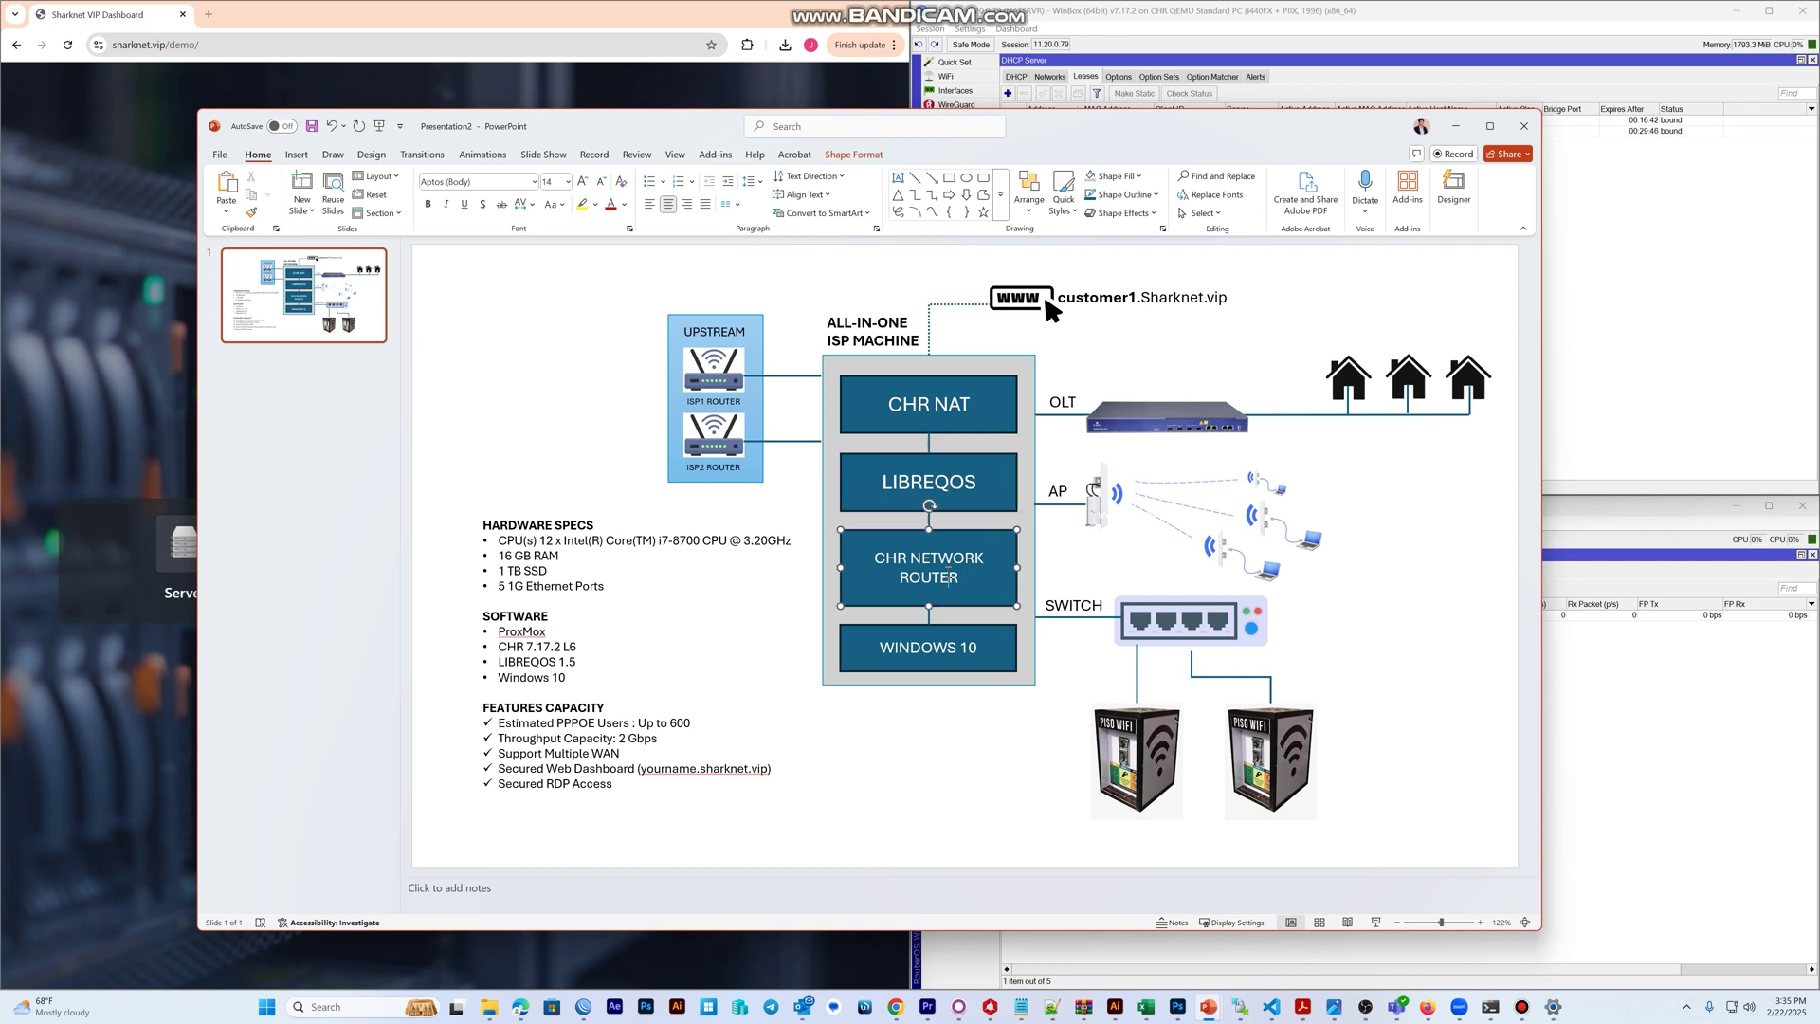
Review the all-in-one ISP machine slide, including its network diagram, hardware specs, software and features capacity lists.
click(911, 654)
click(629, 542)
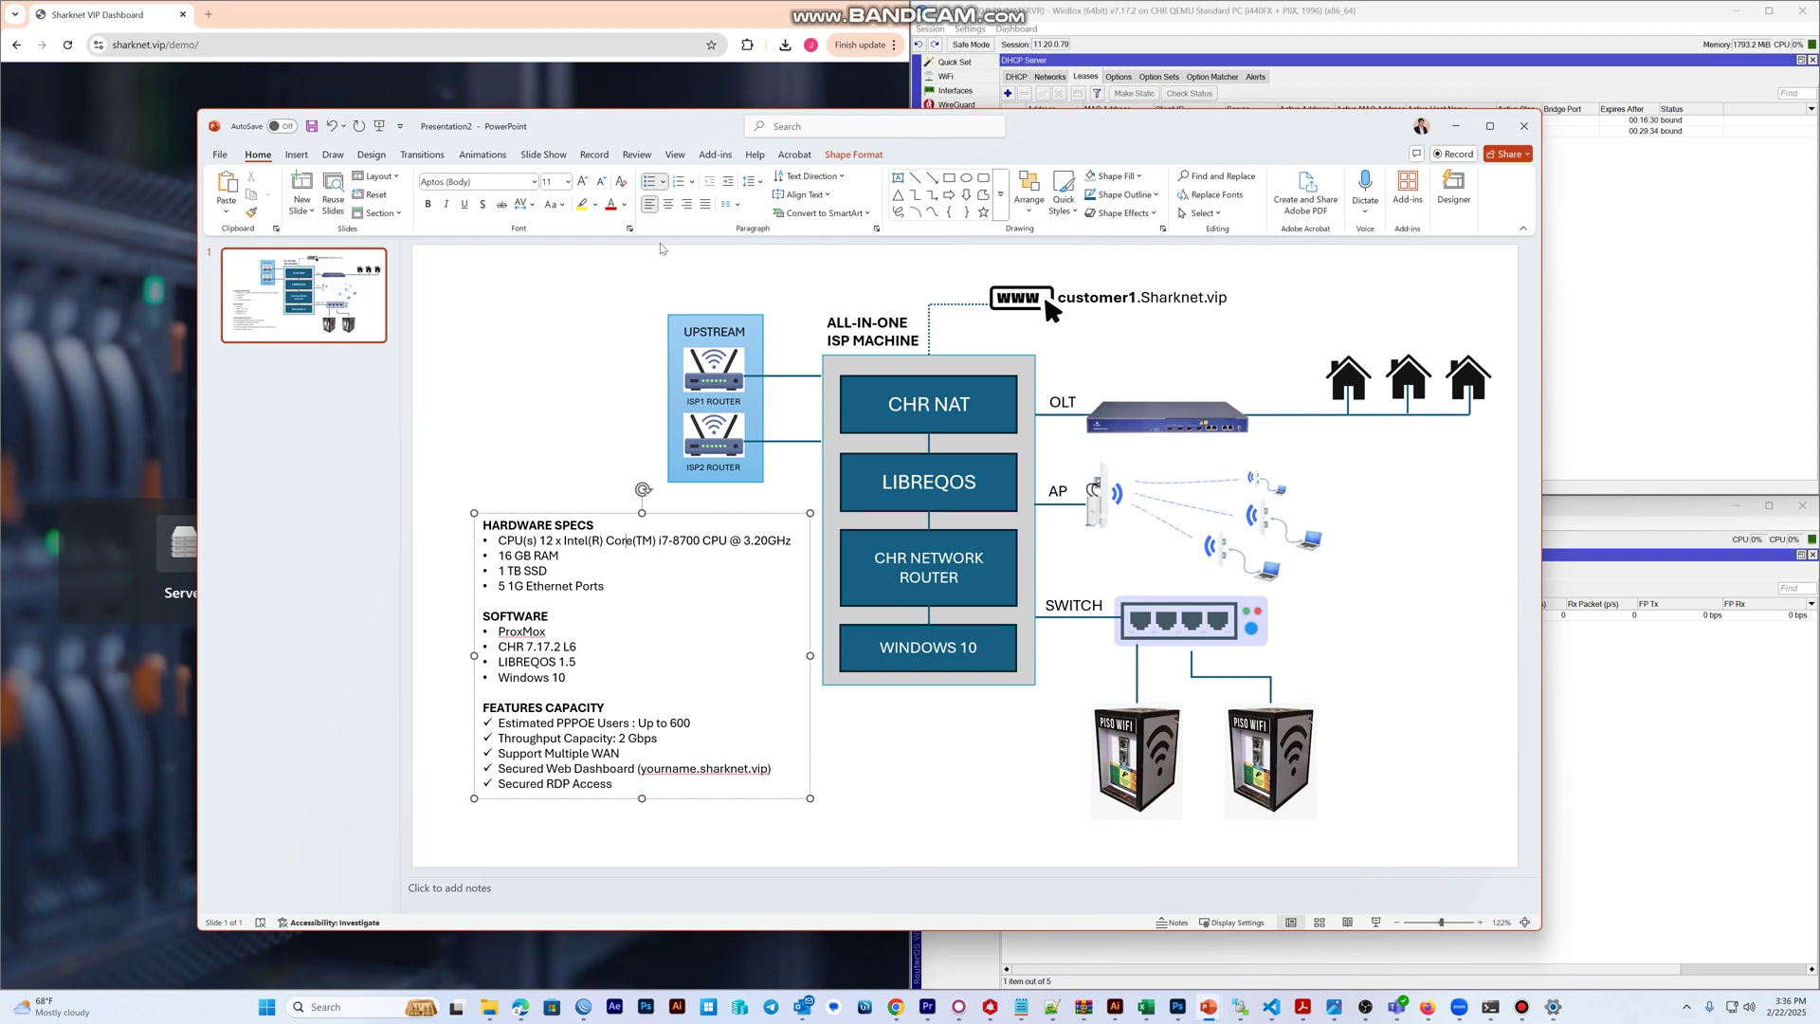
drag(1057, 135, 942, 142)
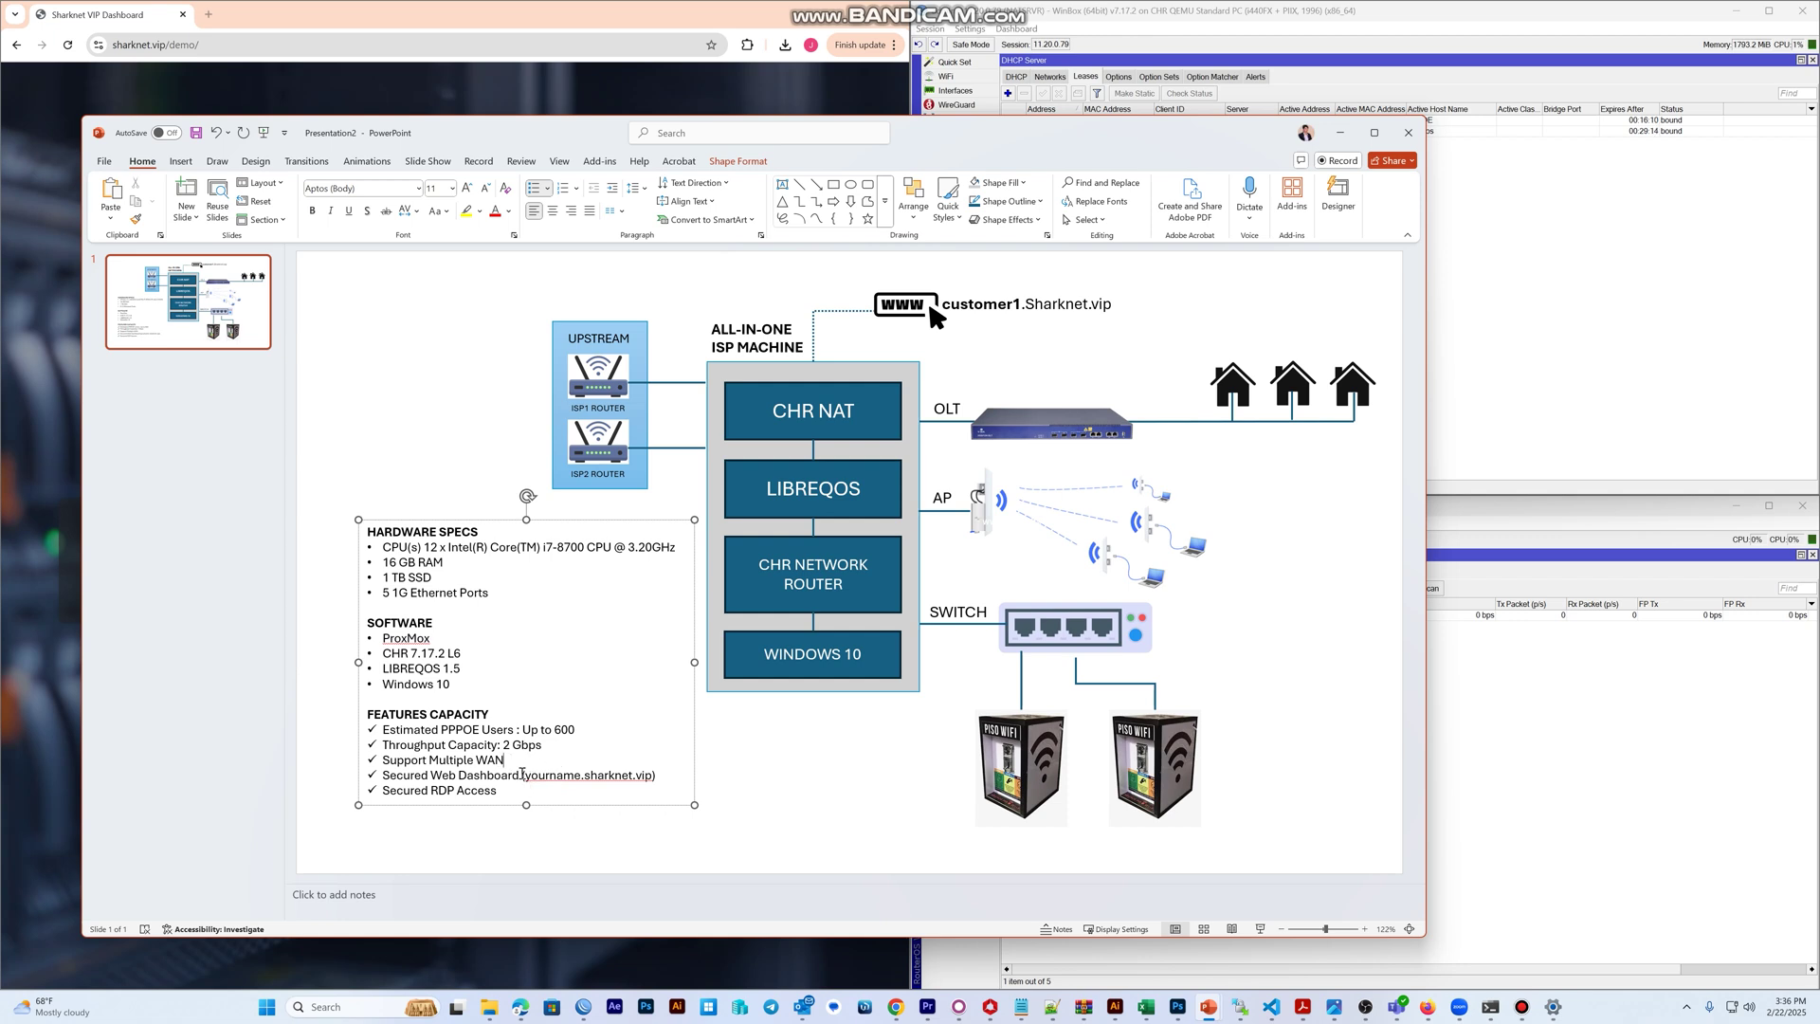
drag(522, 773, 656, 776)
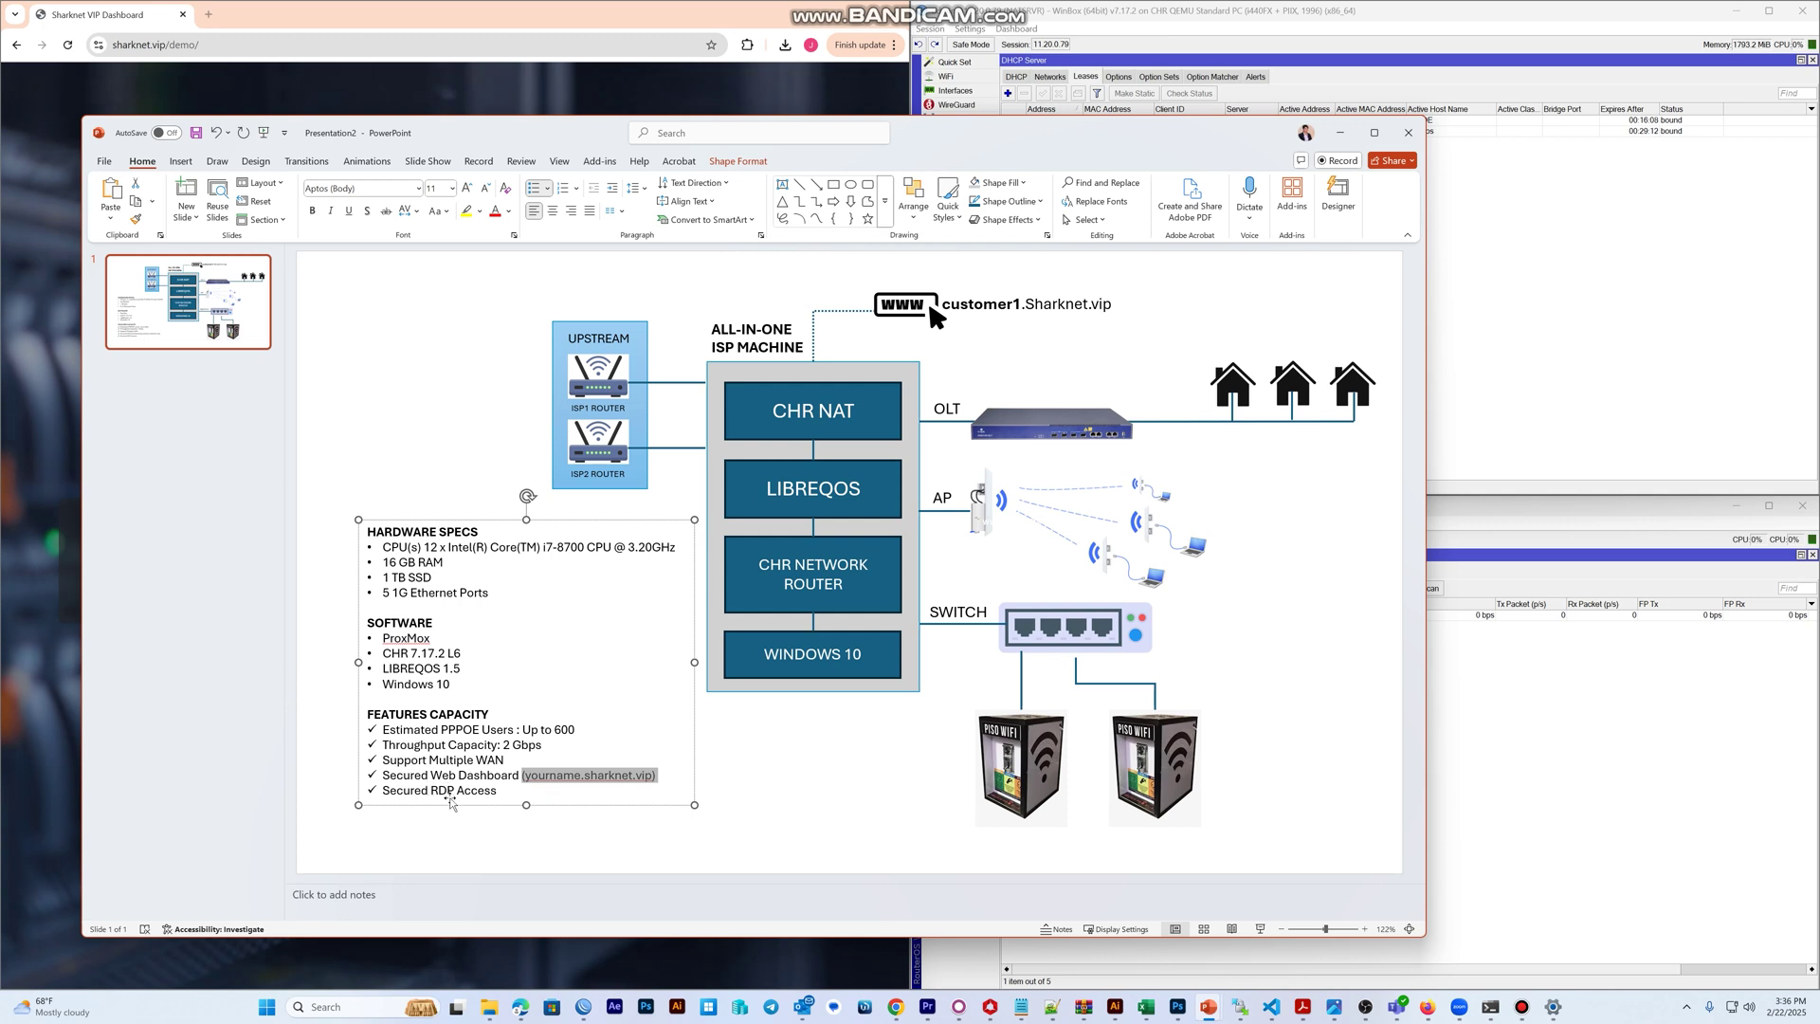
drag(482, 794, 387, 734)
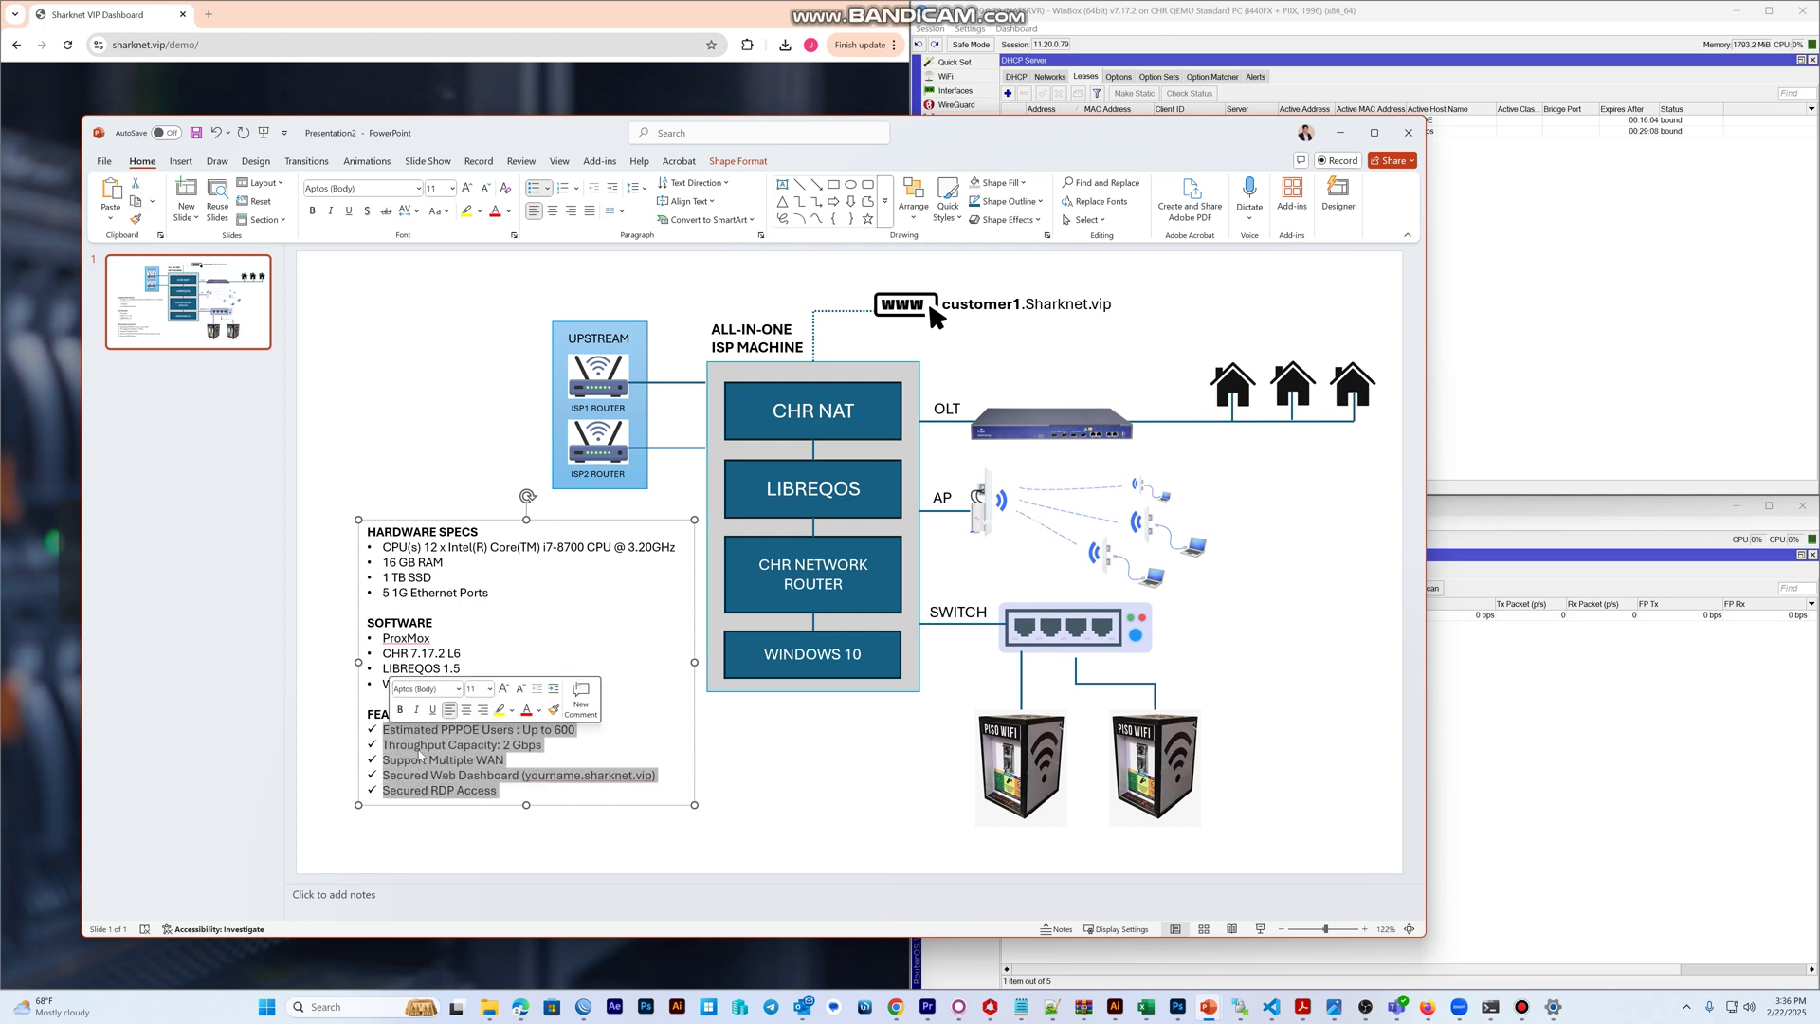
click(1050, 338)
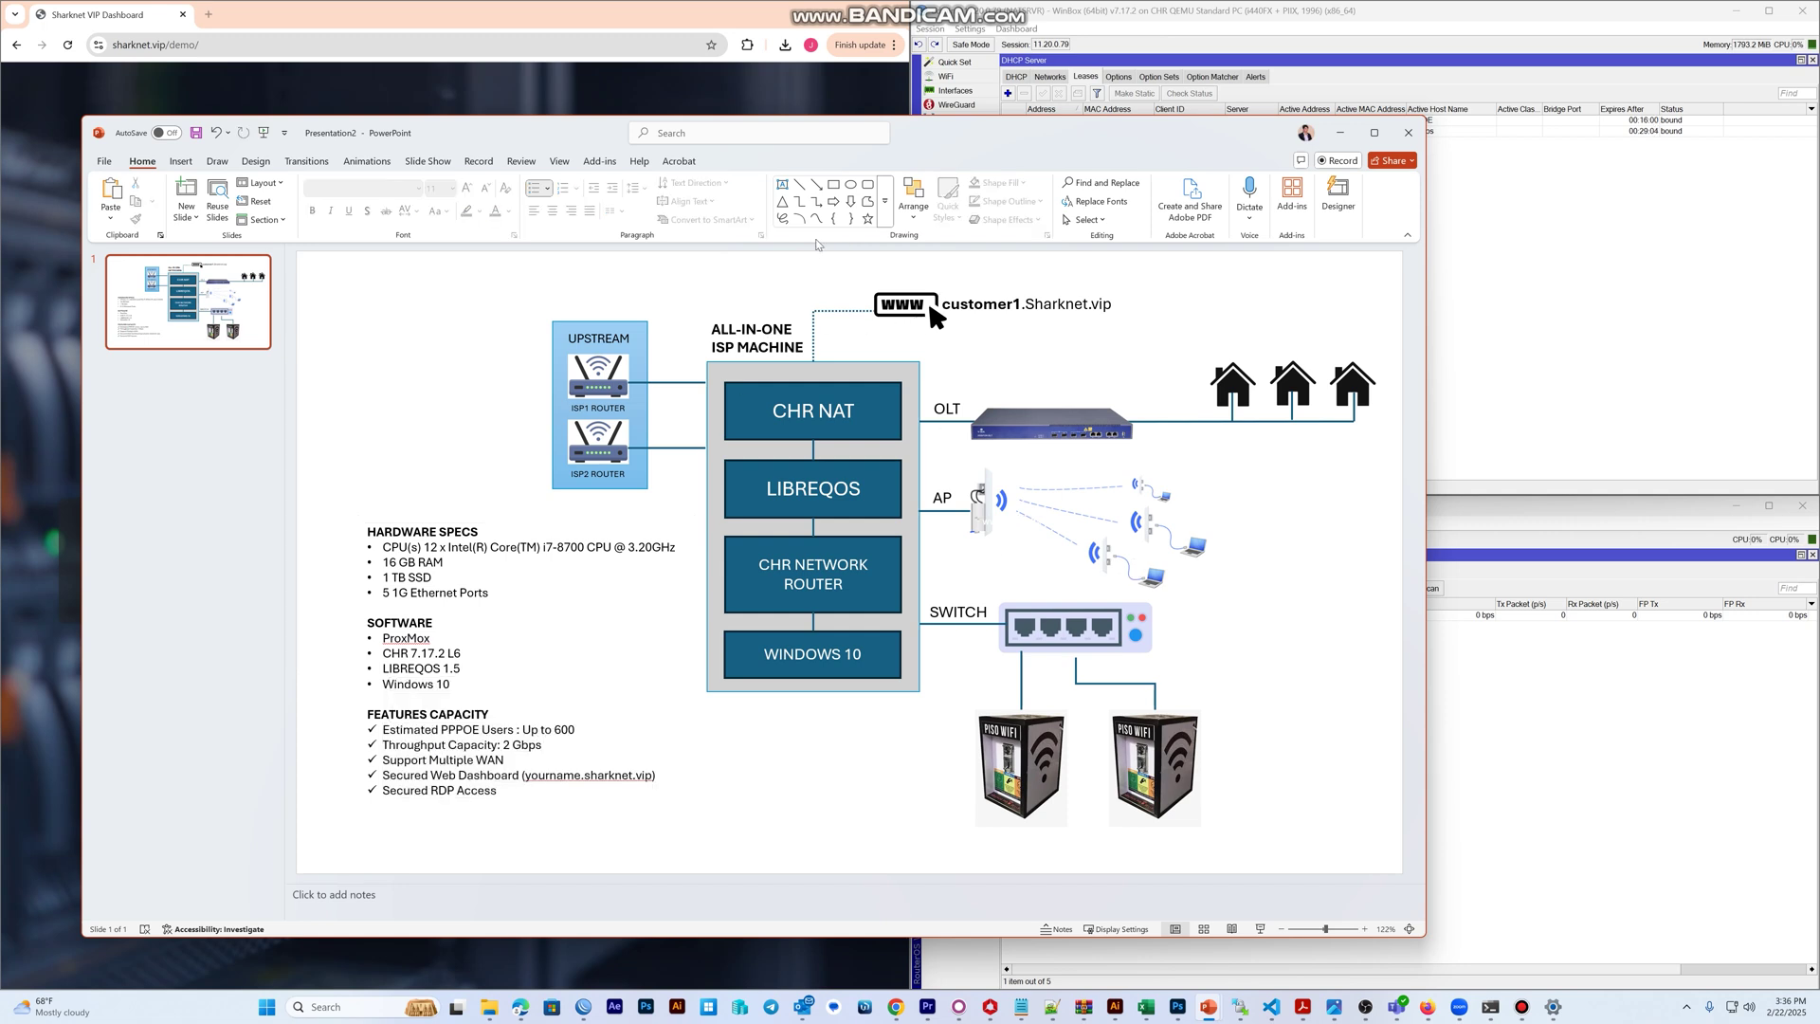
drag(844, 141, 846, 164)
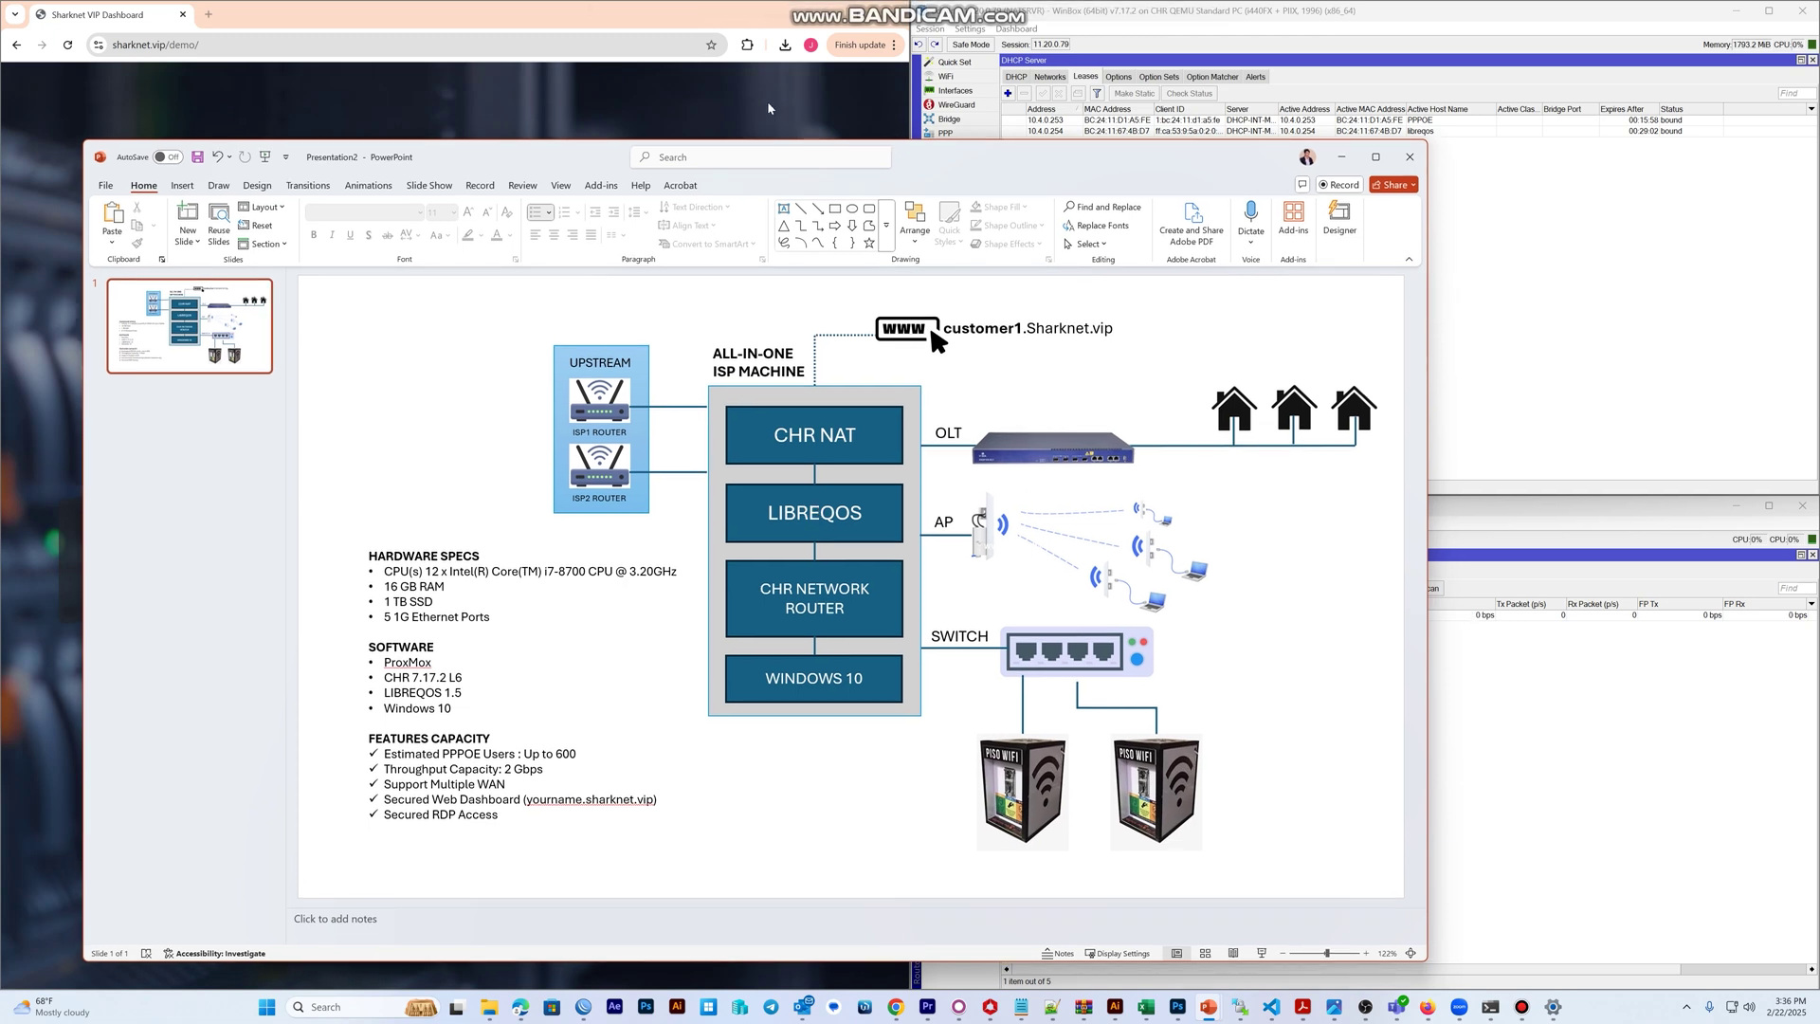
click(637, 369)
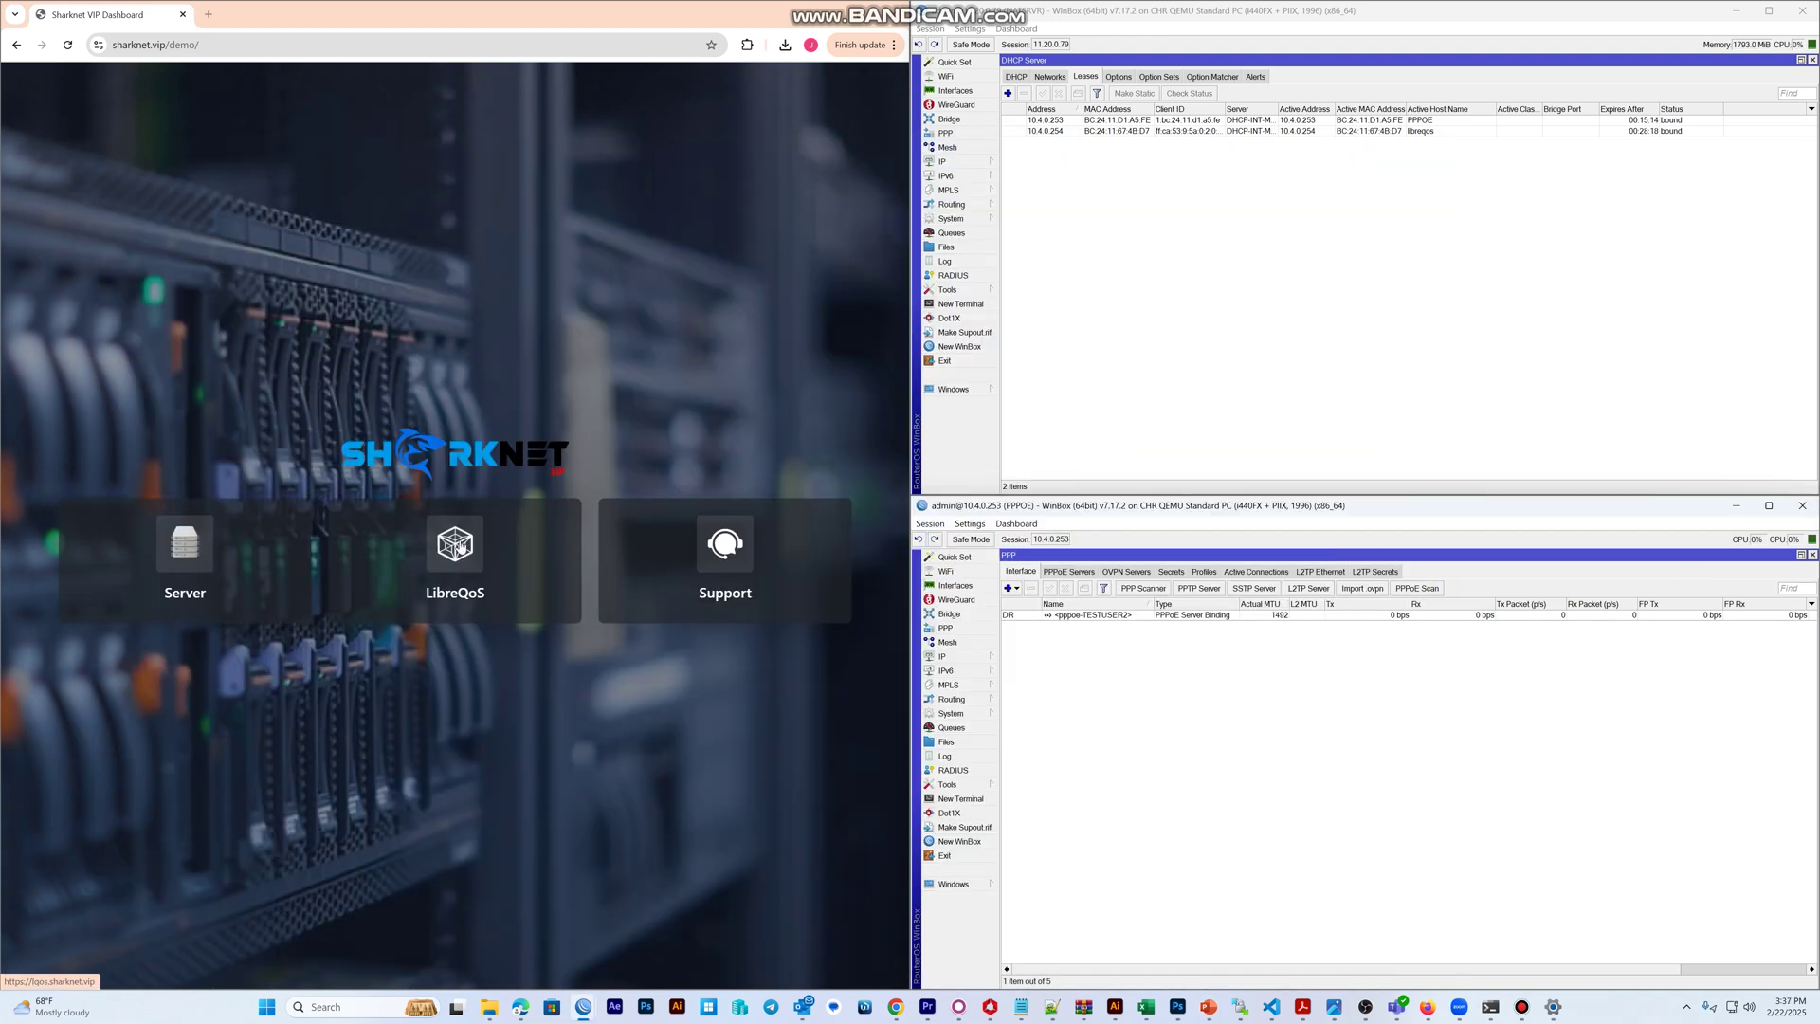
Open LibreQoS from the Sharknet dashboard and select the existing test user's binding in WinBox's PPP interface list.
click(459, 545)
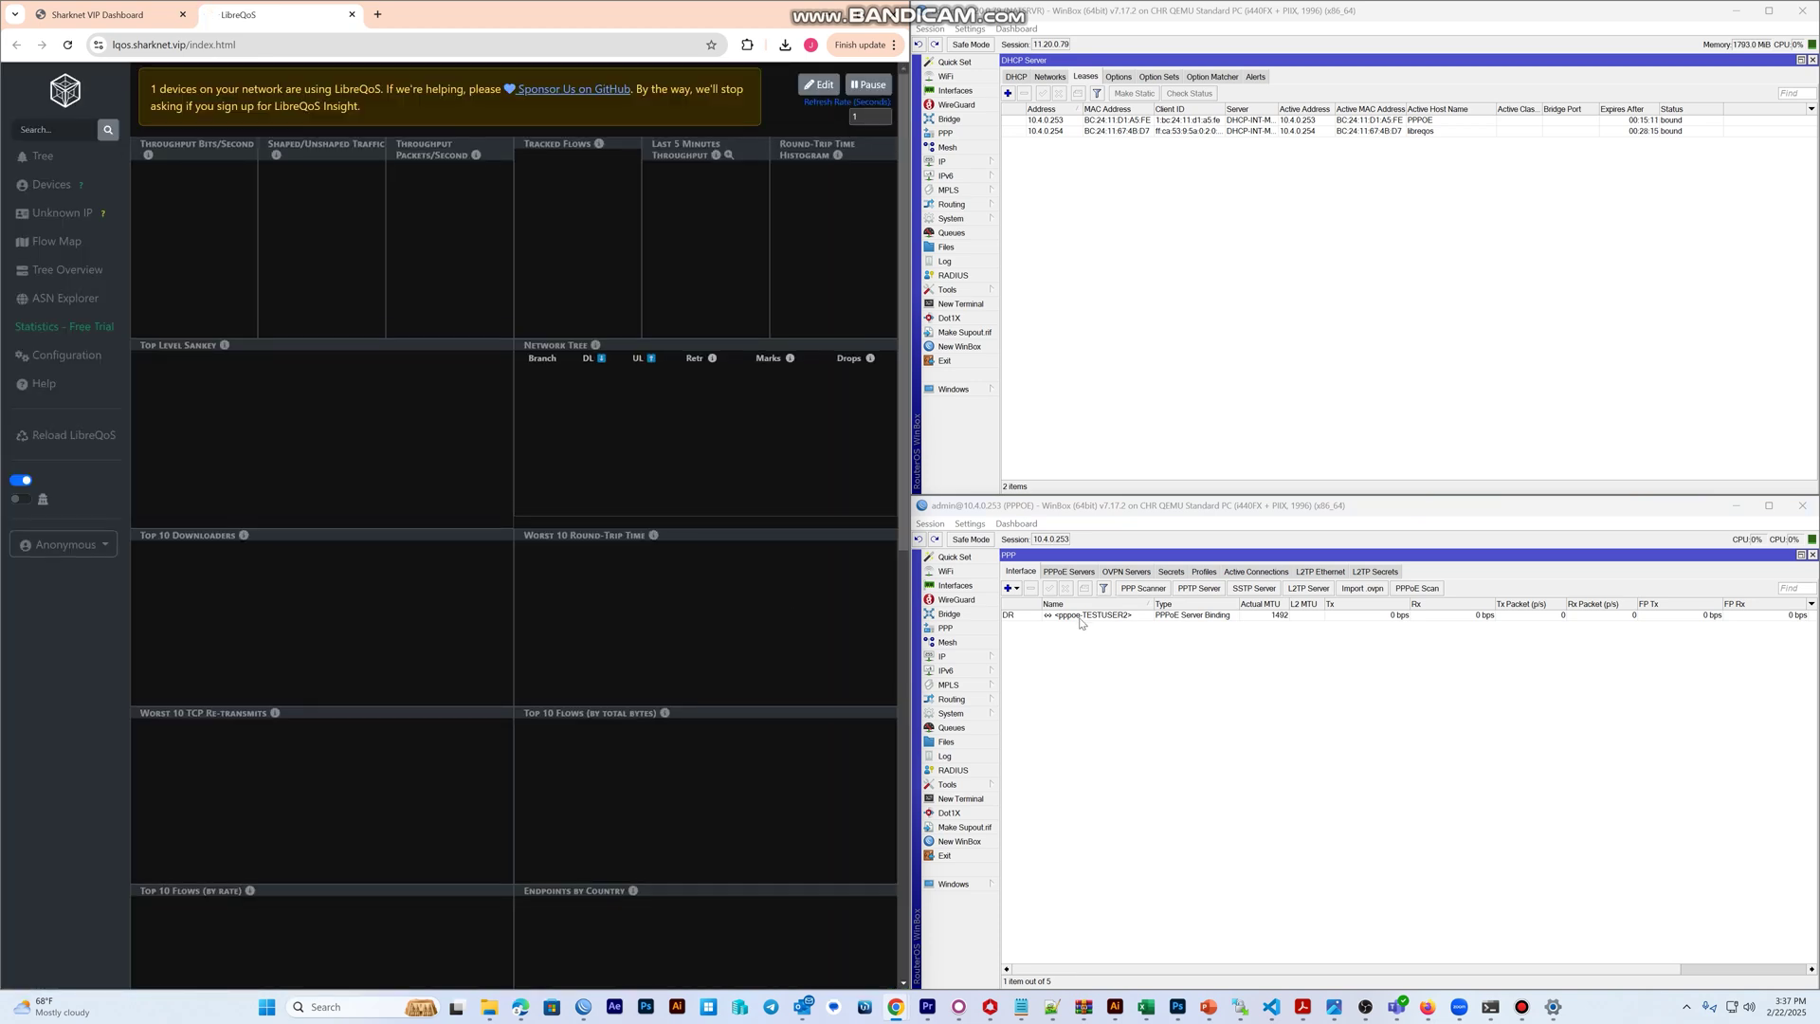
click(1079, 616)
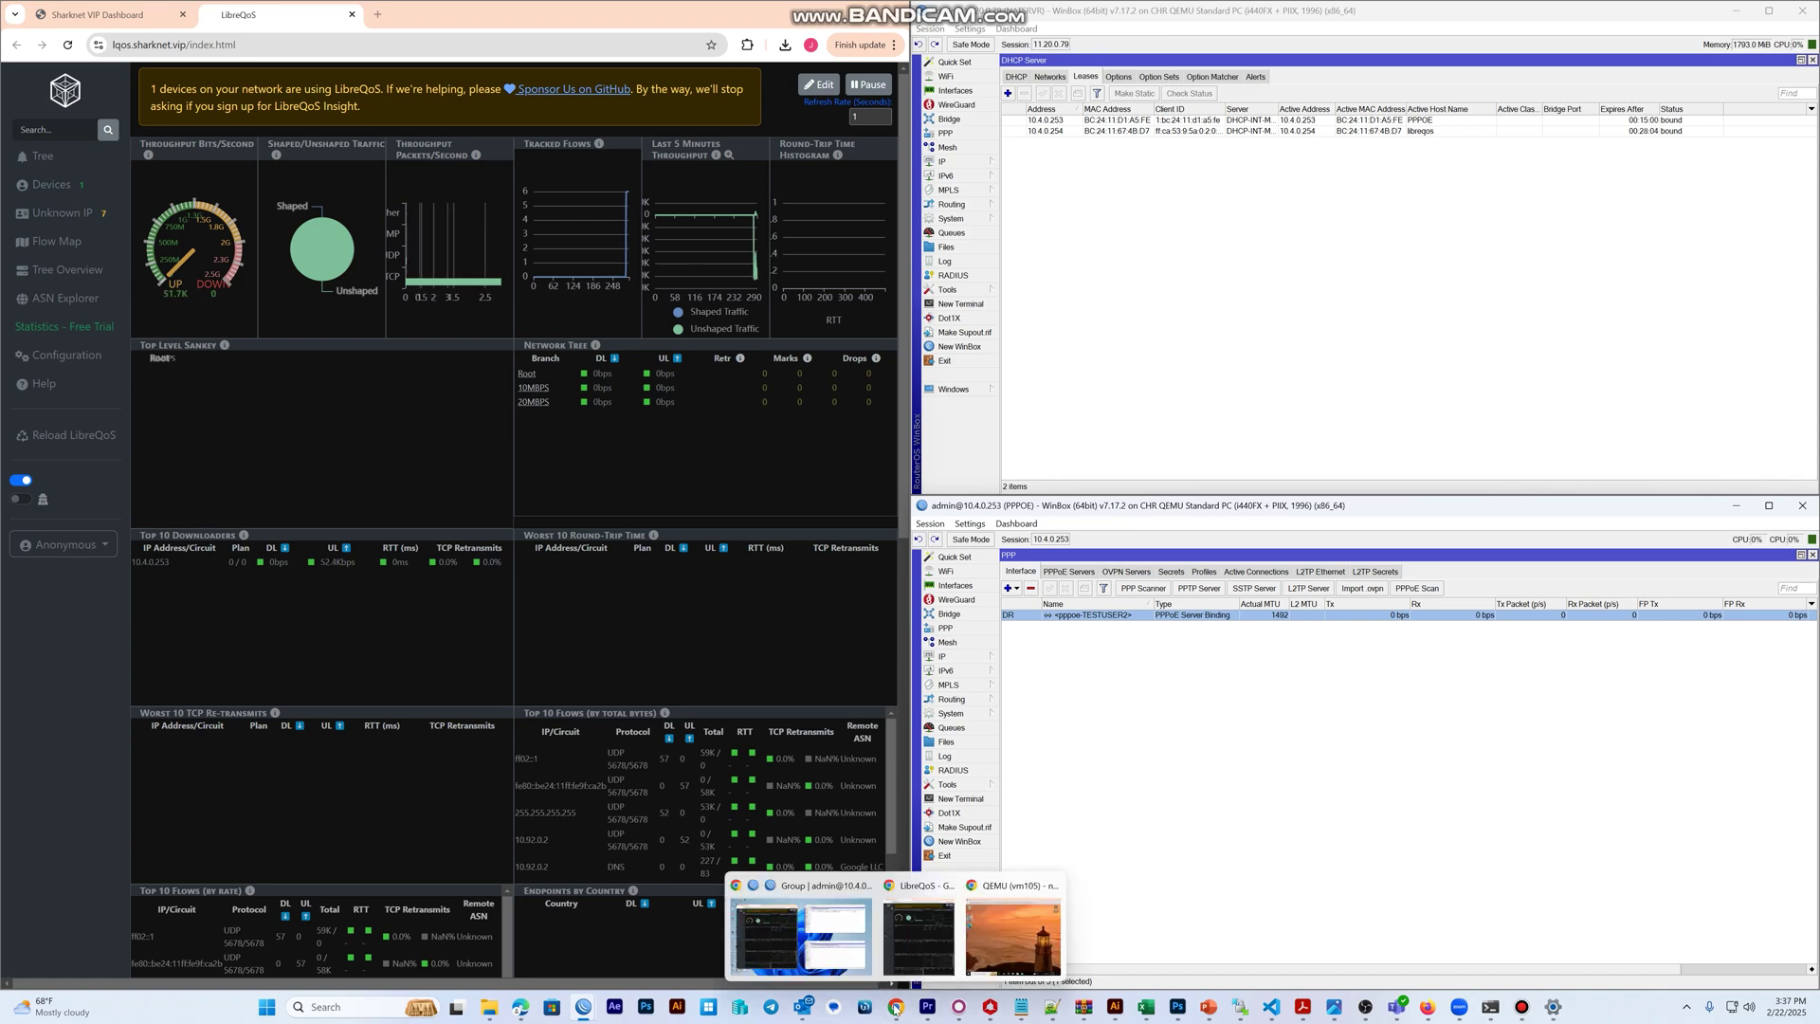
Switch to the vm105 Windows console and connect its PPPOE dial-up connection.
click(1049, 948)
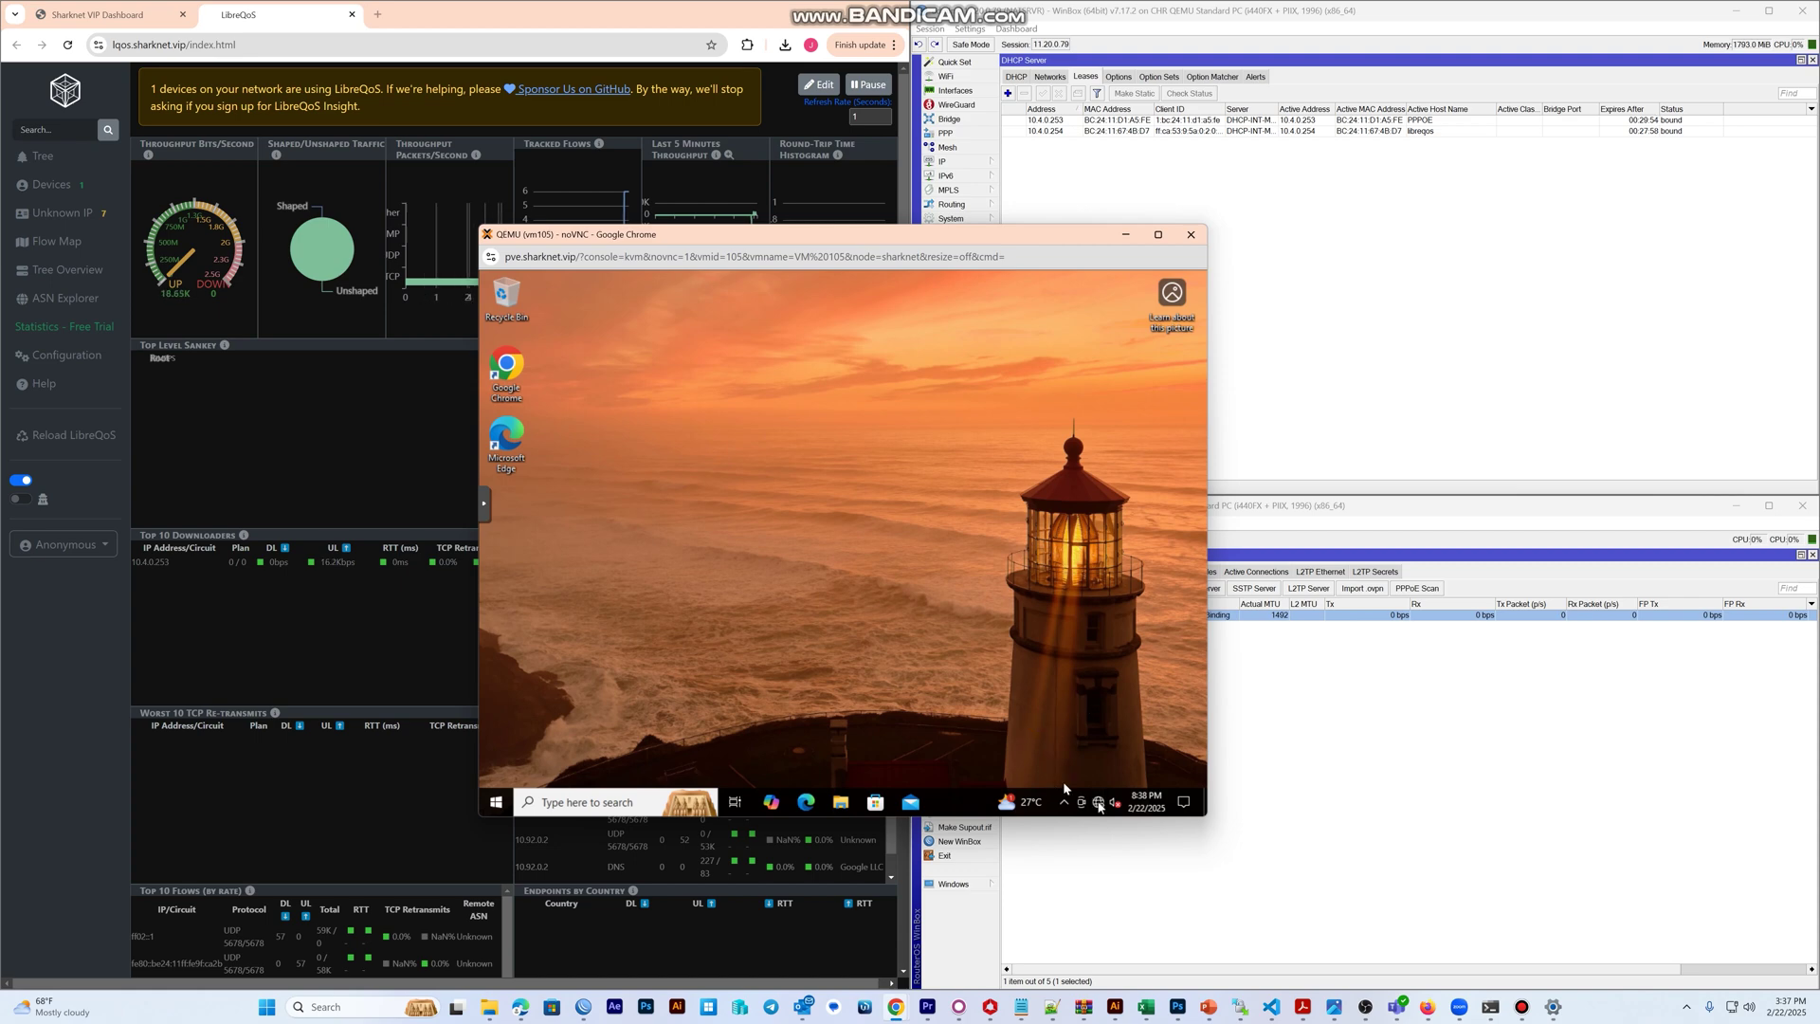
click(1099, 803)
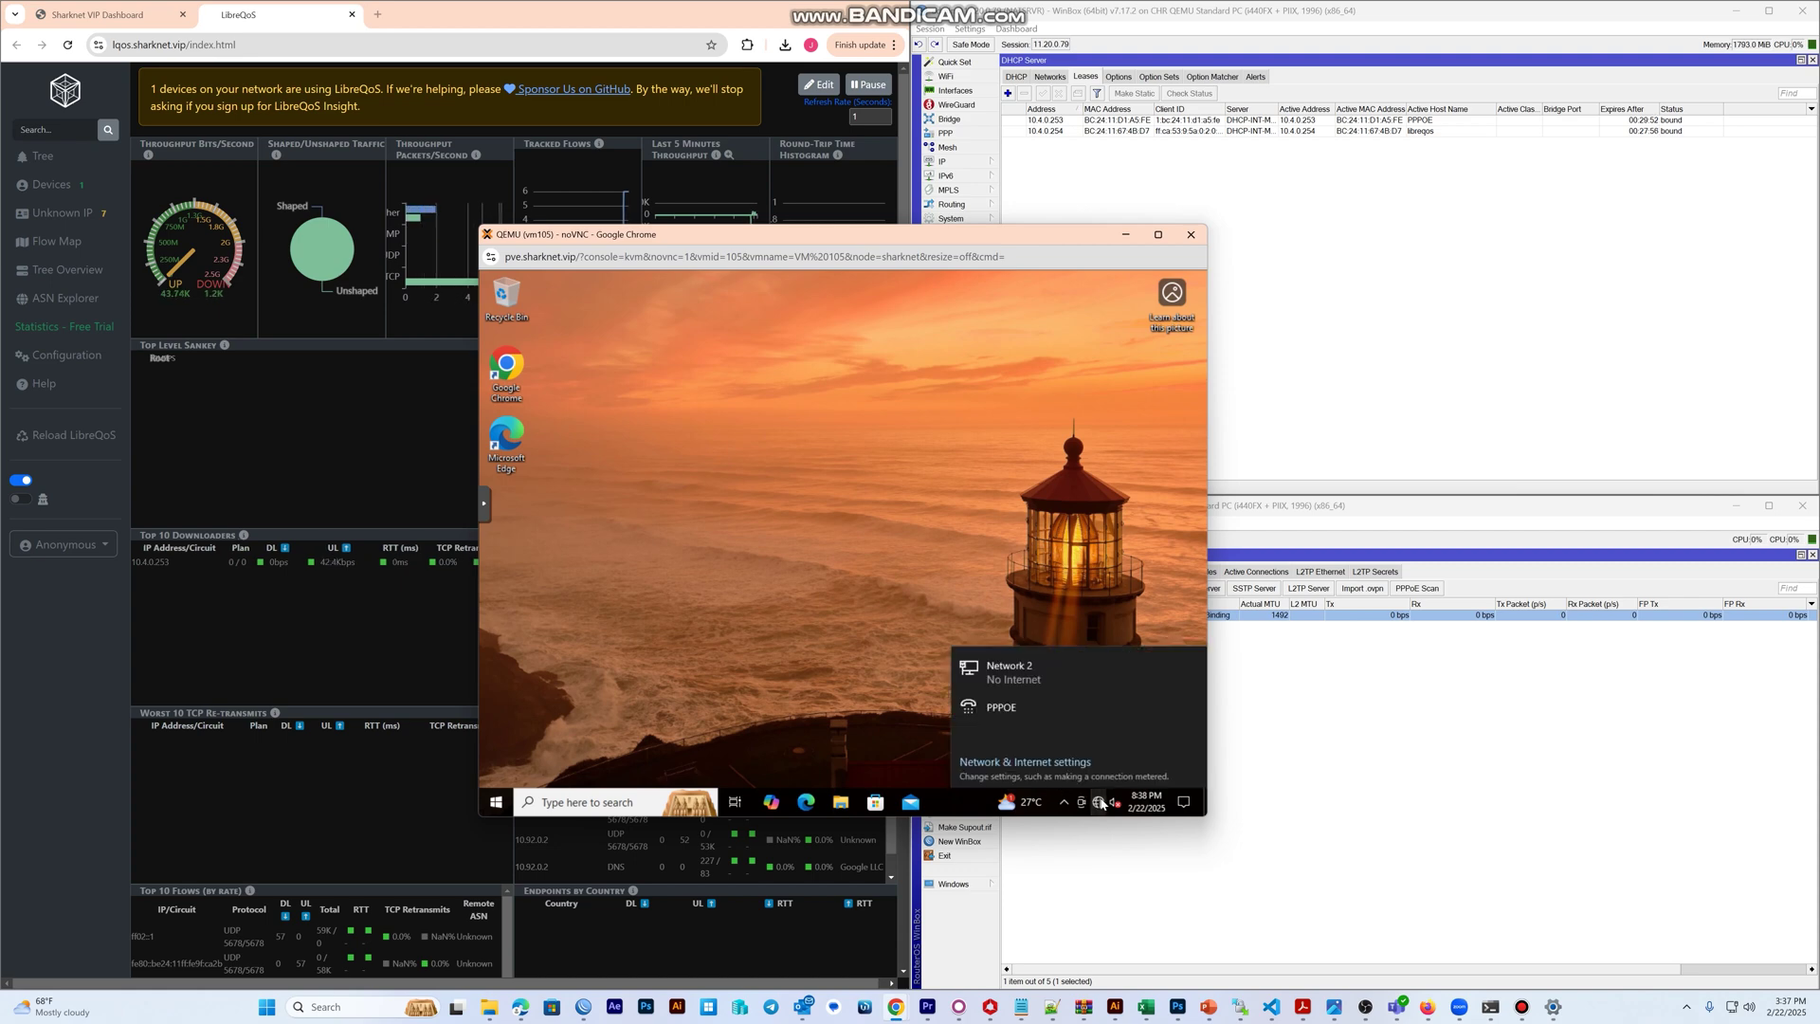
click(1014, 718)
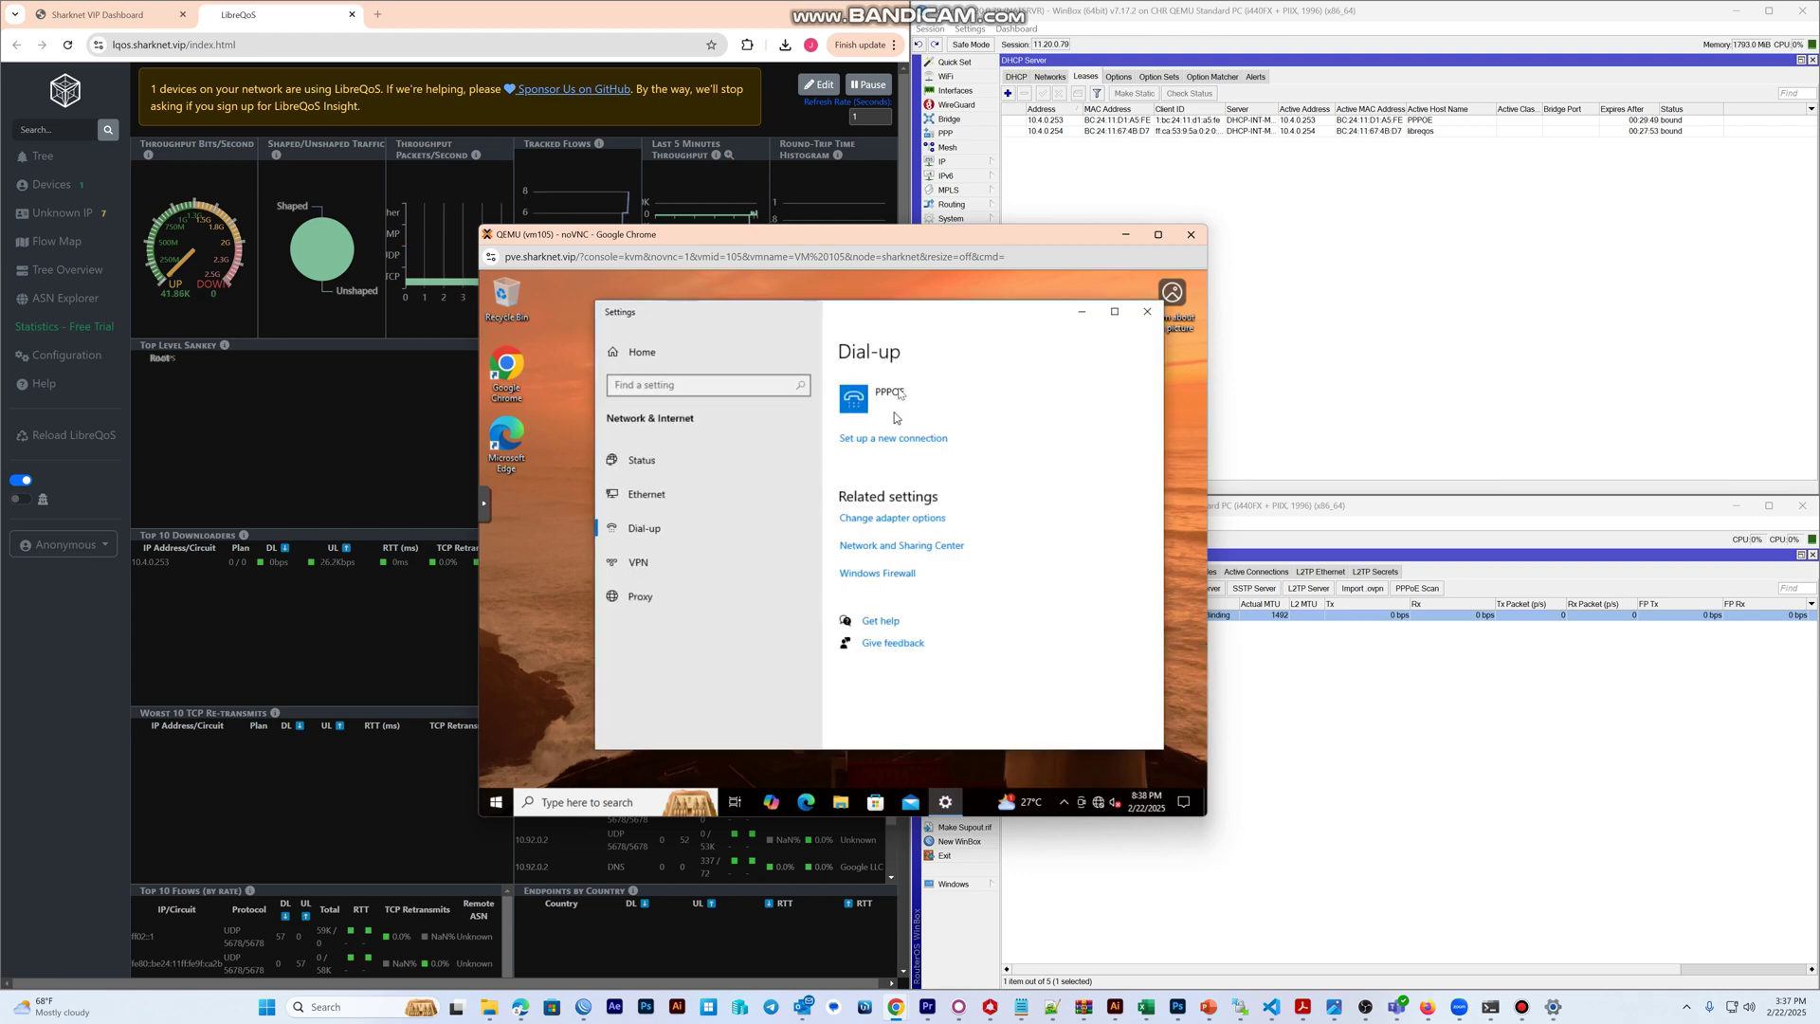
click(981, 415)
click(940, 445)
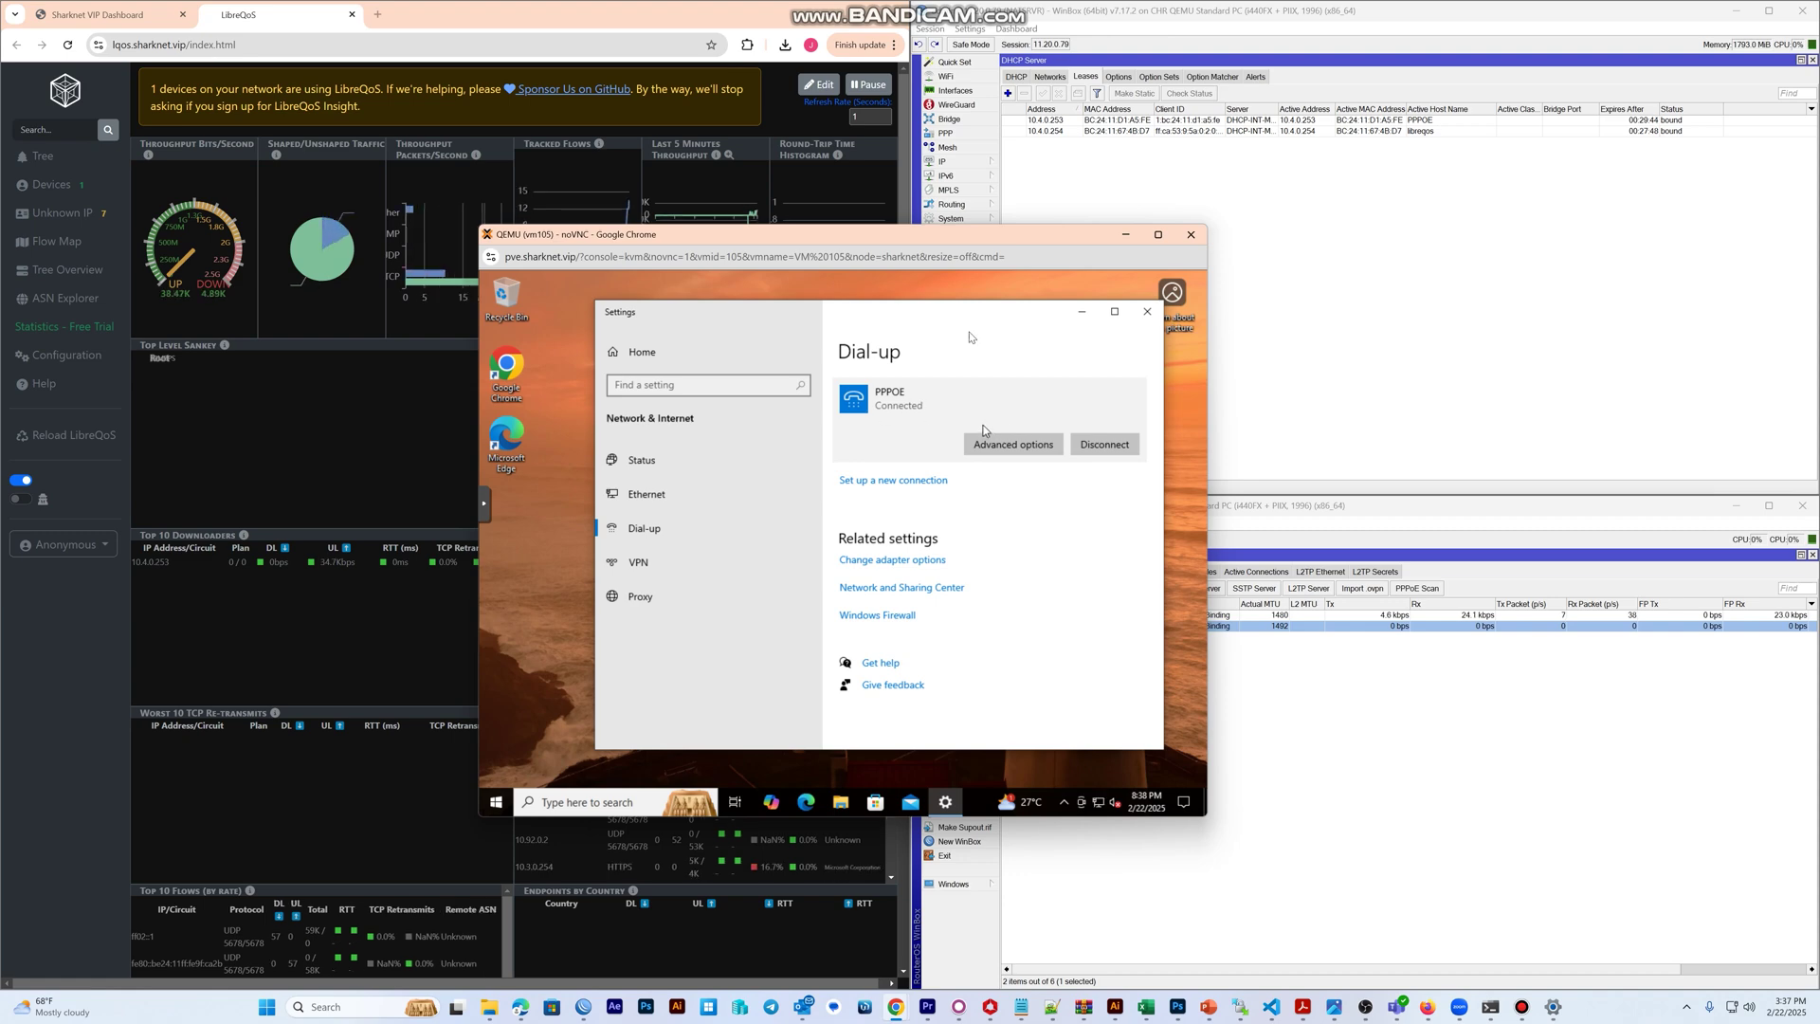
Uncover the PPPoE router's WinBox window and open the traffic details of the newly connected customer's PPPoE interface.
click(1292, 329)
click(1299, 723)
drag(845, 242, 722, 278)
click(1119, 618)
double_click(1118, 617)
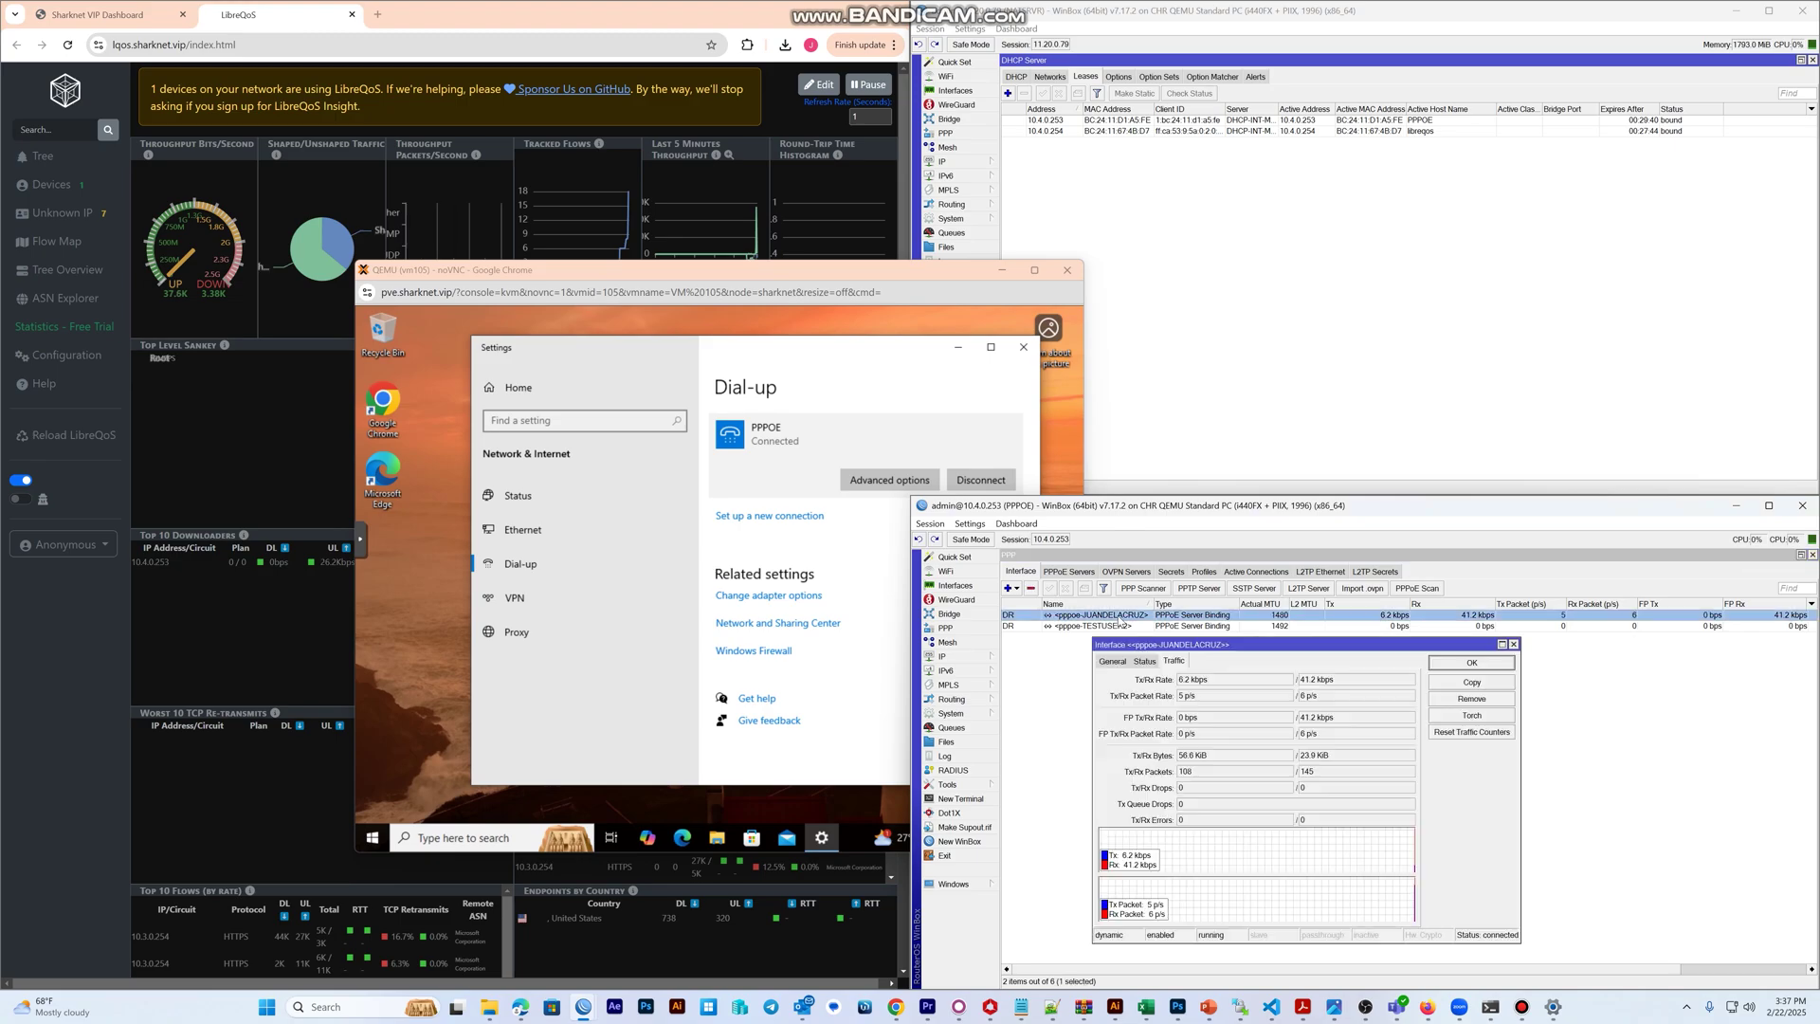
drag(1279, 645, 1304, 613)
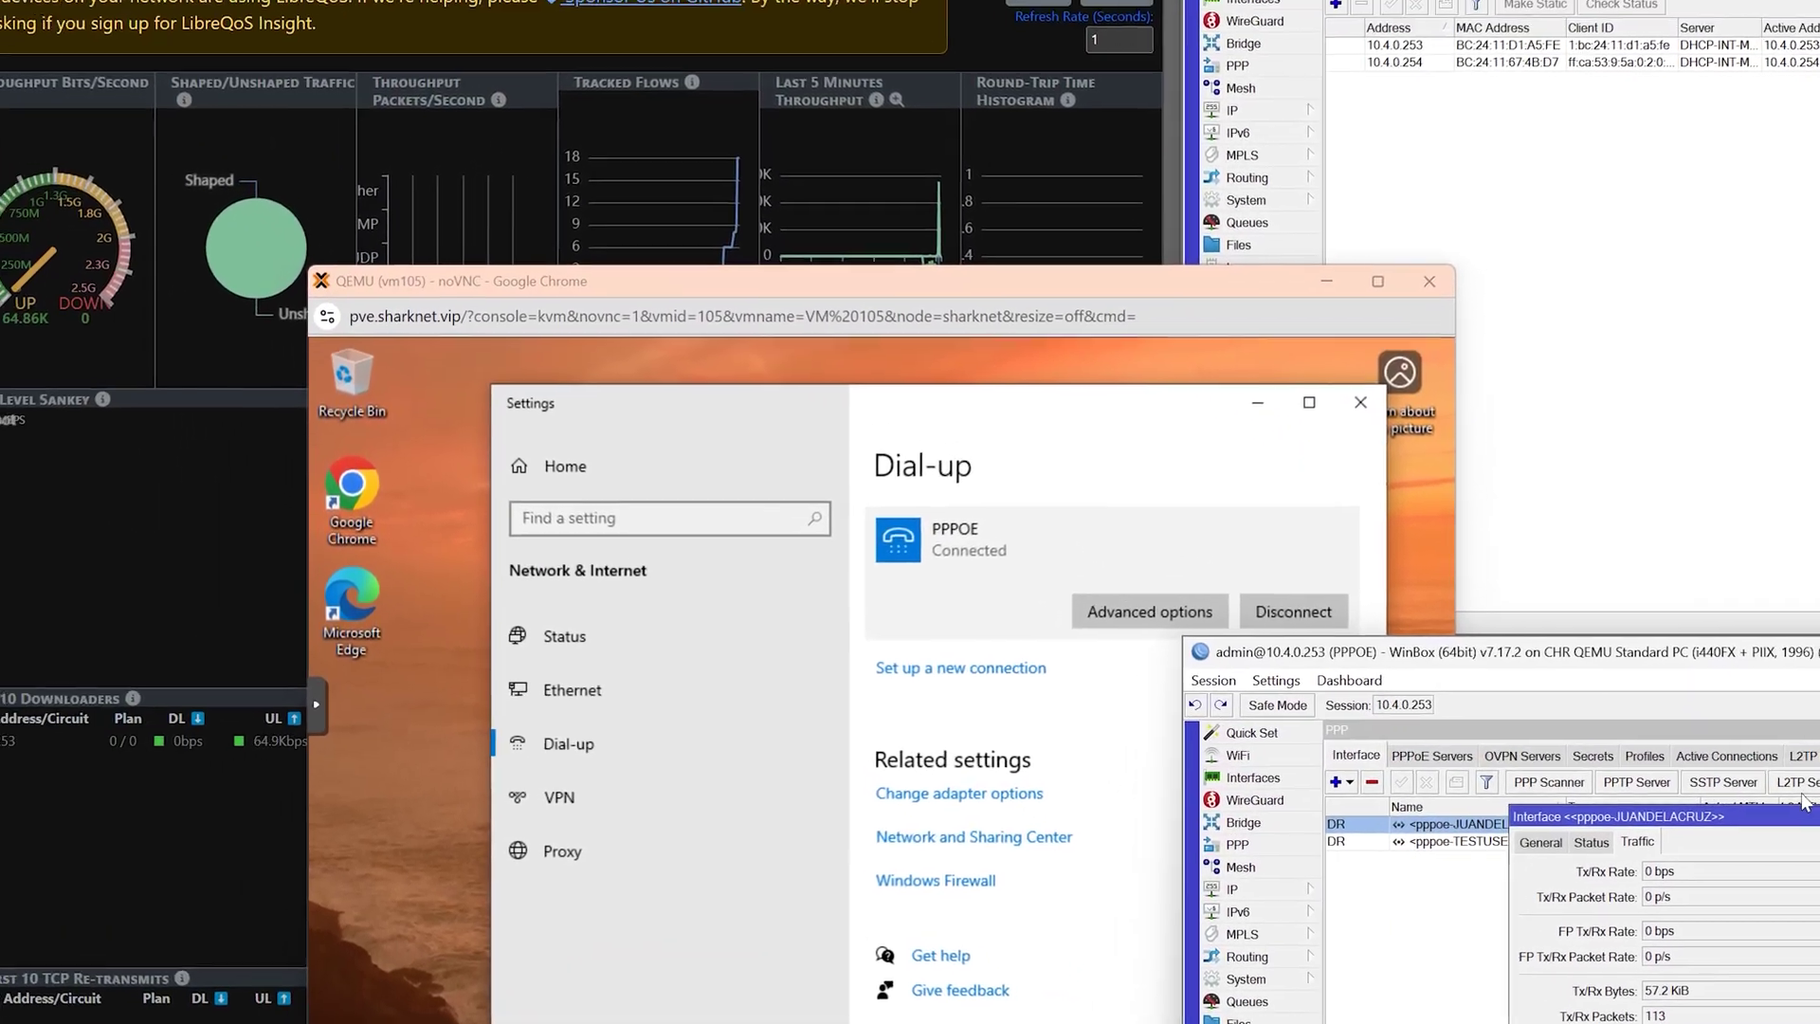
Return to LibreQoS and open the connected customer's circuit page from the Top 10 Downloaders.
click(162, 953)
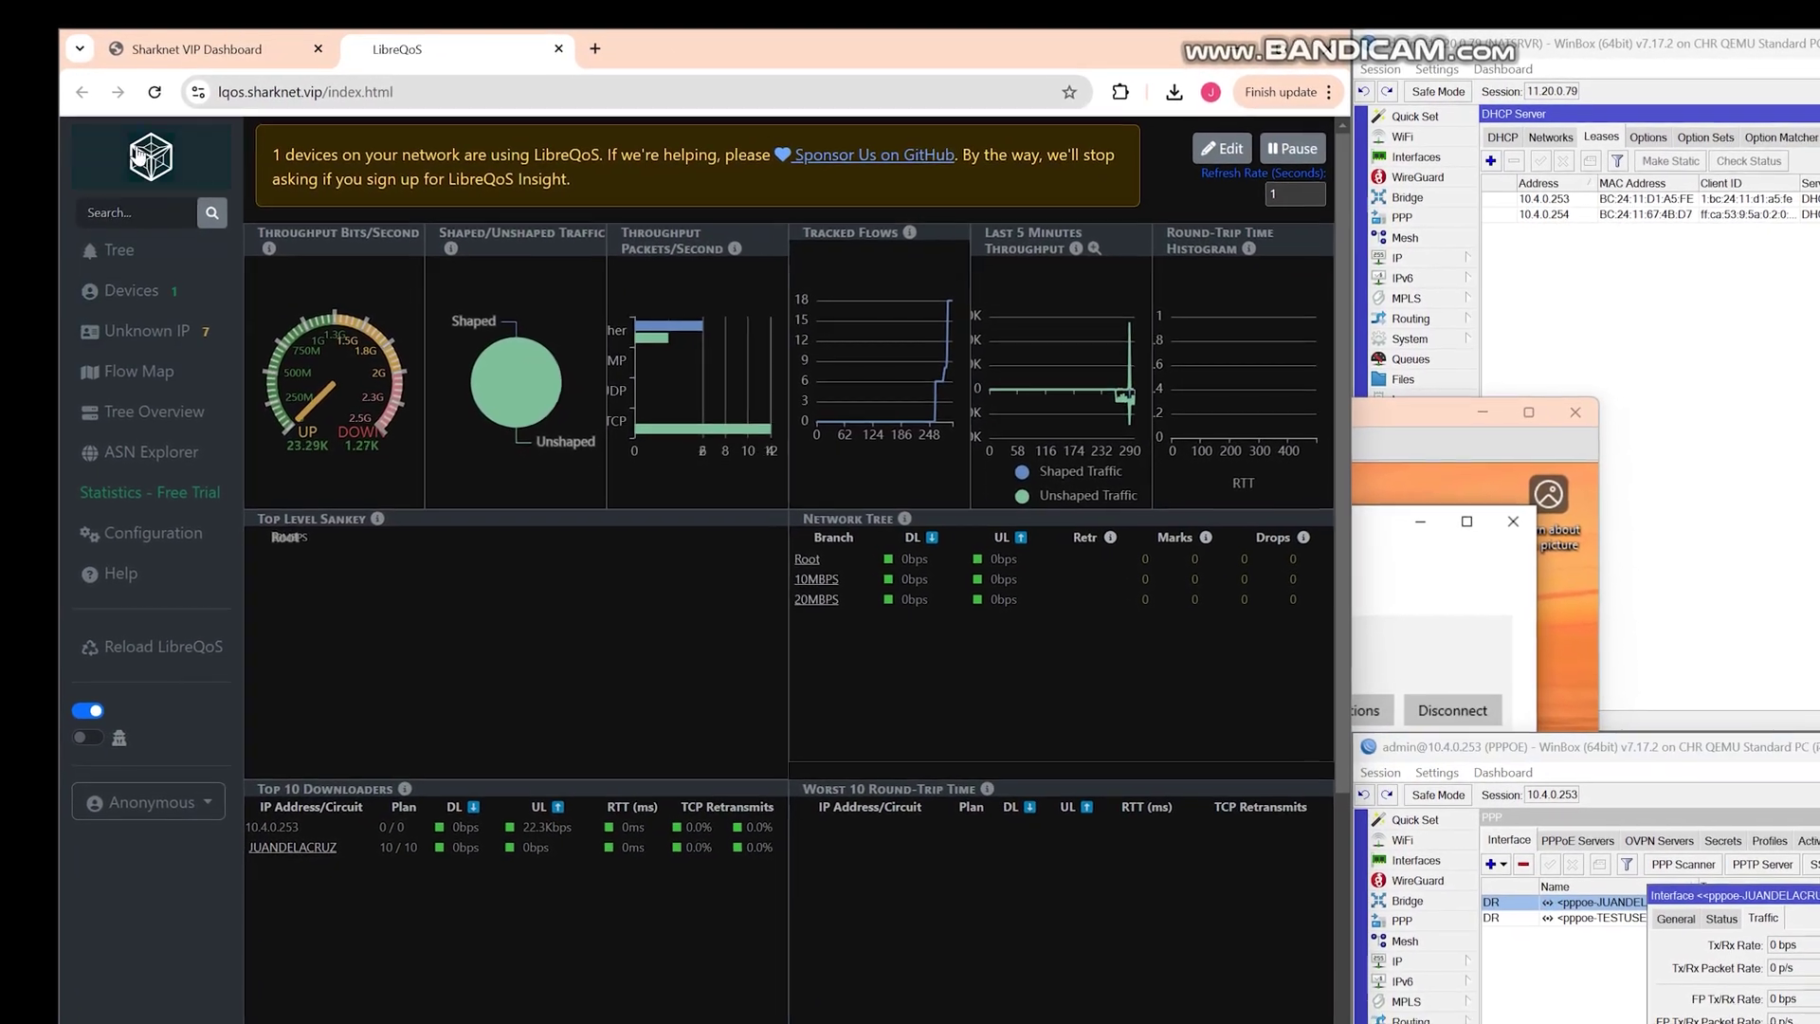
click(139, 158)
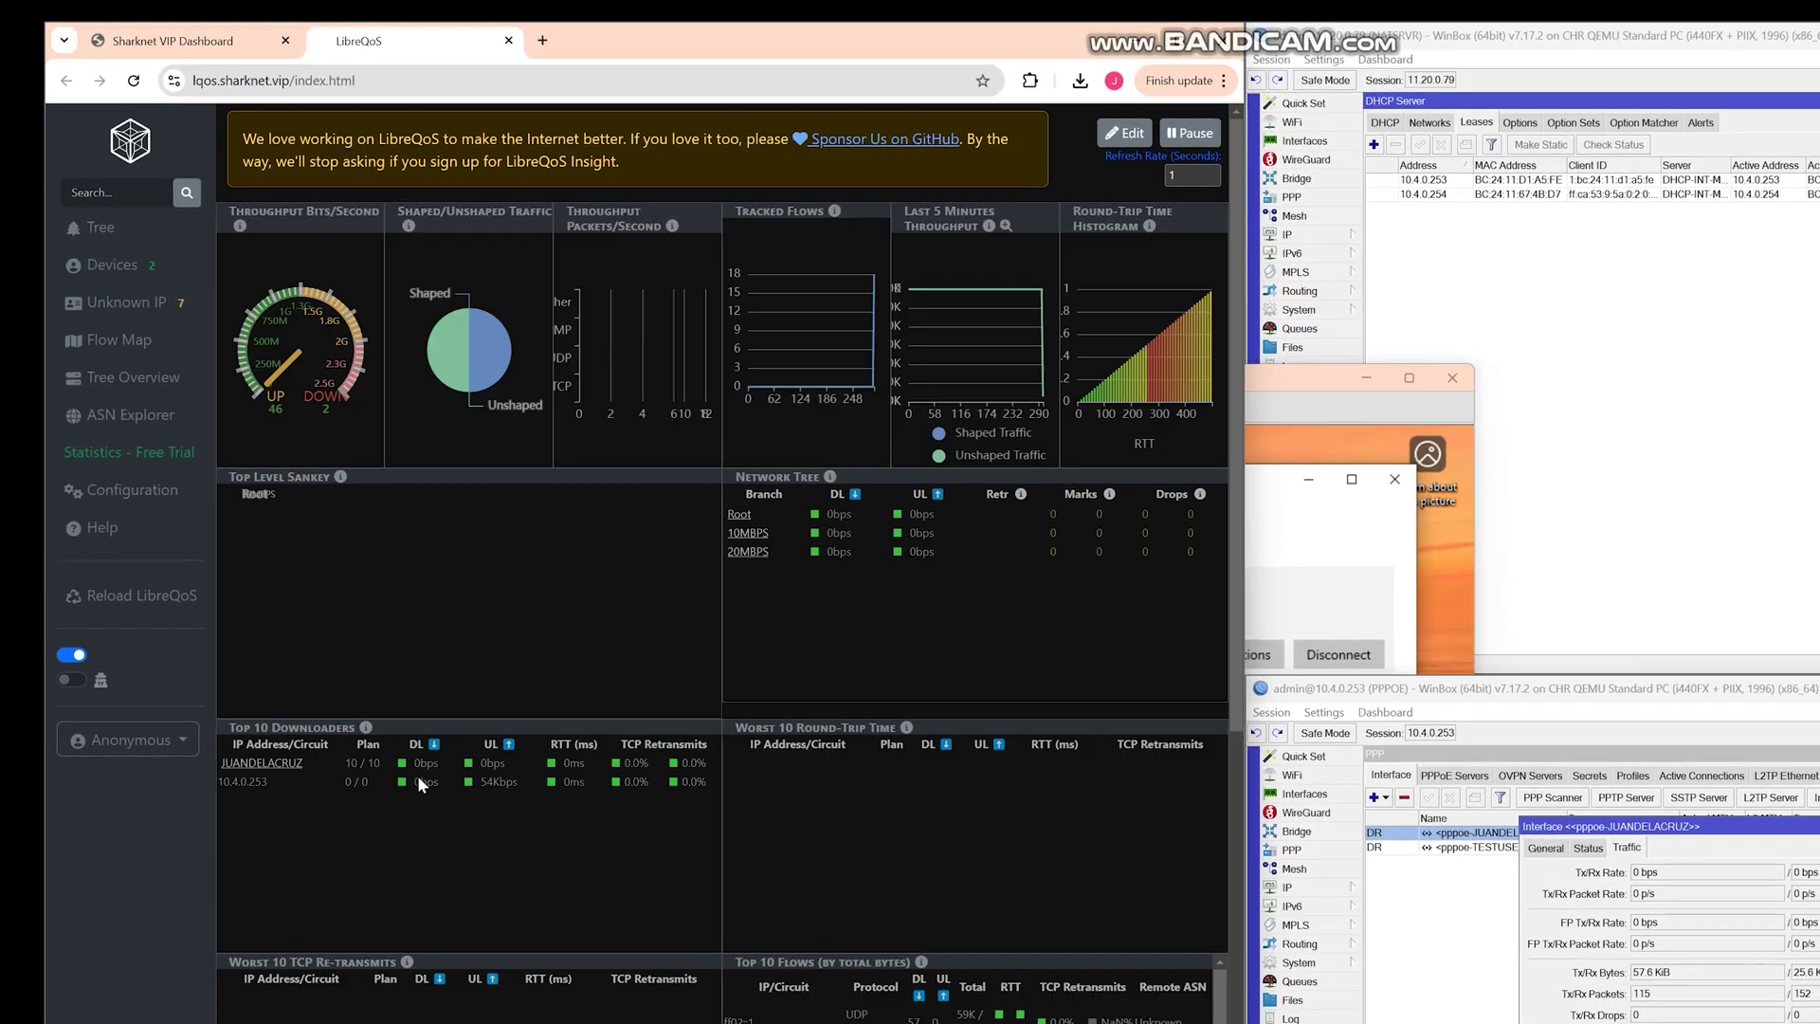
click(284, 763)
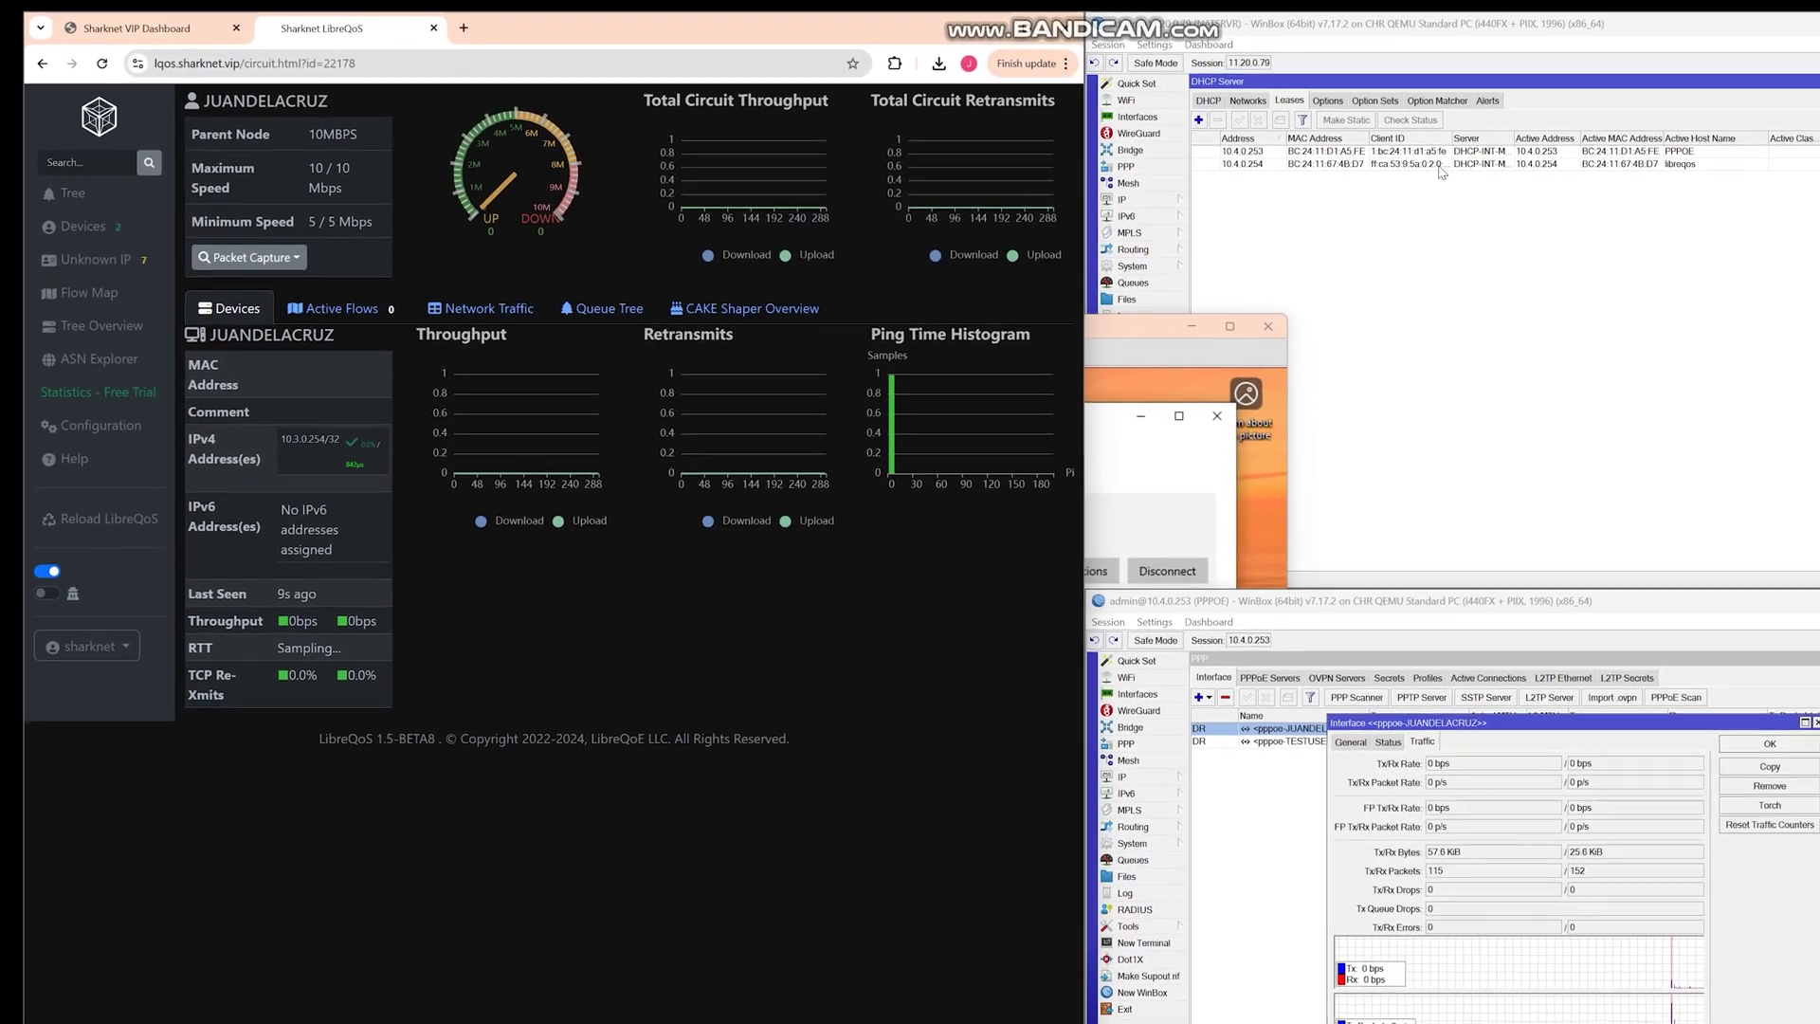
Switch back to the vm105 console, launch Google Chrome and open its download history.
click(1258, 375)
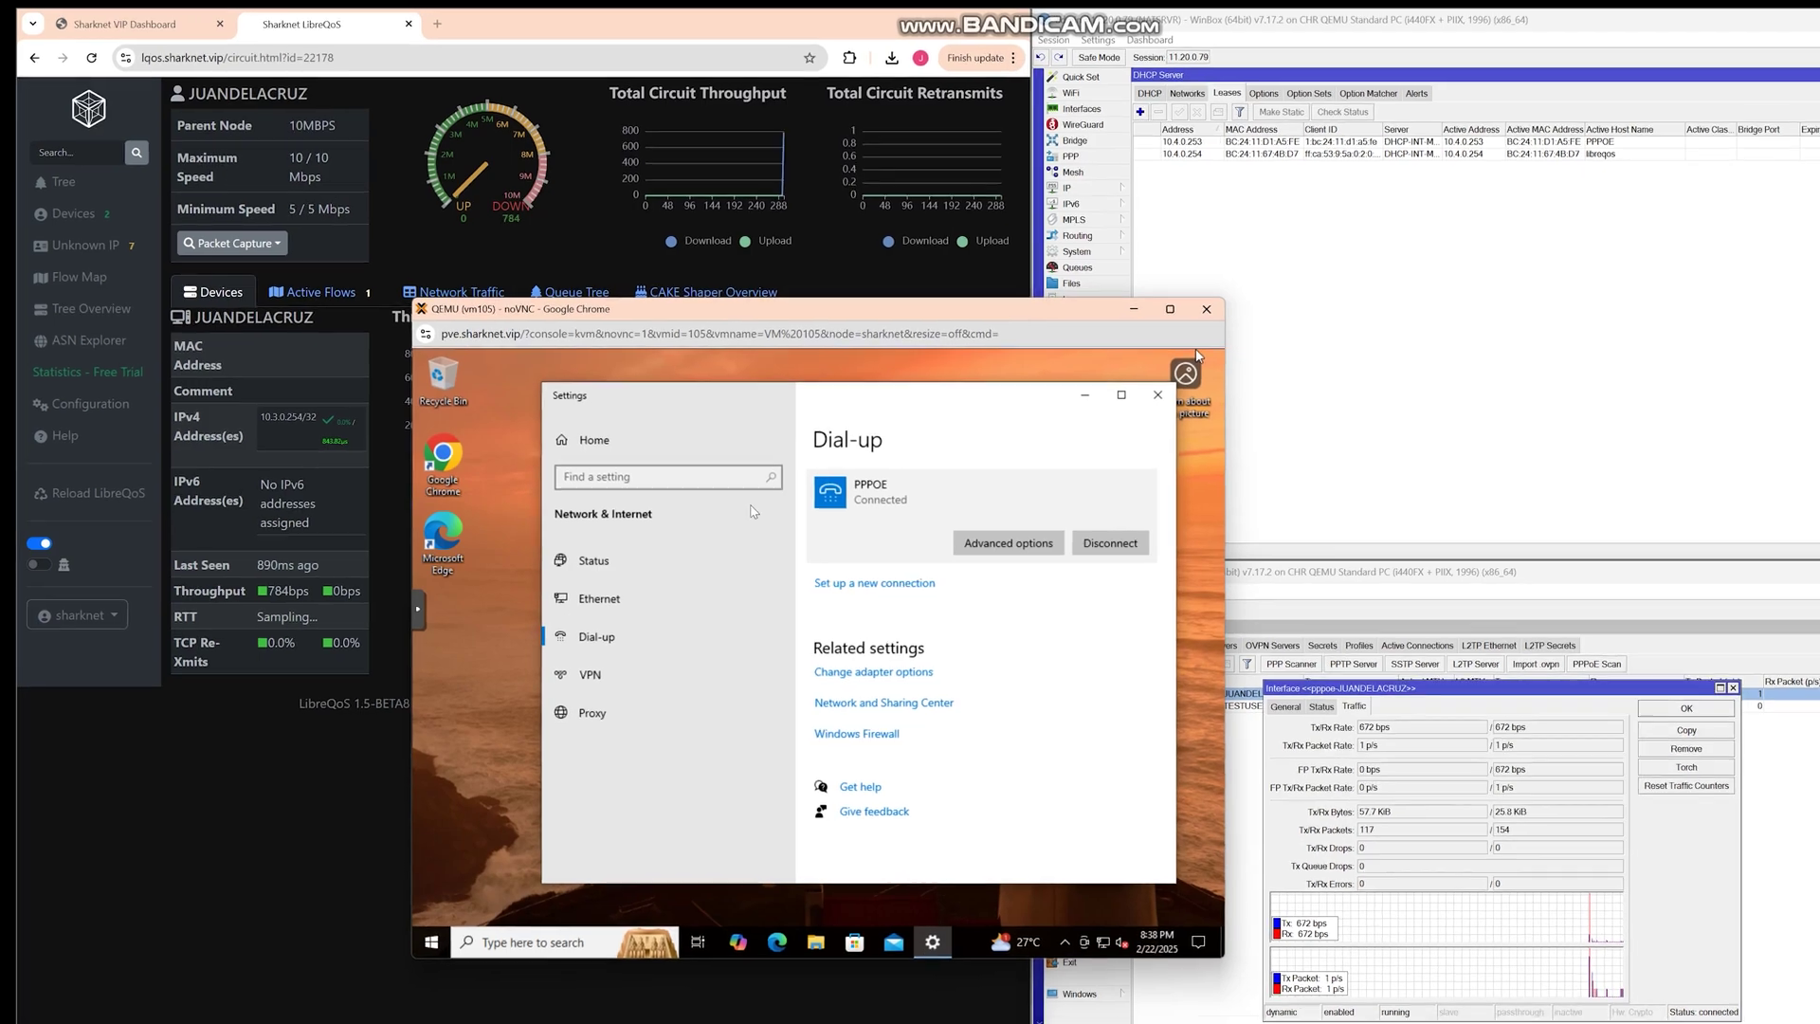
click(450, 463)
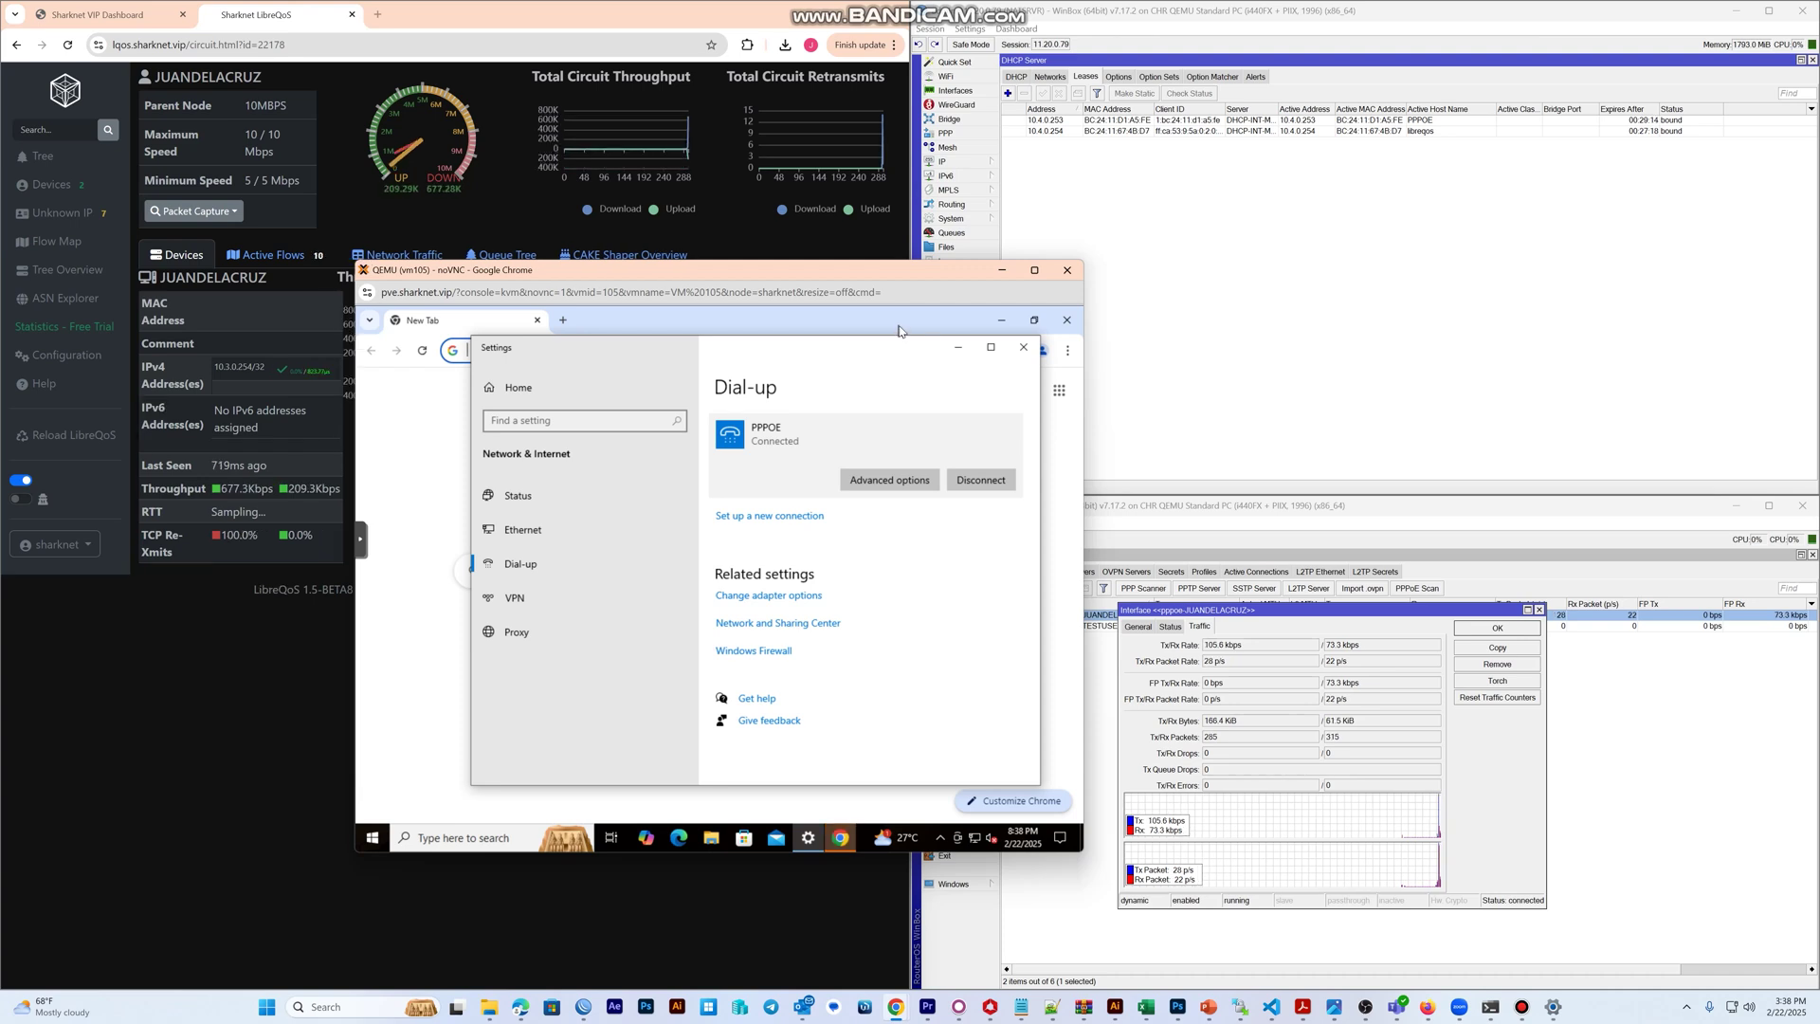
click(899, 330)
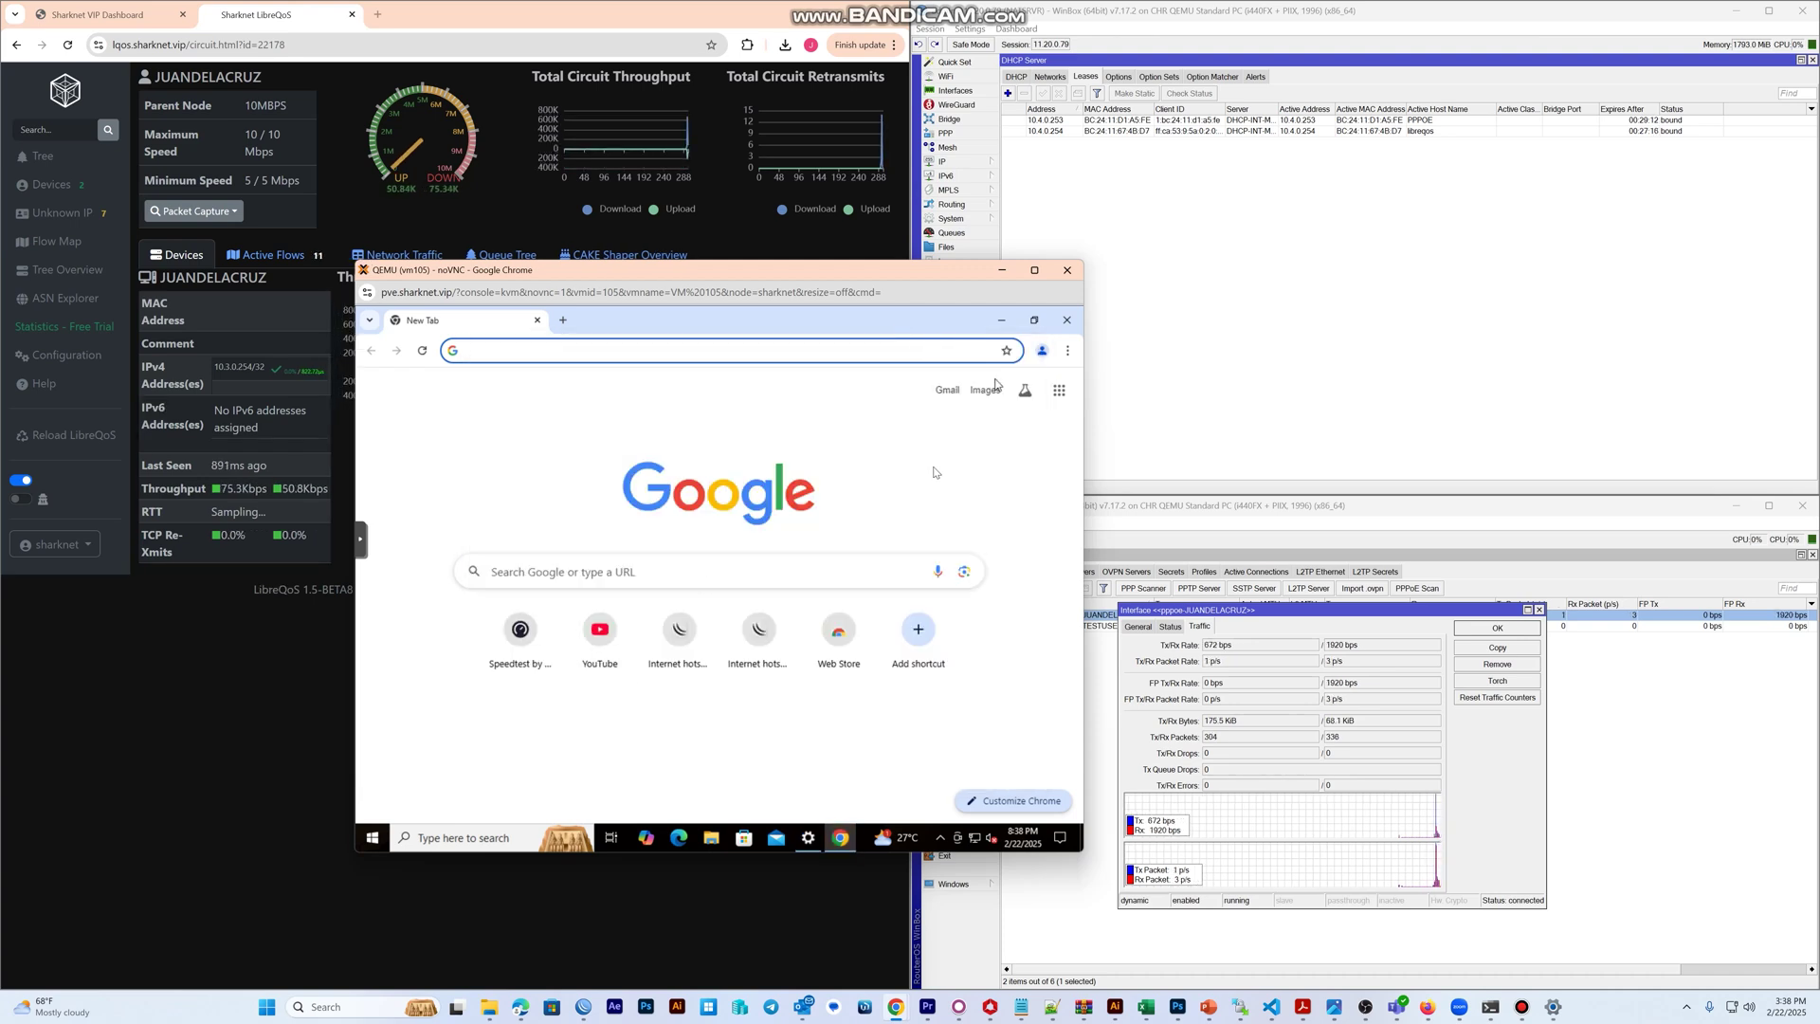
key(ctrl+j)
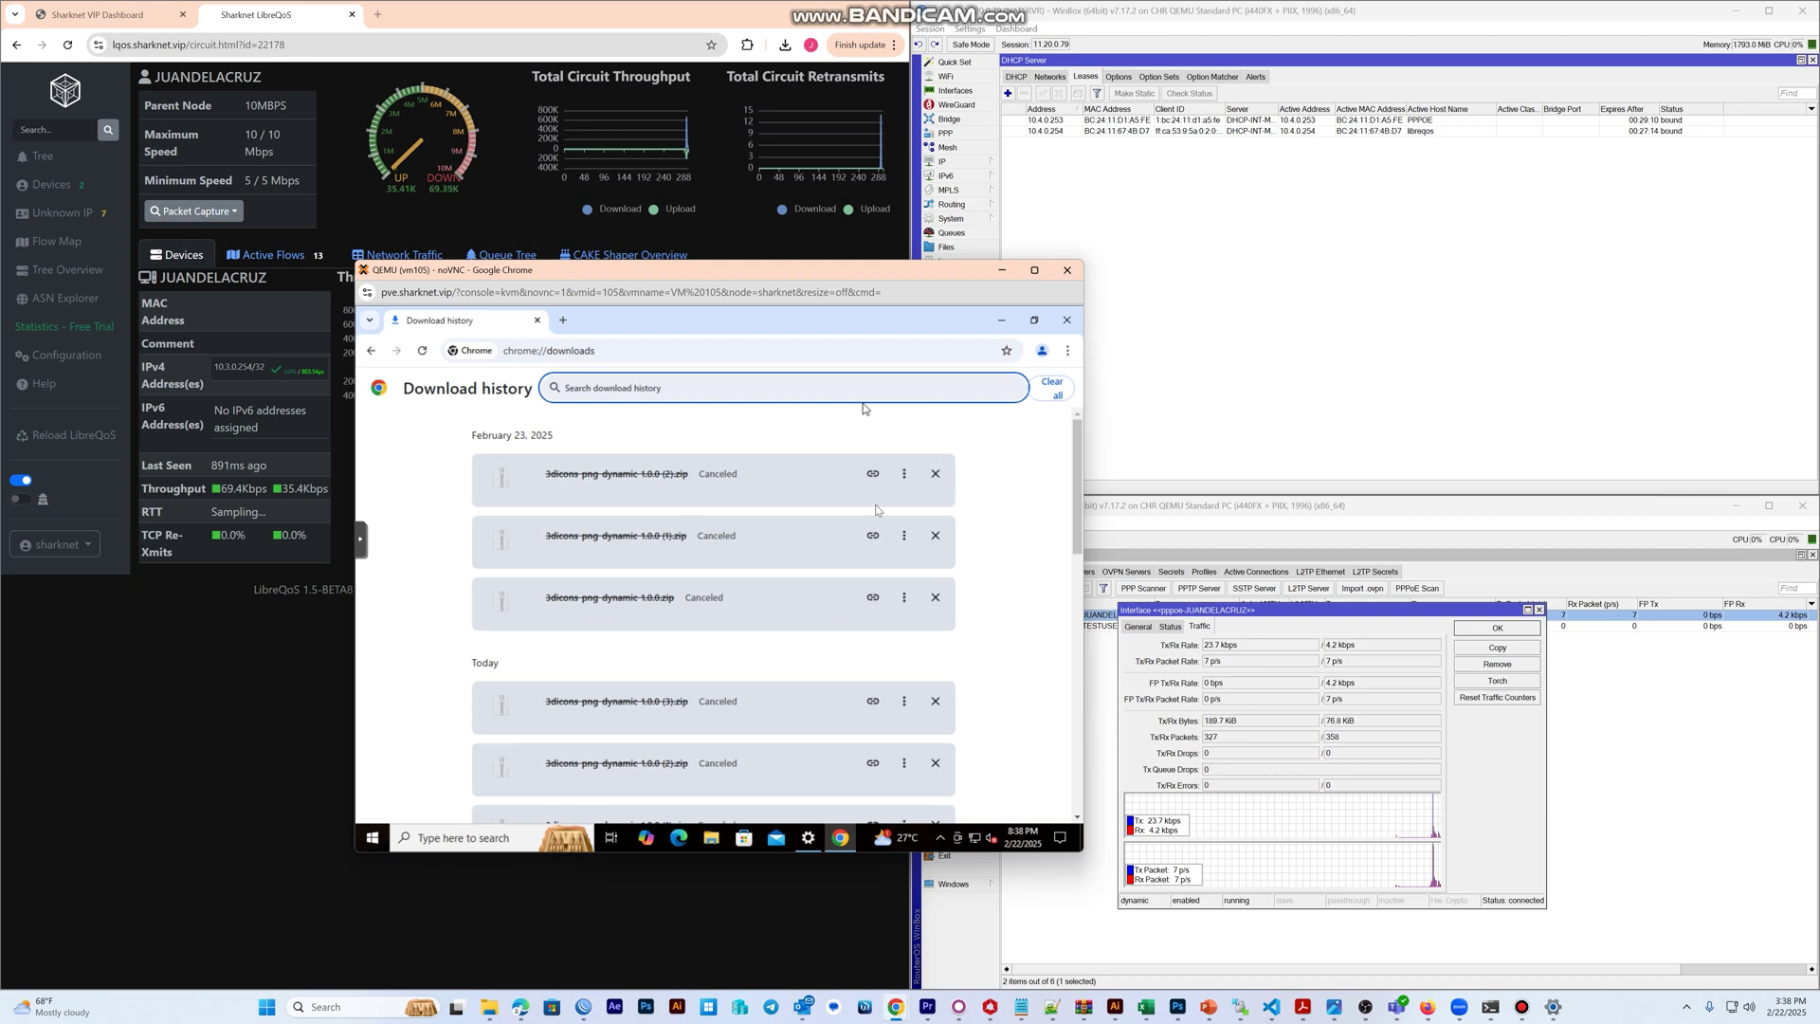
Retry the three cancelled 3dicons-png-dynamic-1.0.0 zip downloads dated February 23, 2025.
click(903, 474)
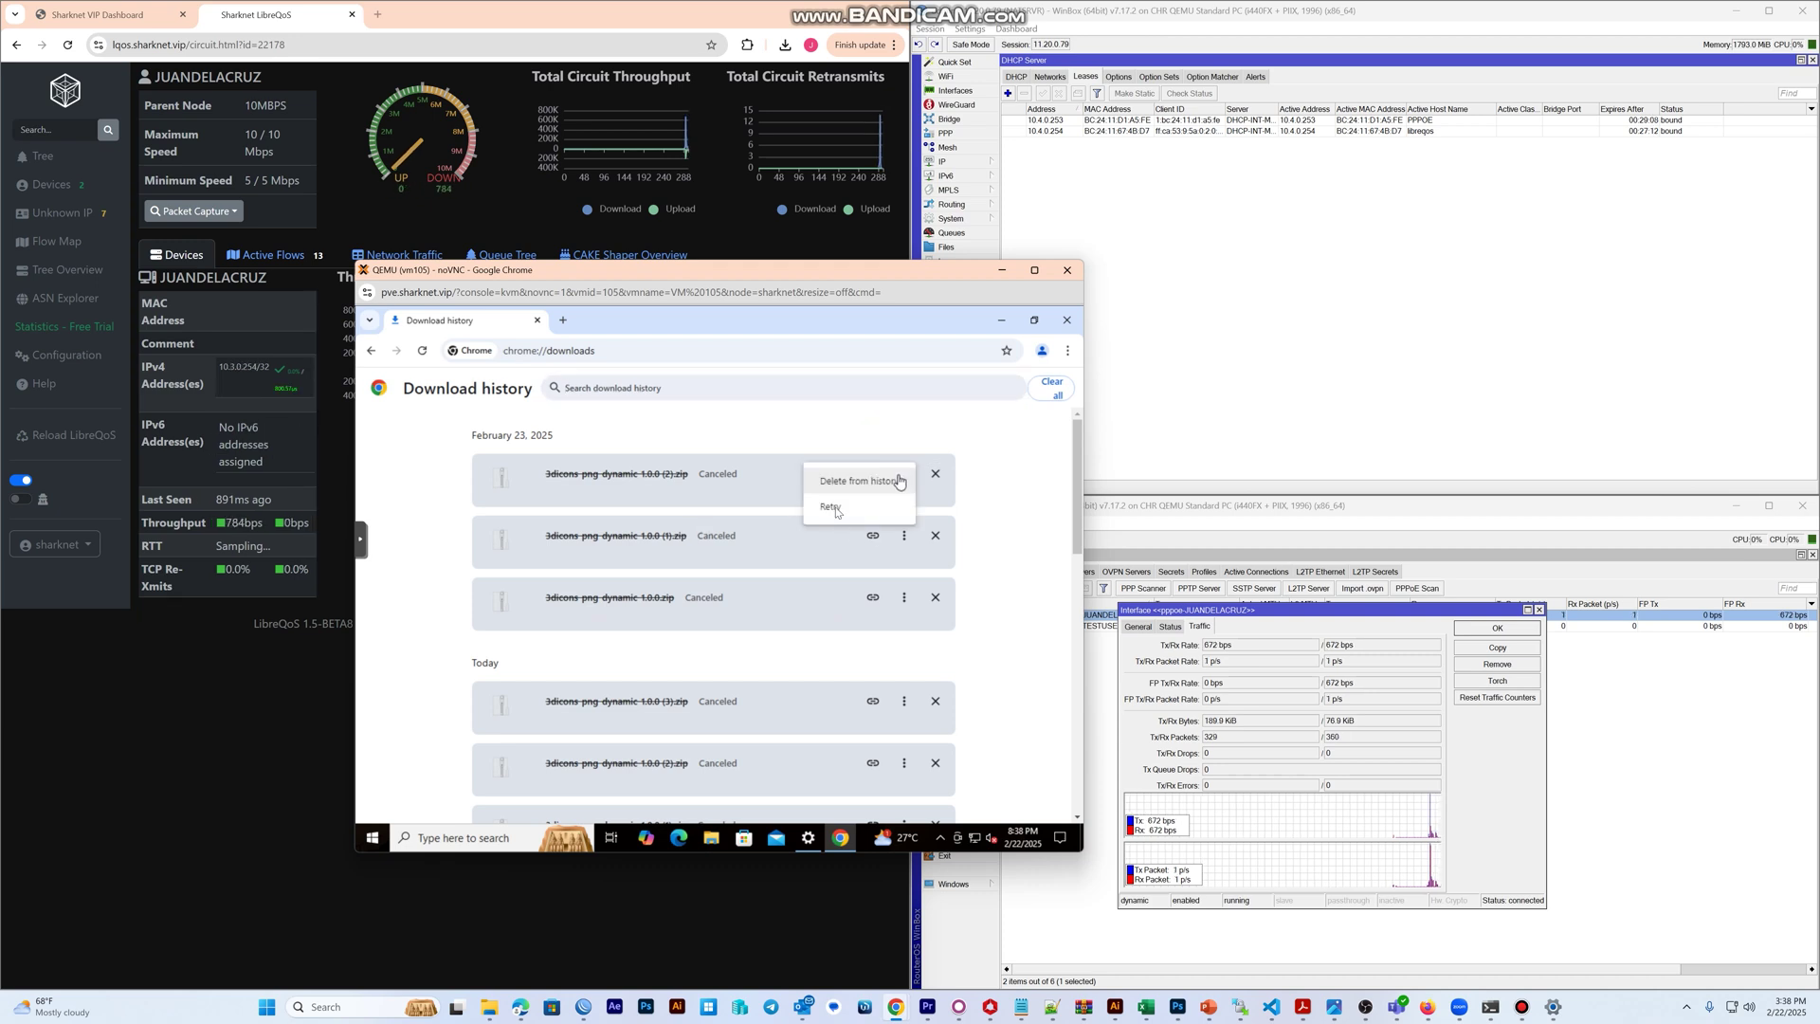
click(834, 510)
click(903, 536)
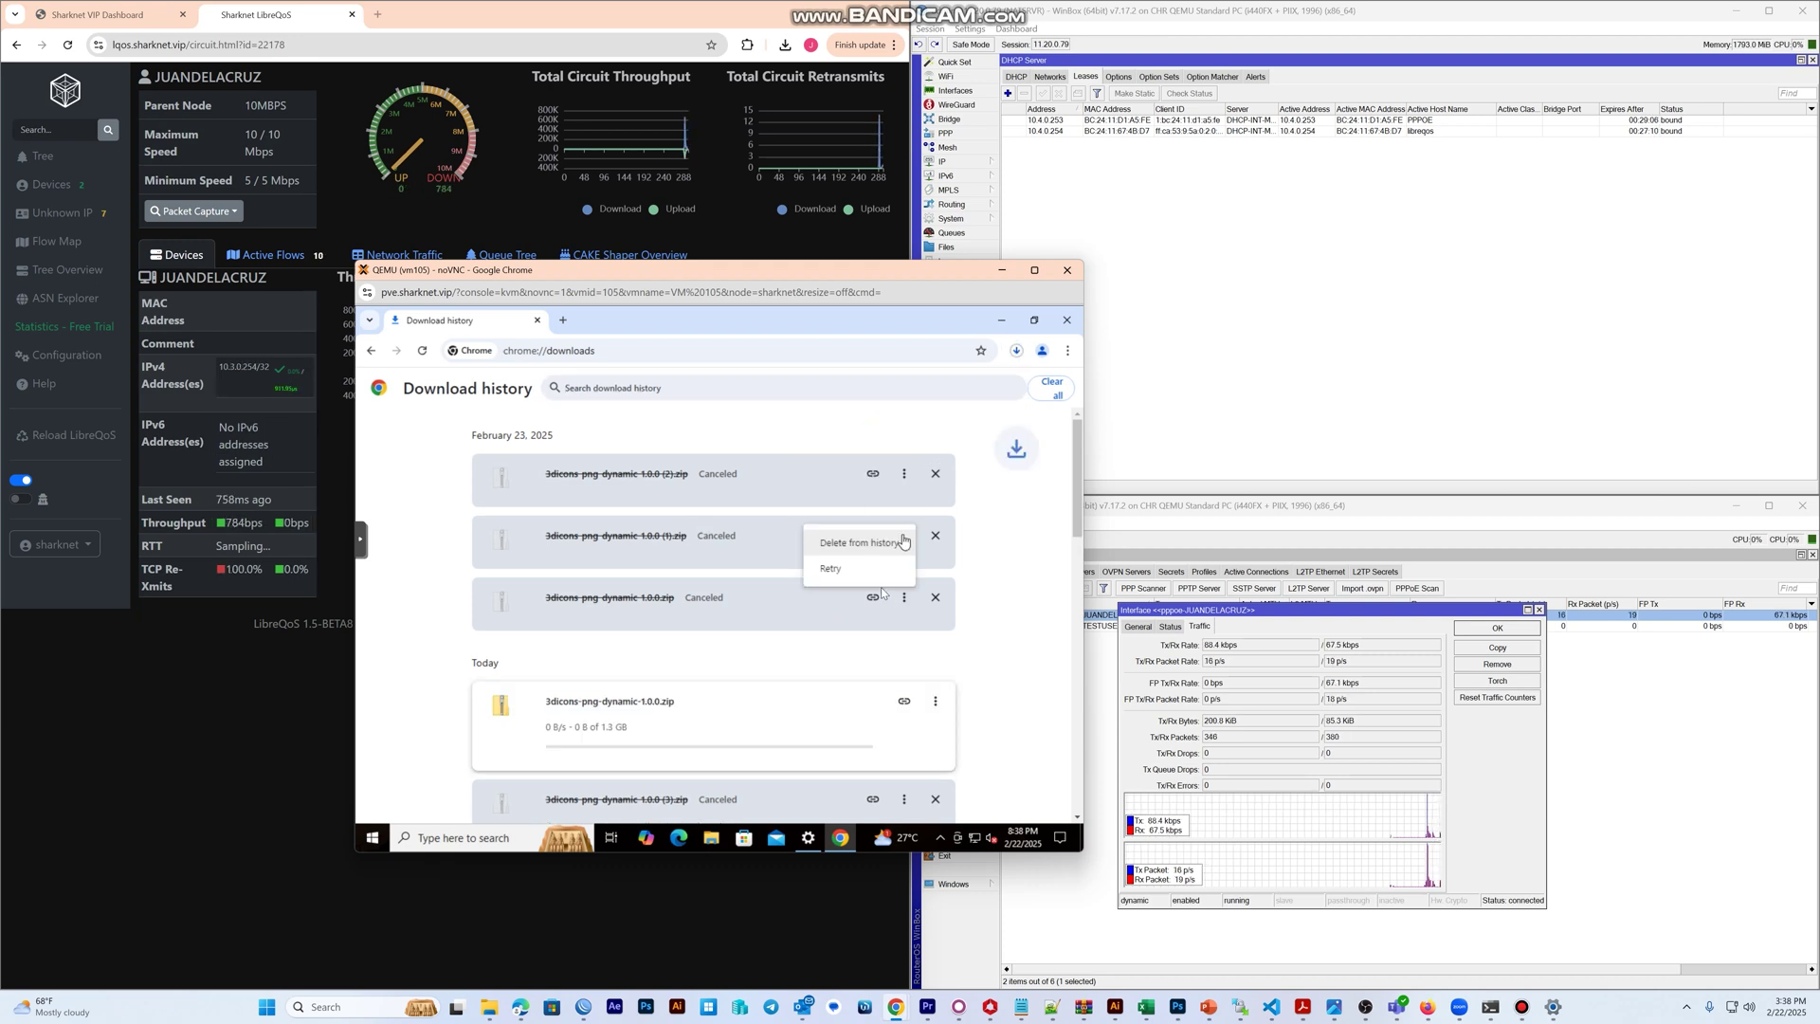
click(865, 571)
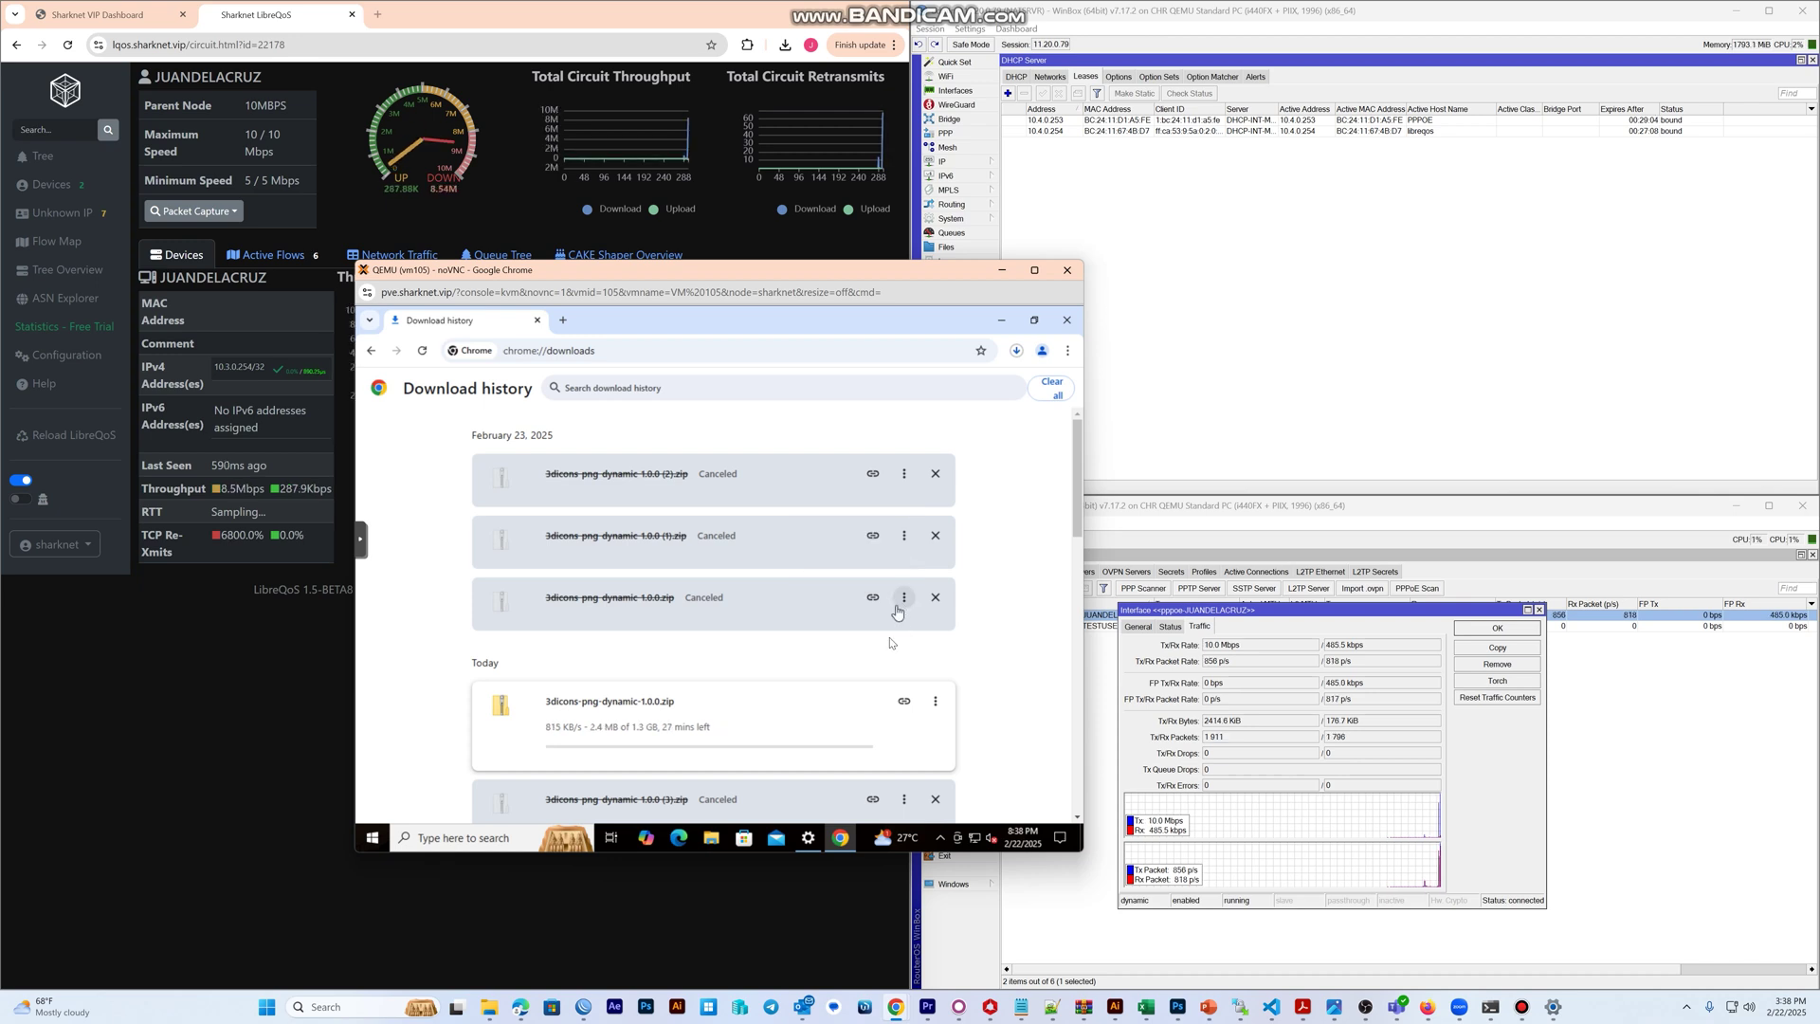
click(903, 597)
click(882, 628)
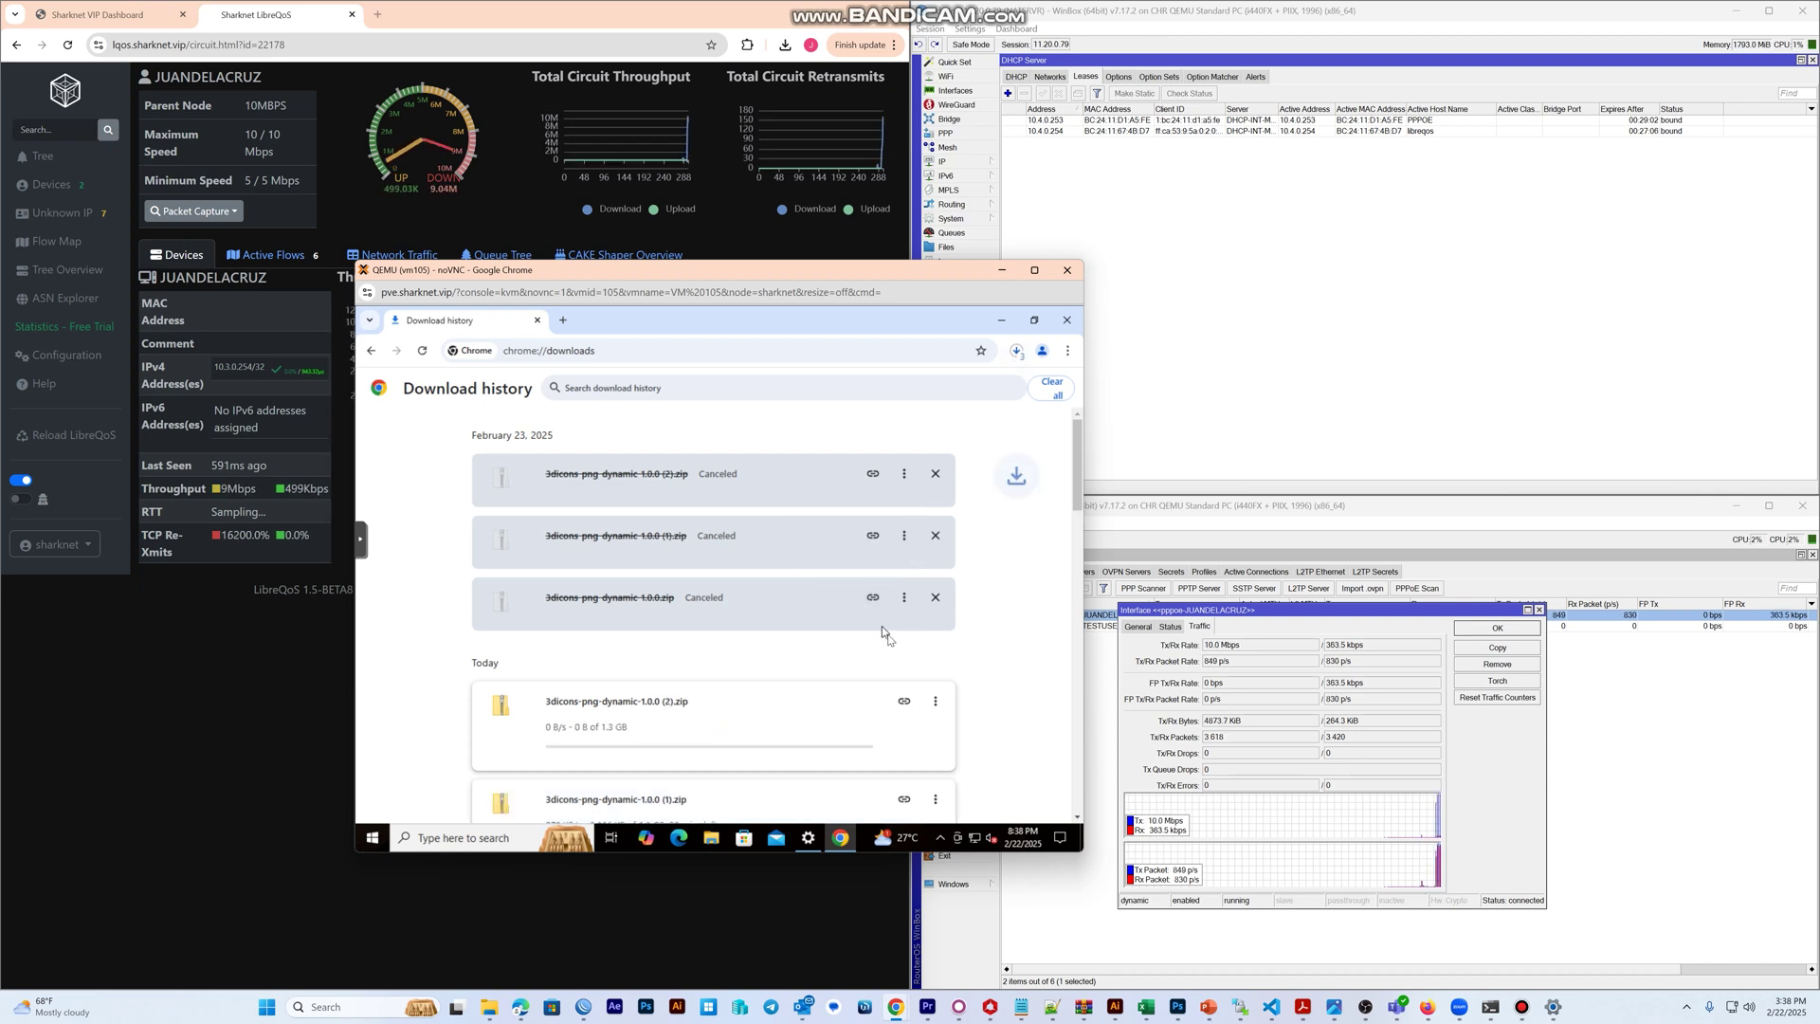
scroll(881, 635, down, 1)
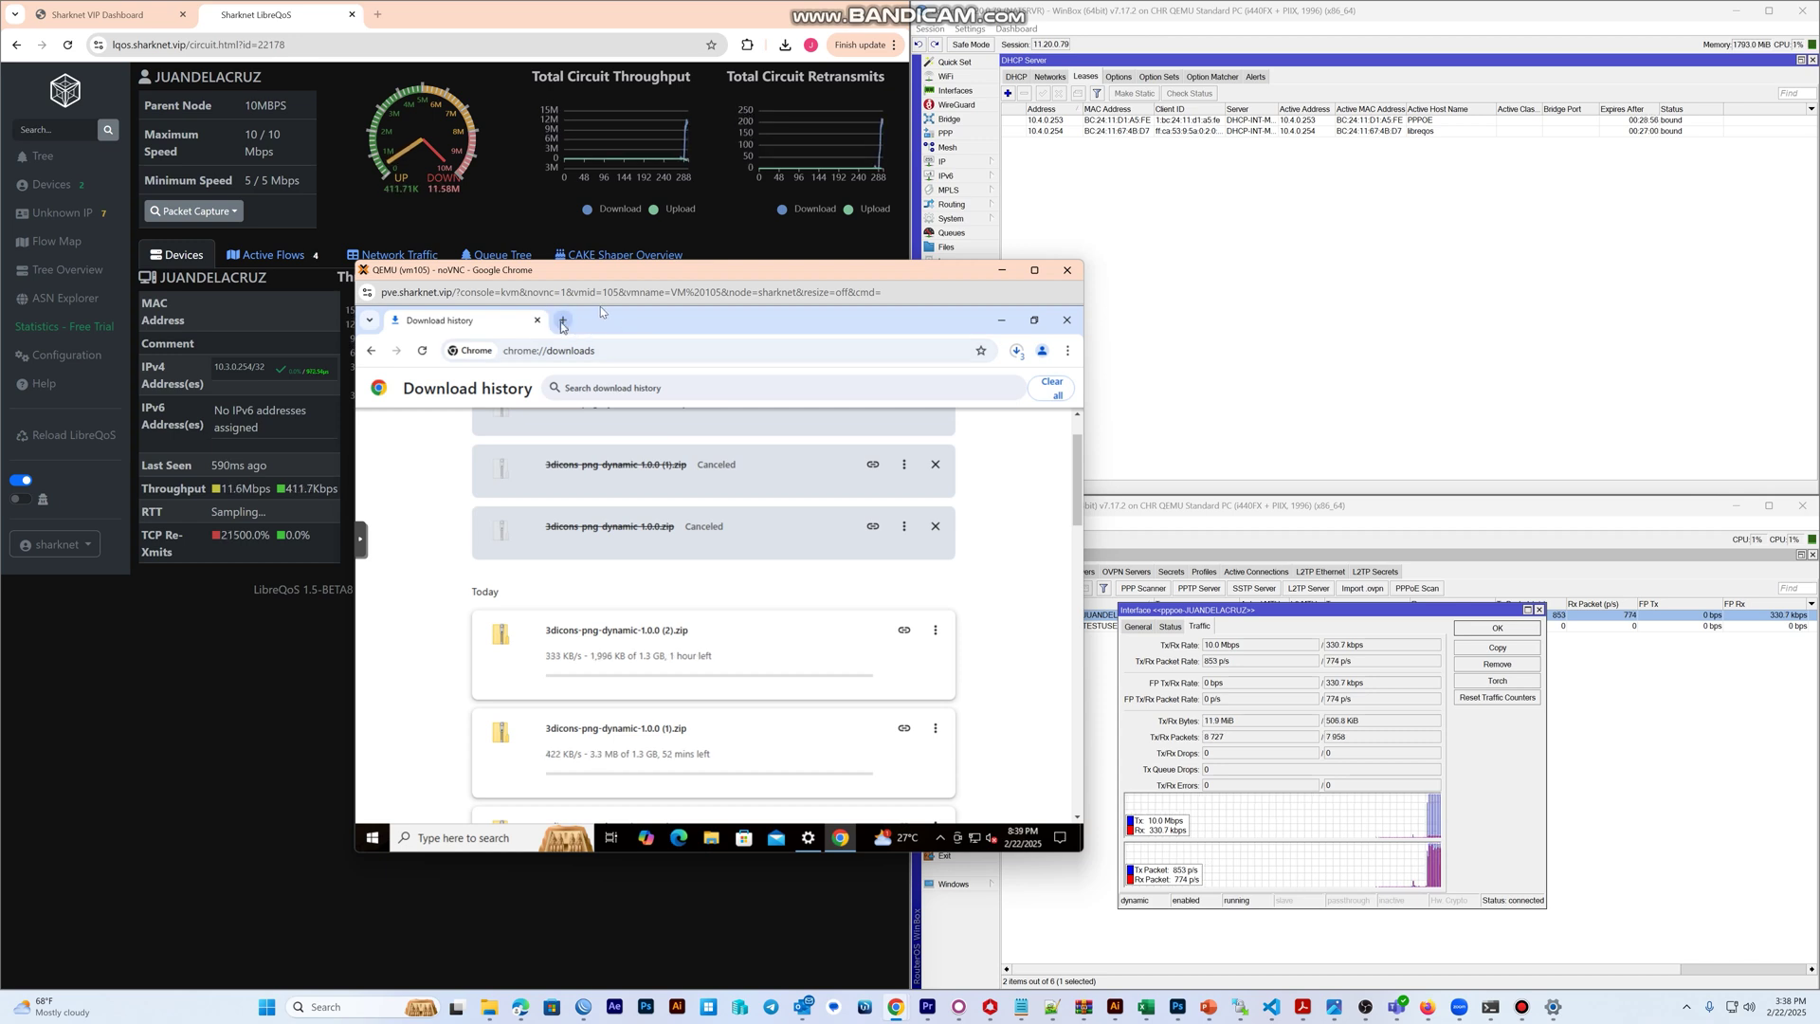
Load youtube.com in a new browser tab in the virtual machine and close the leftover blank tab.
click(563, 321)
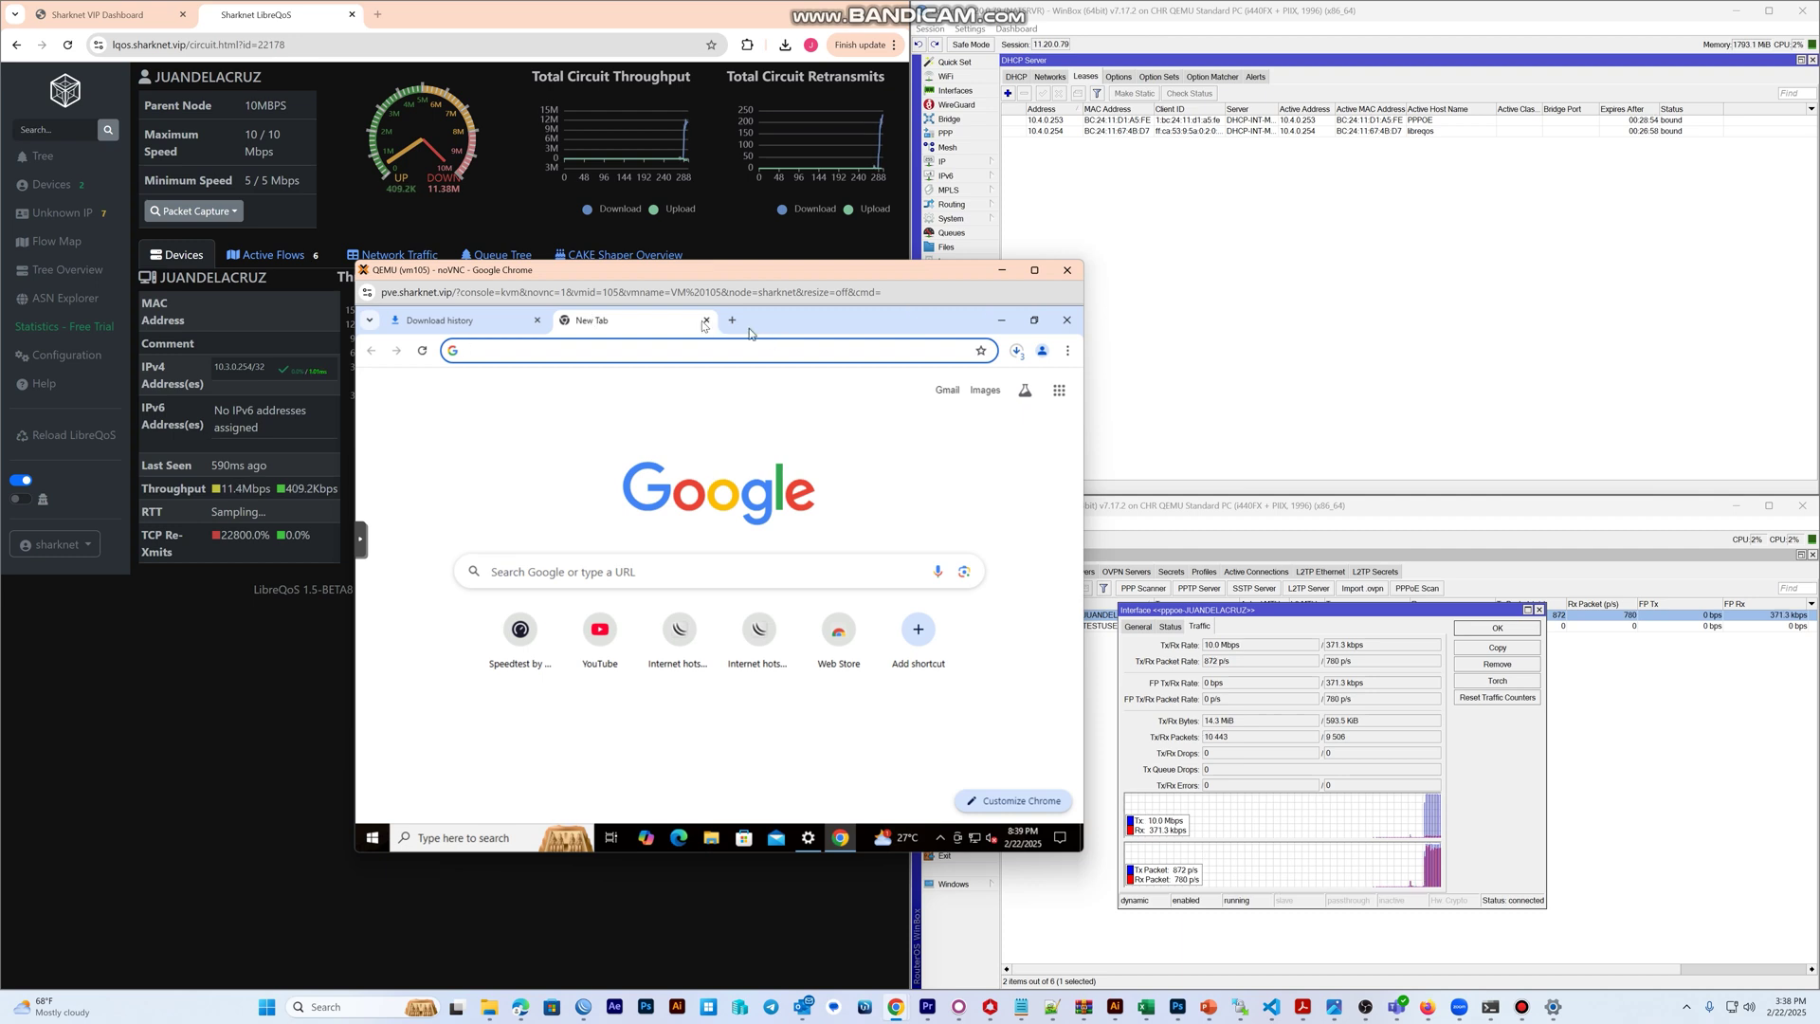
click(602, 639)
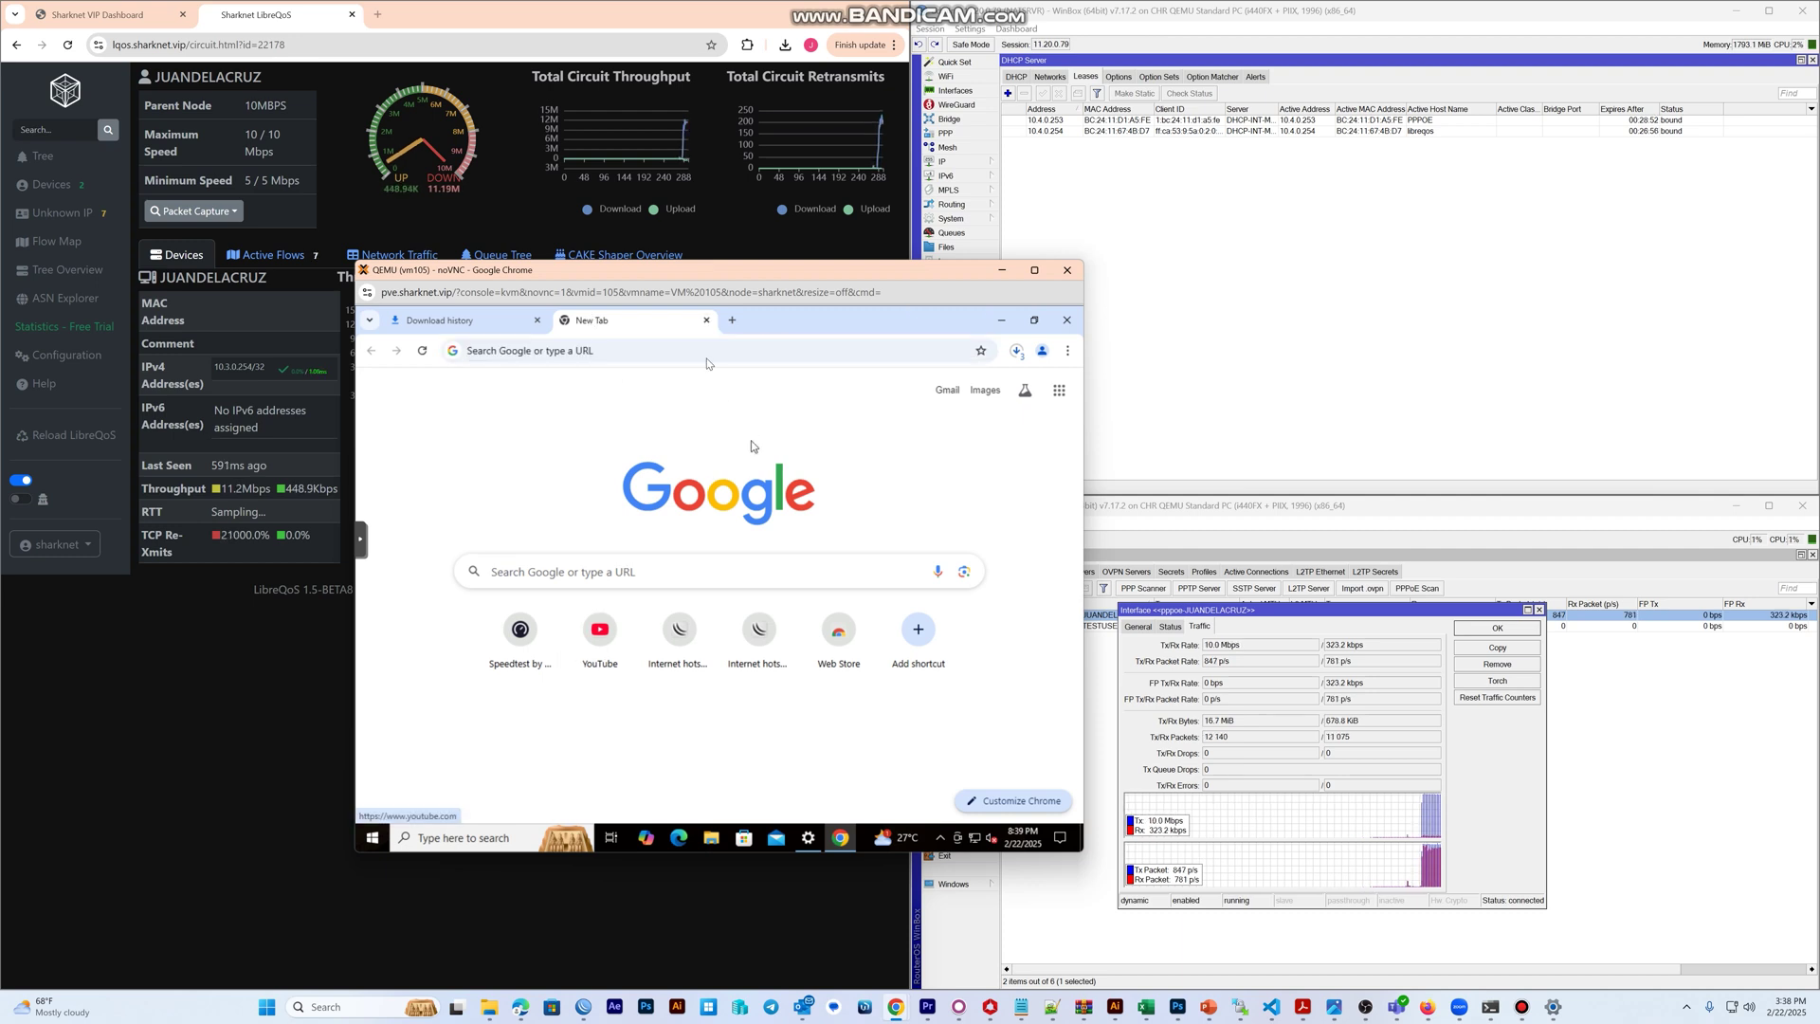
click(732, 322)
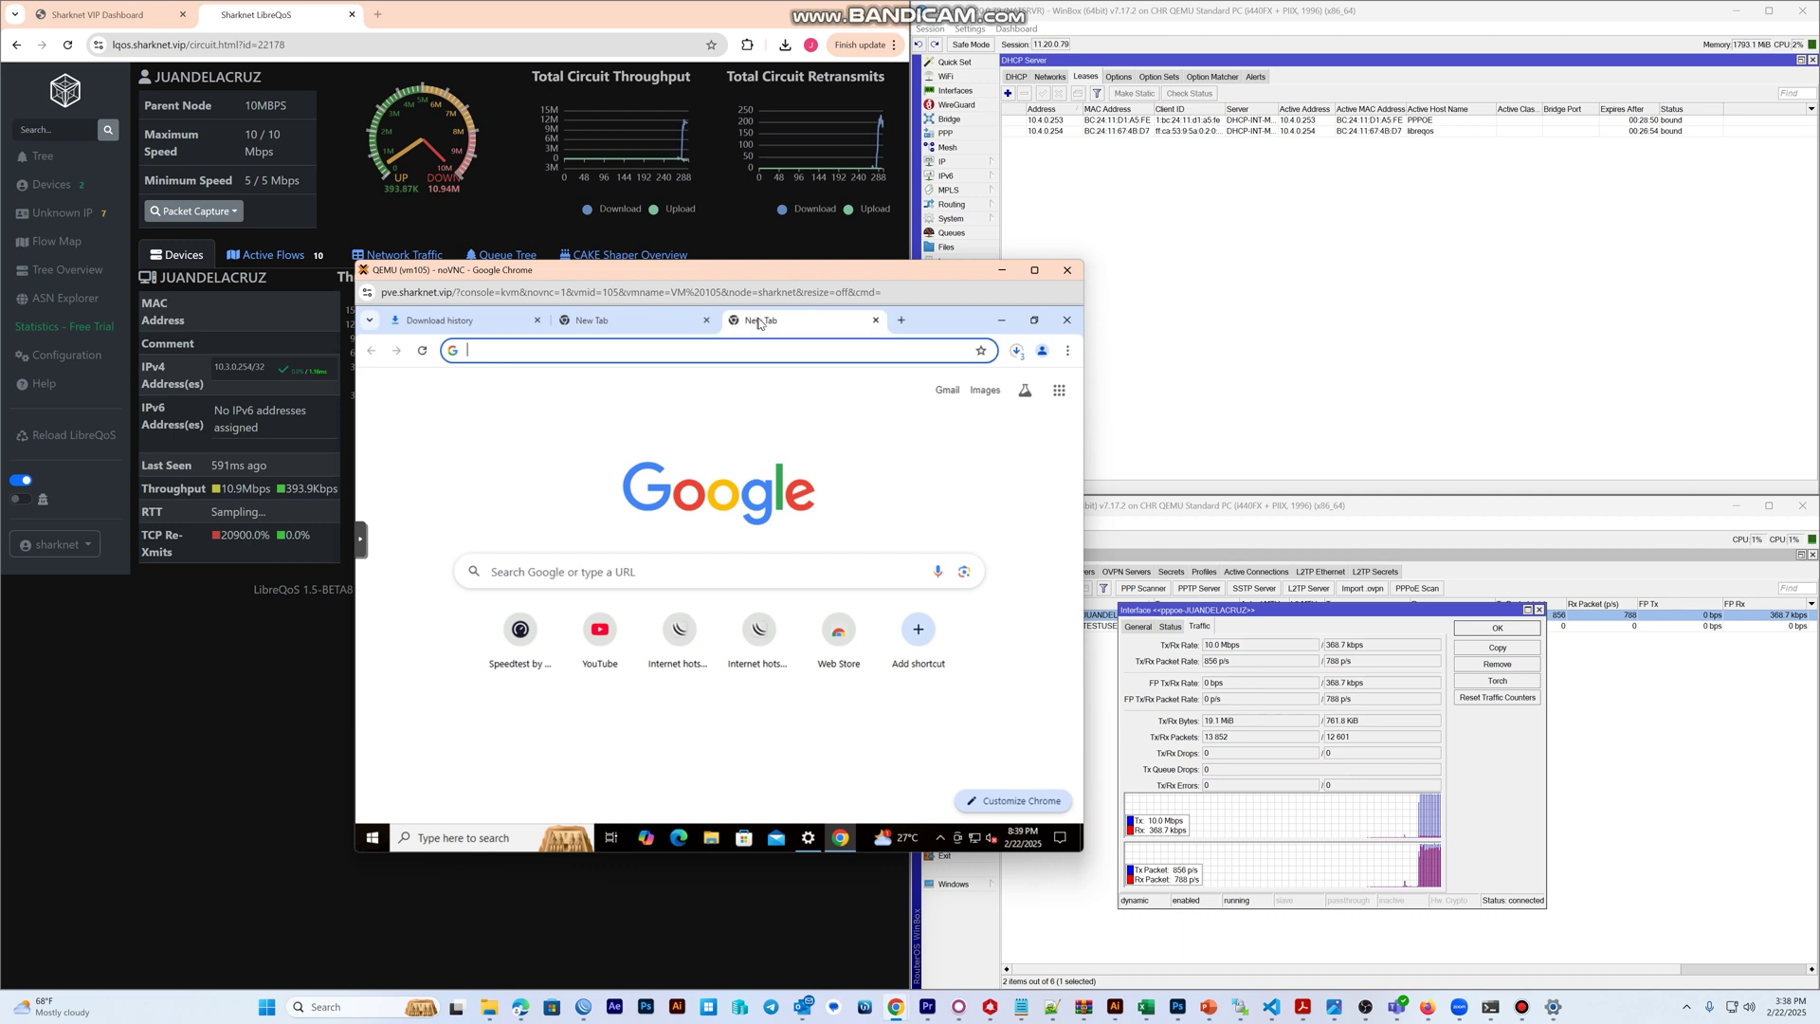
text(youtube)
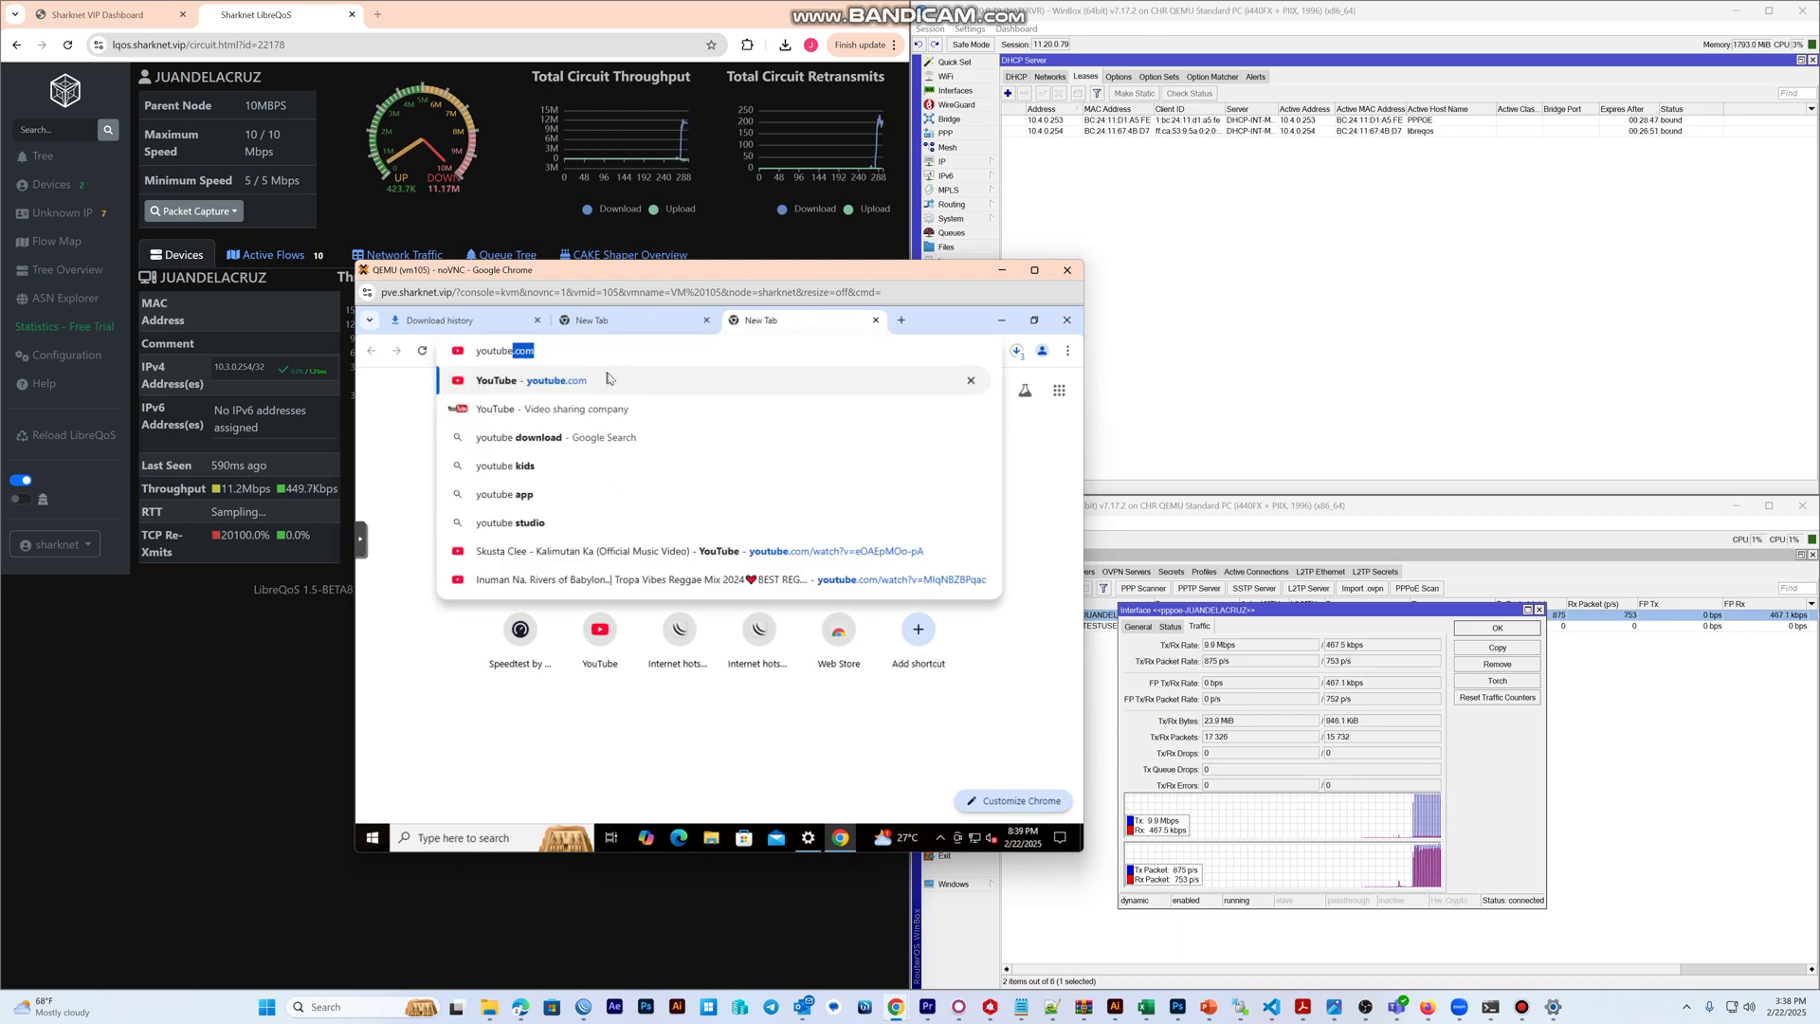
key(Return)
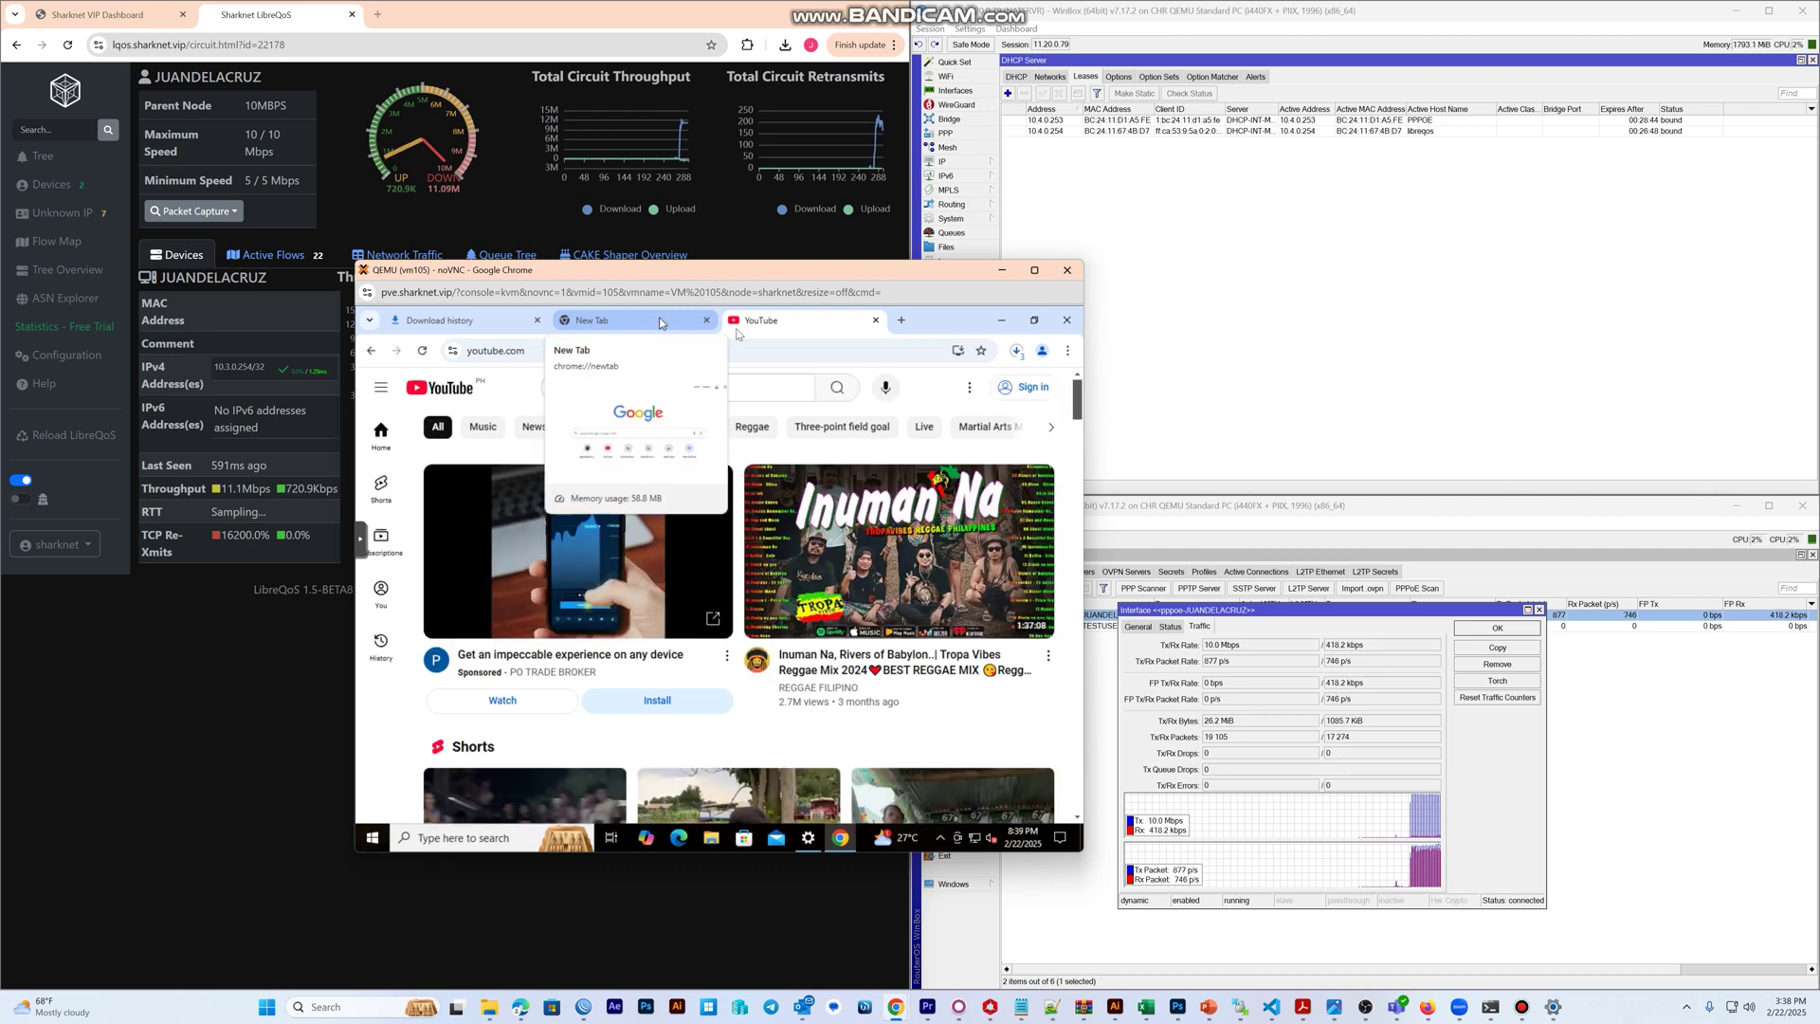
drag(889, 281, 902, 281)
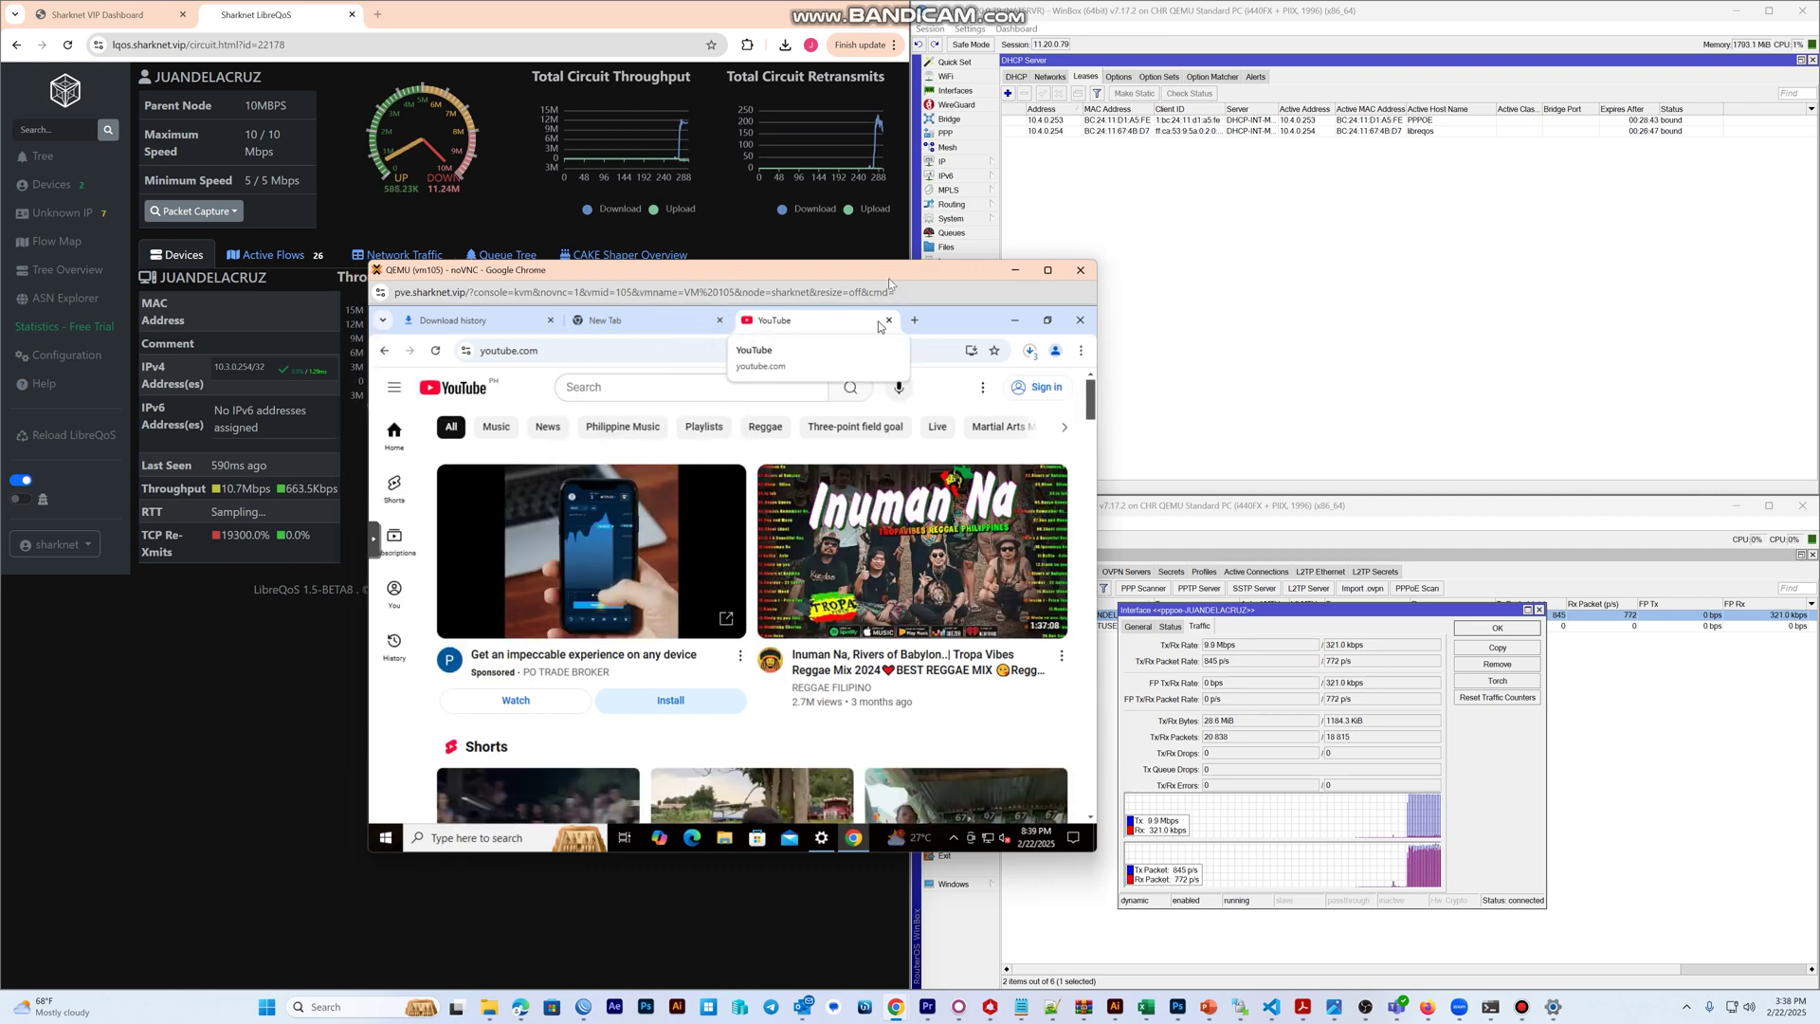
click(713, 322)
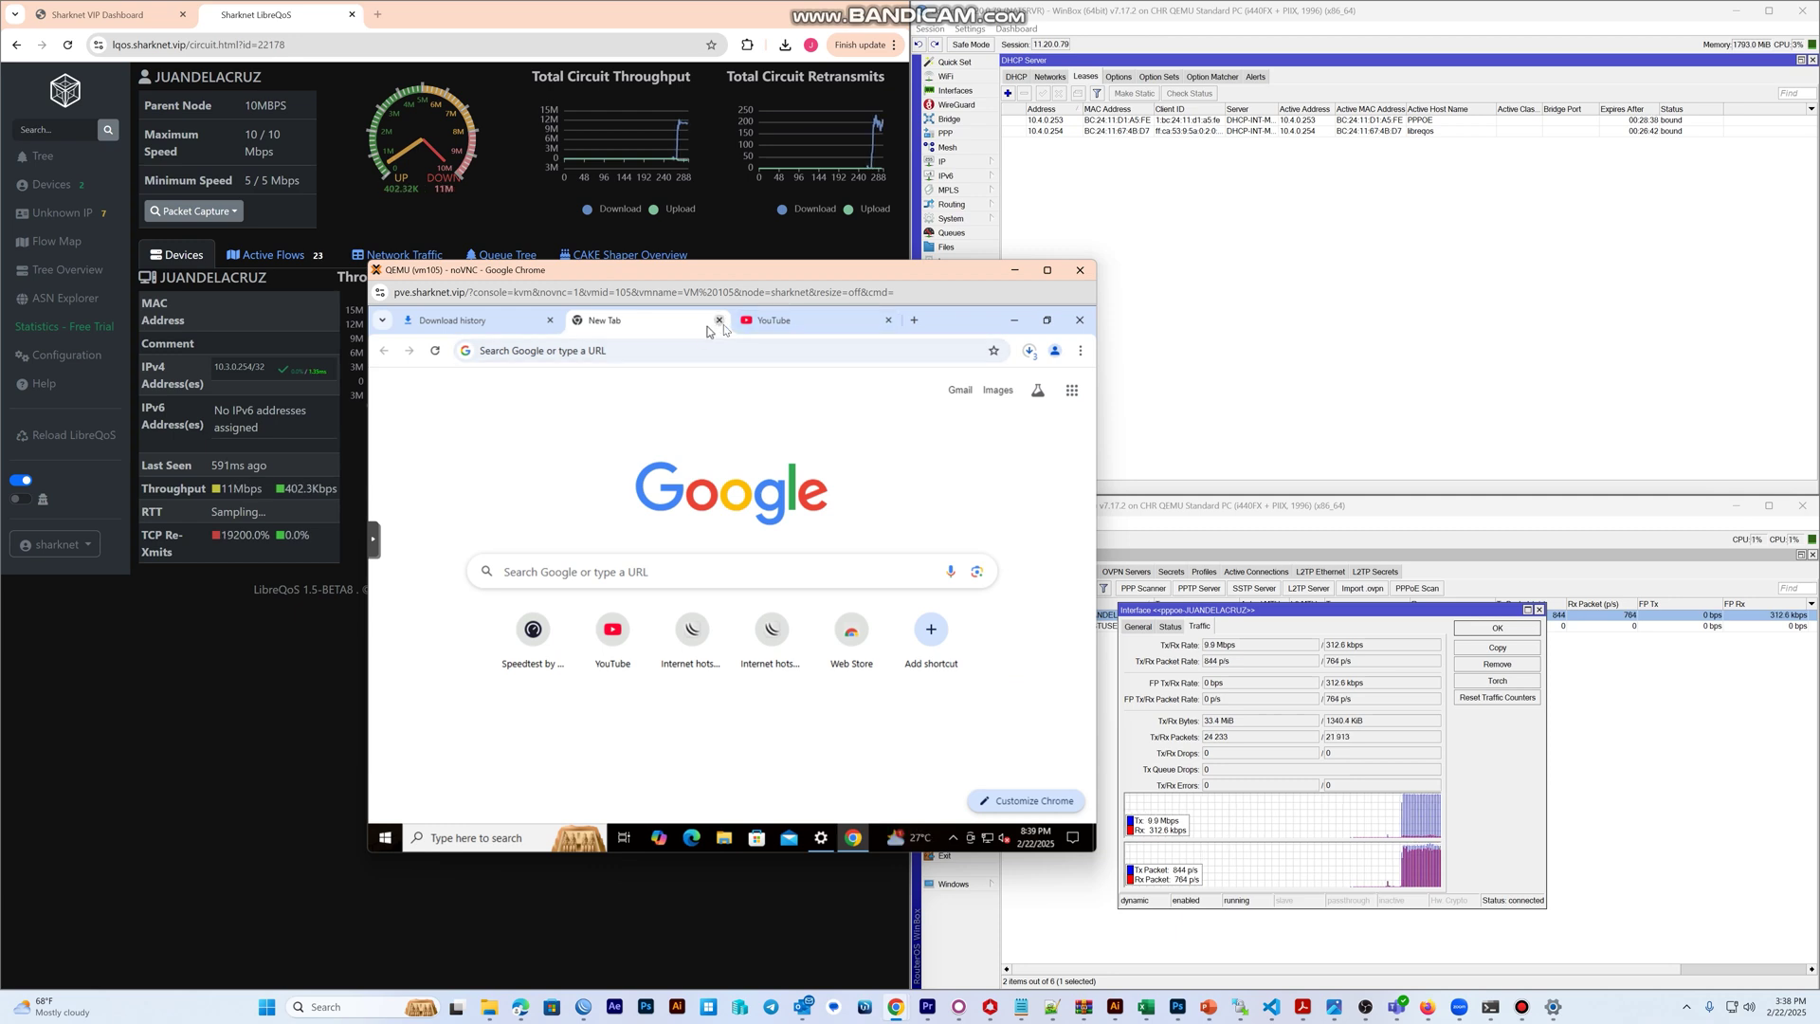
click(720, 320)
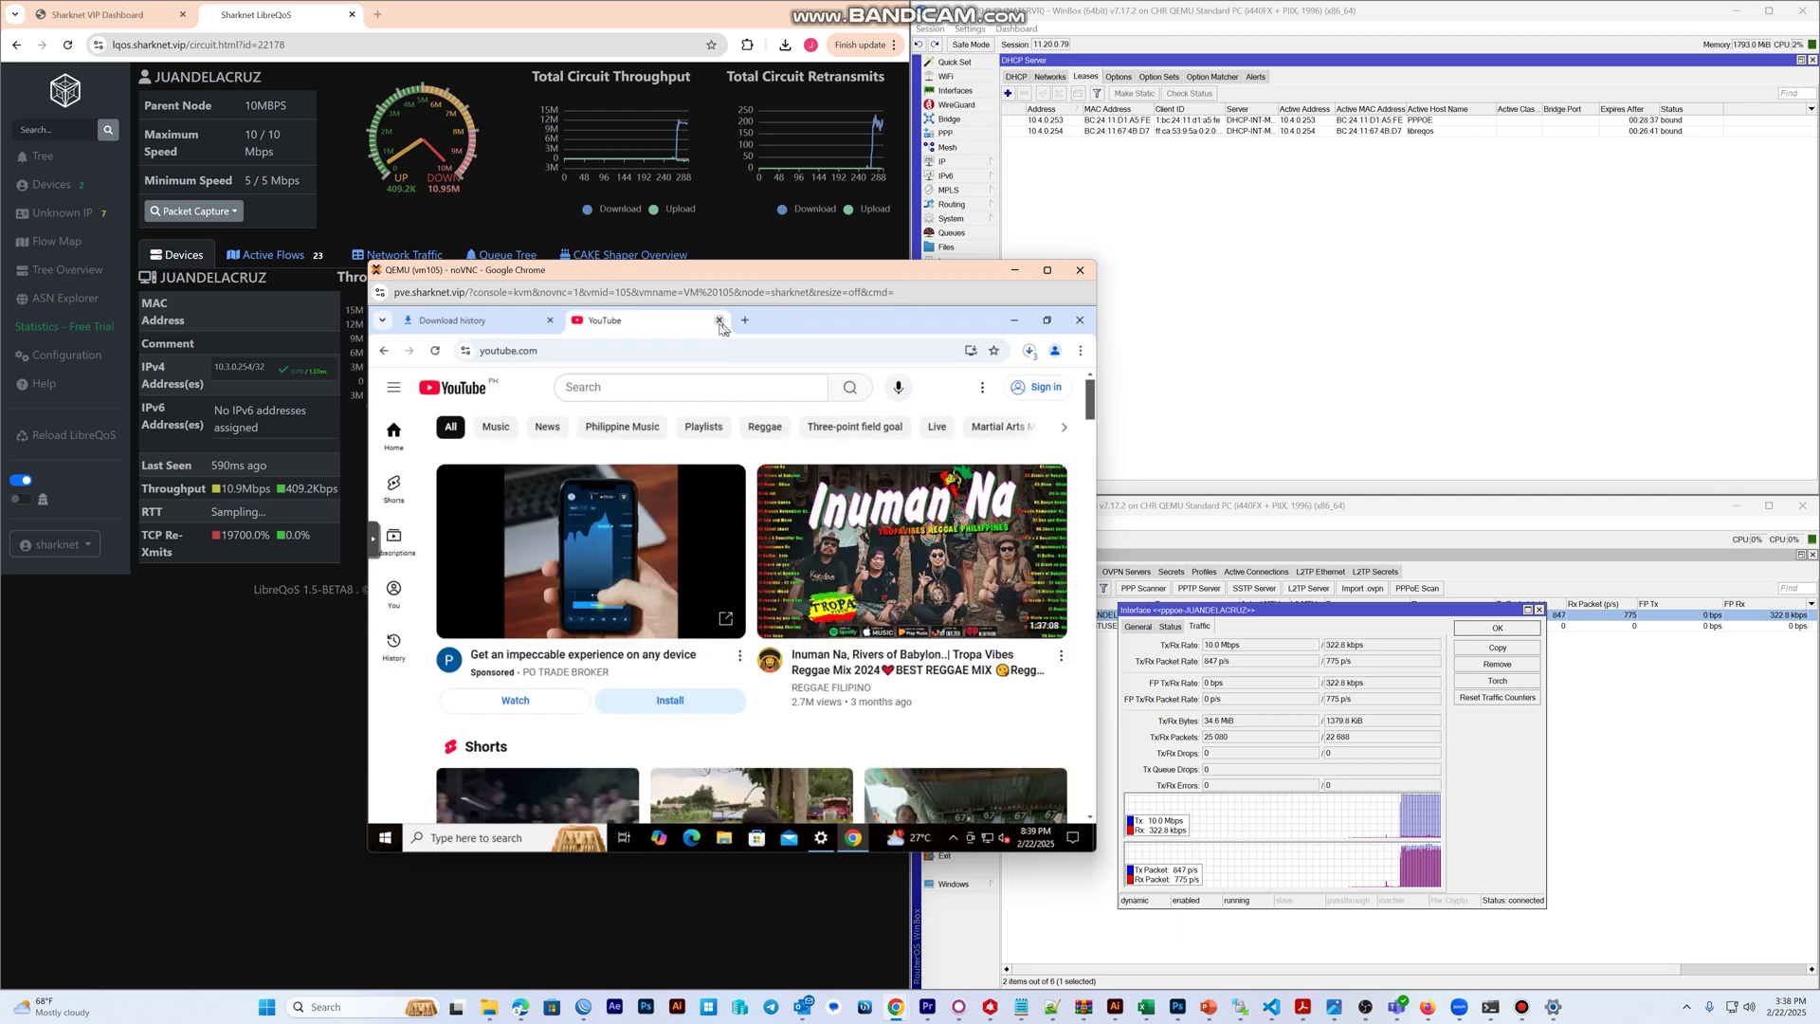
Play the Inuman Na reggae mix on YouTube and open the TAGALOG DISCO video in another tab, with a blank tab ready.
click(867, 549)
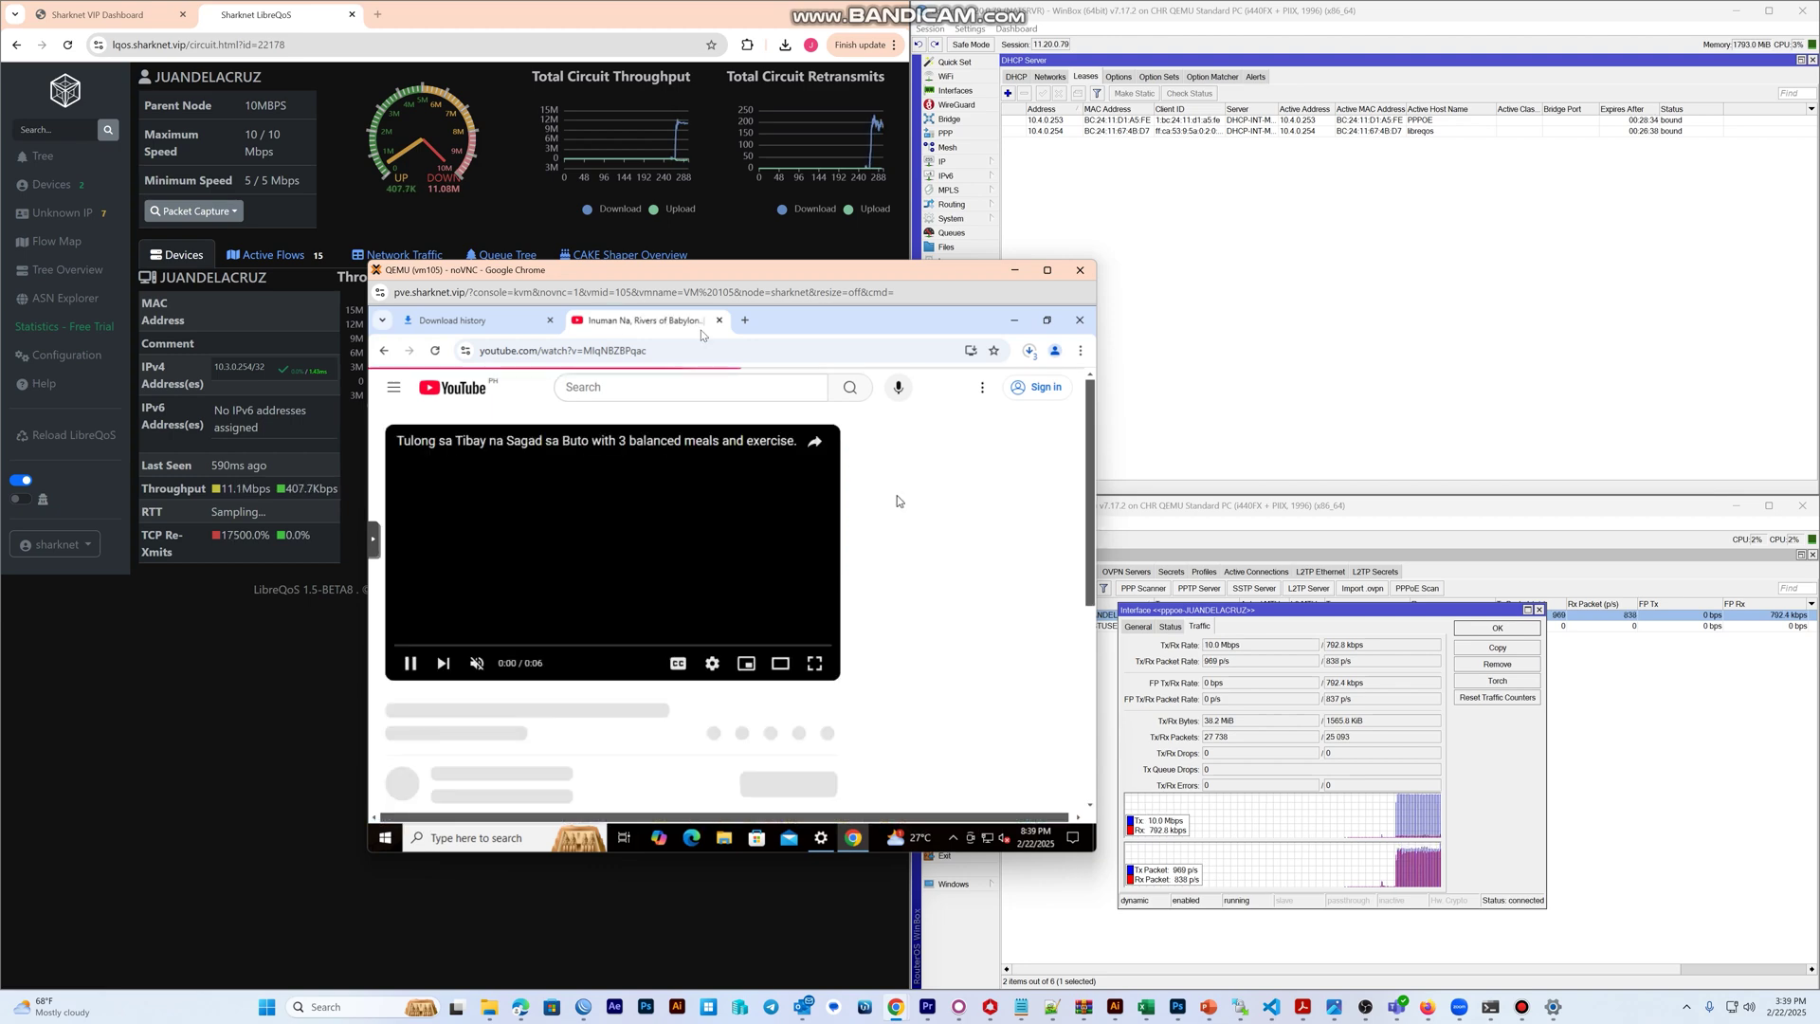
click(745, 320)
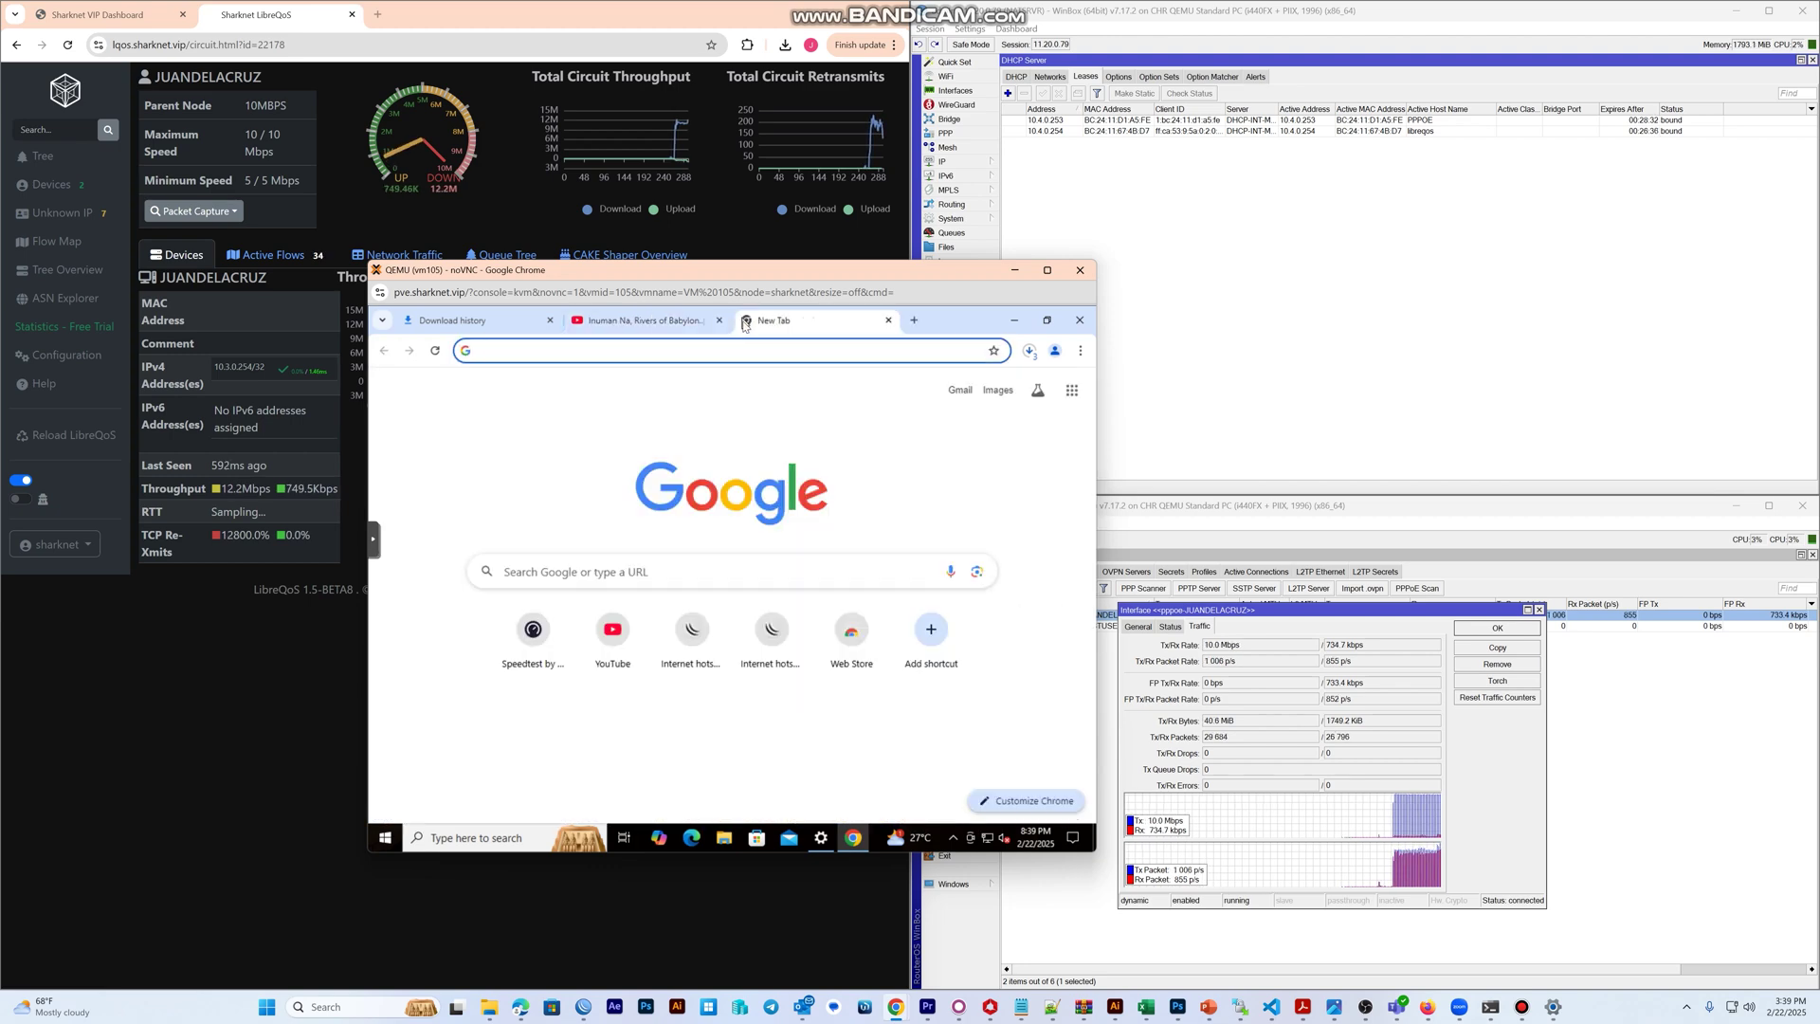
click(683, 322)
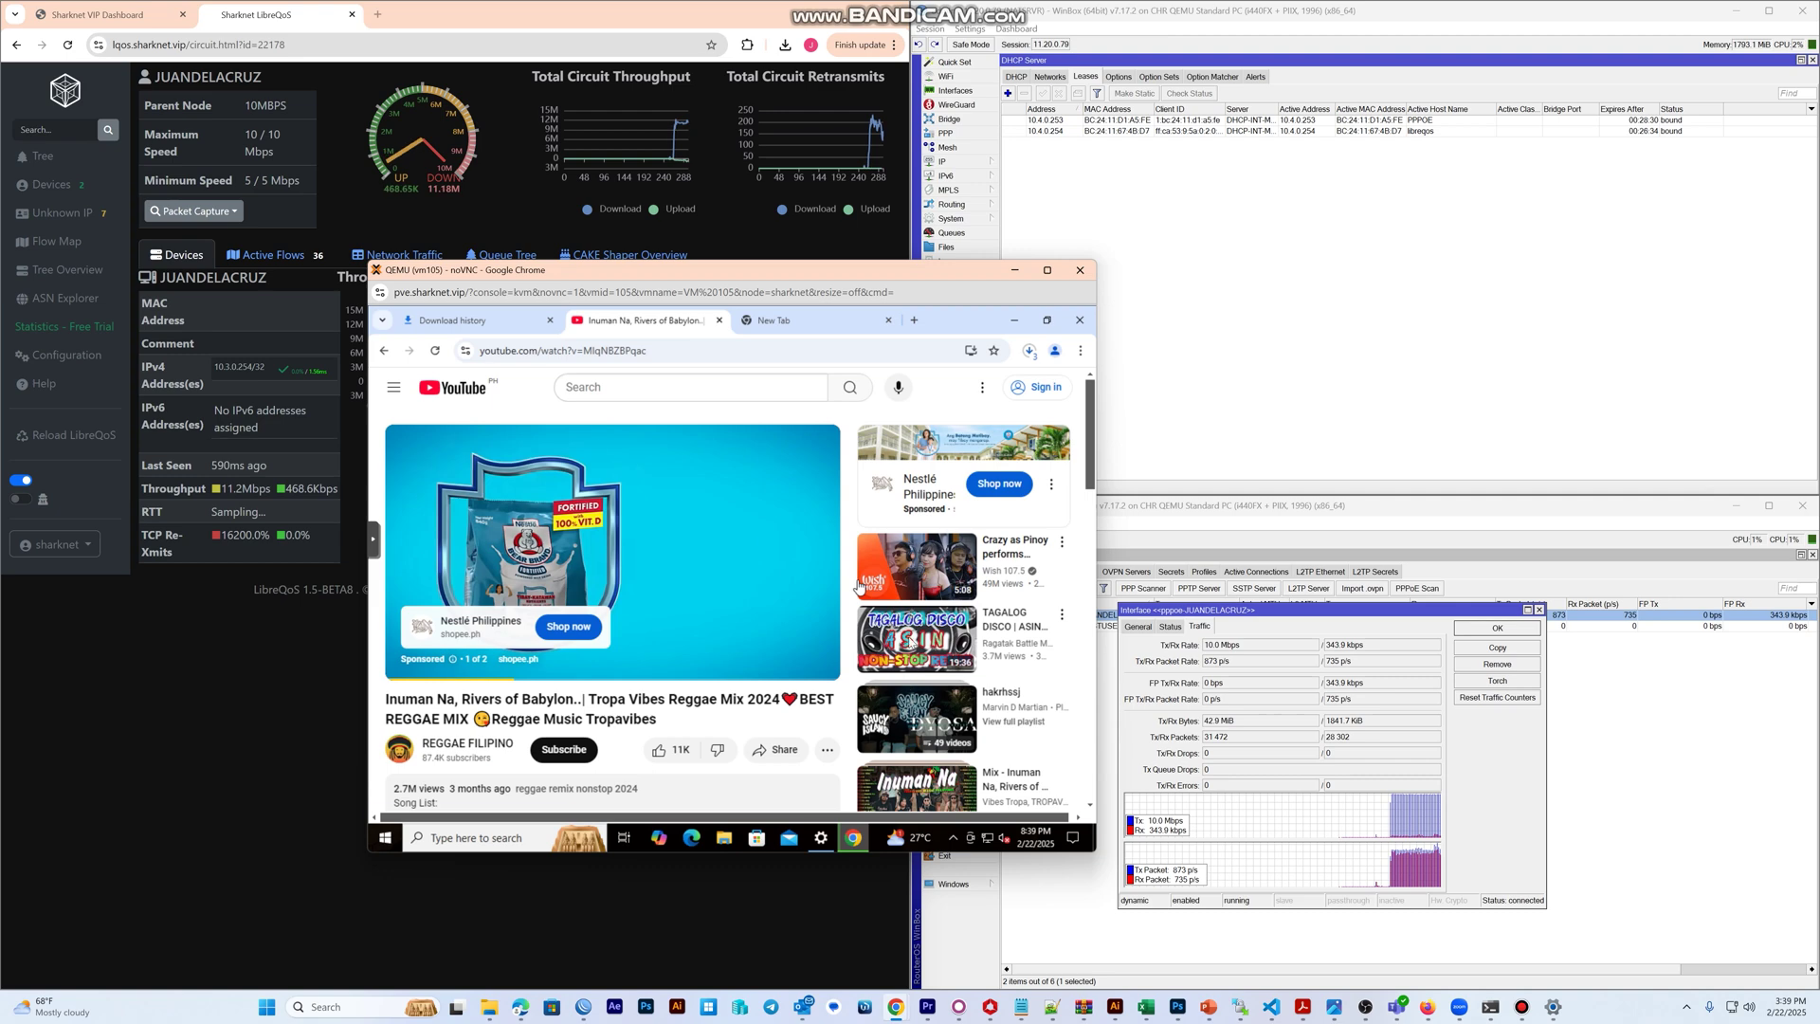
right_click(908, 633)
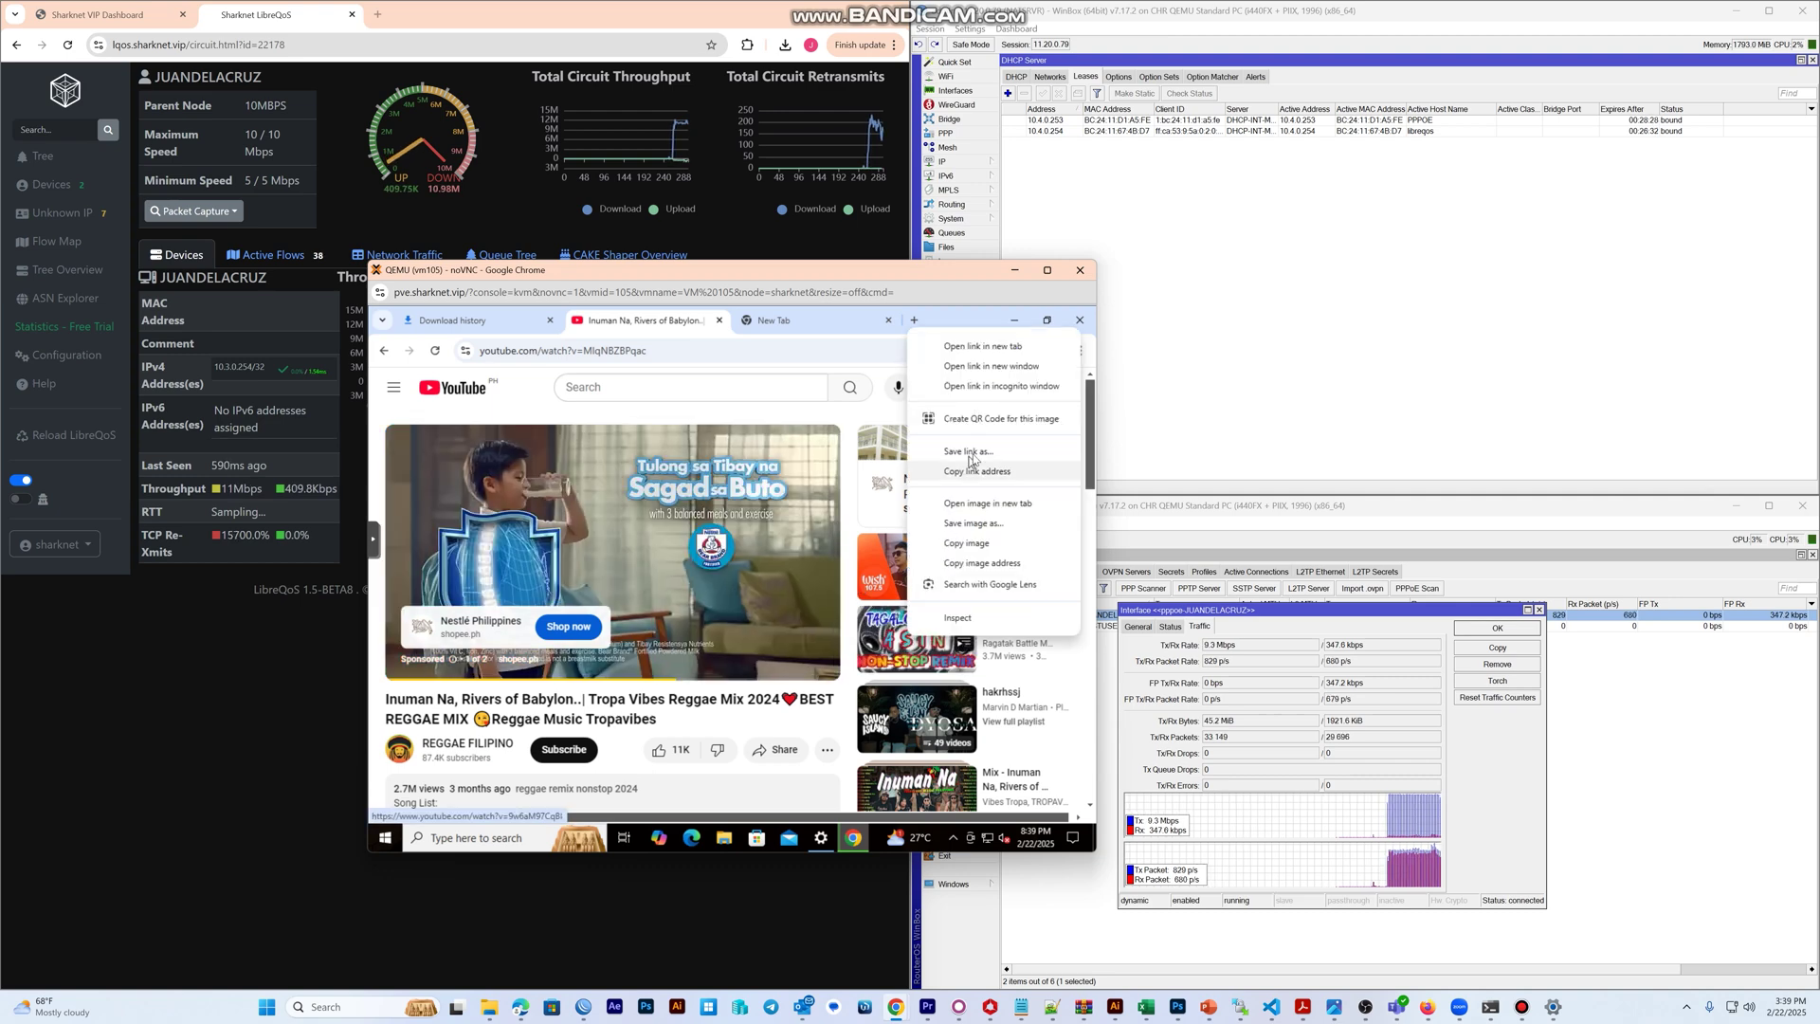
click(1005, 347)
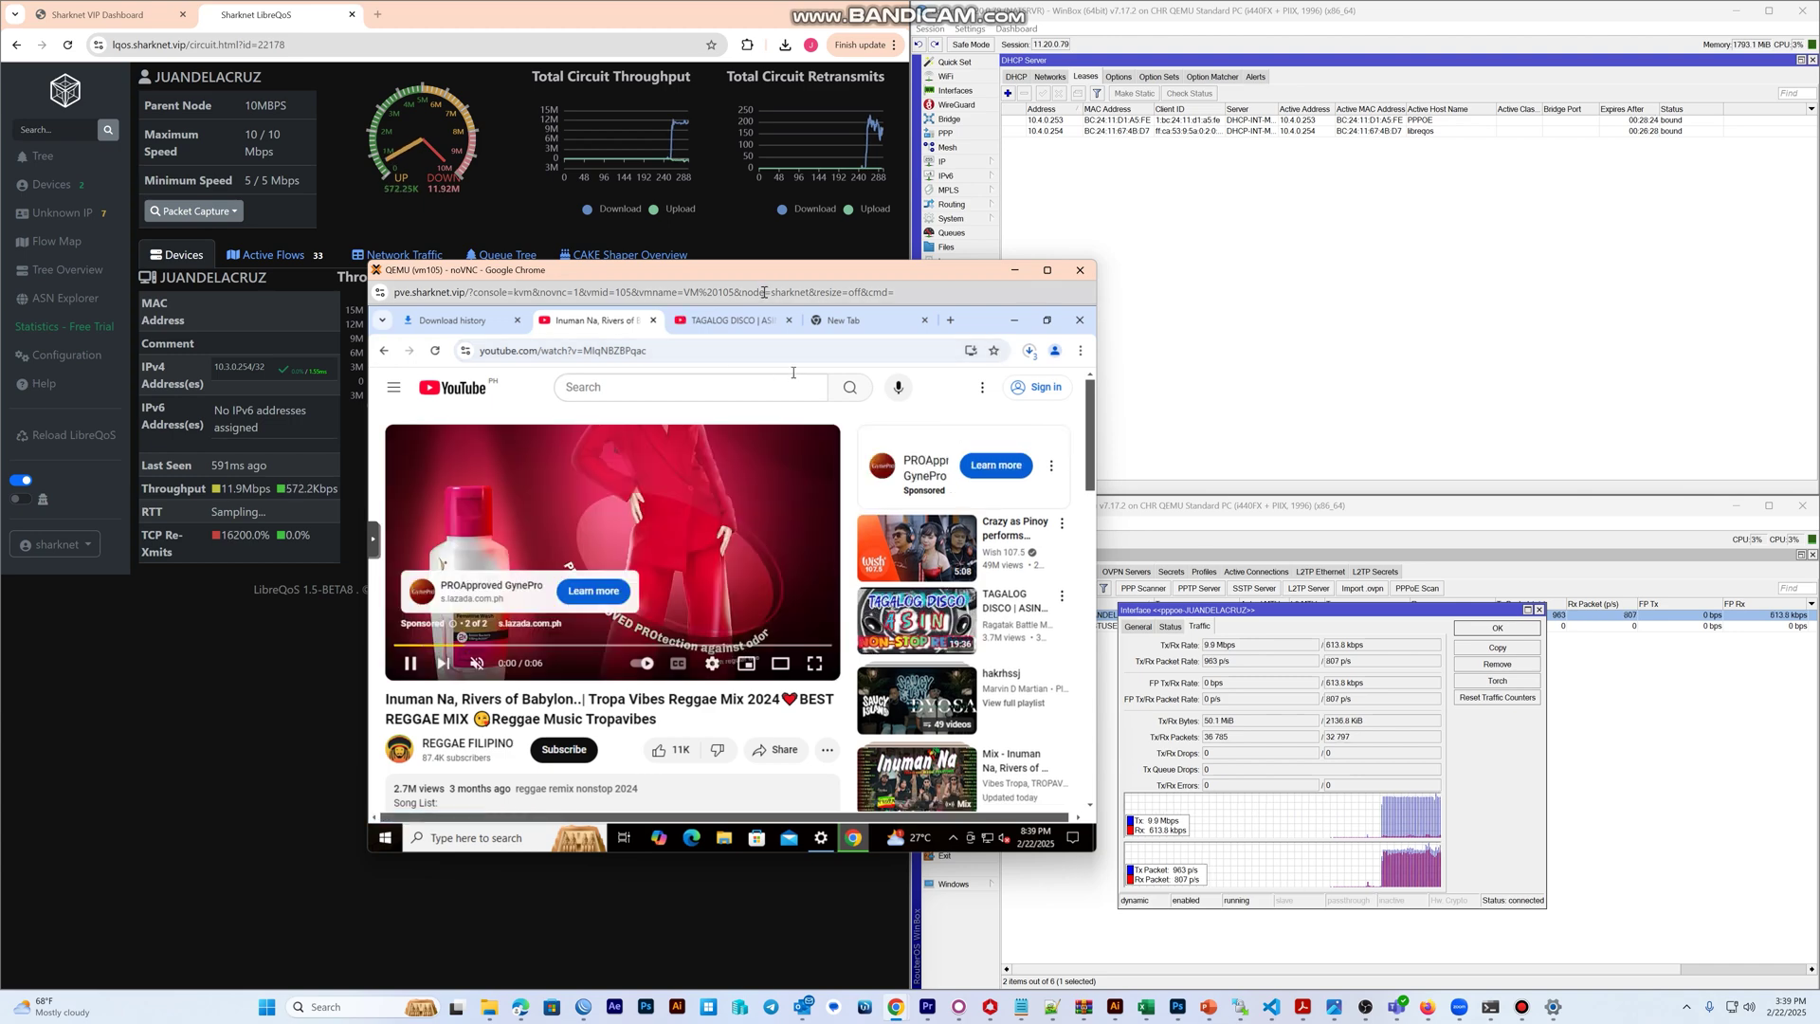
Arrange the vm105 console and the WinBox interface traffic window so the LibreQoS graphs and PPPoE interface list stay visible, with the blank tab active.
drag(788, 270, 590, 360)
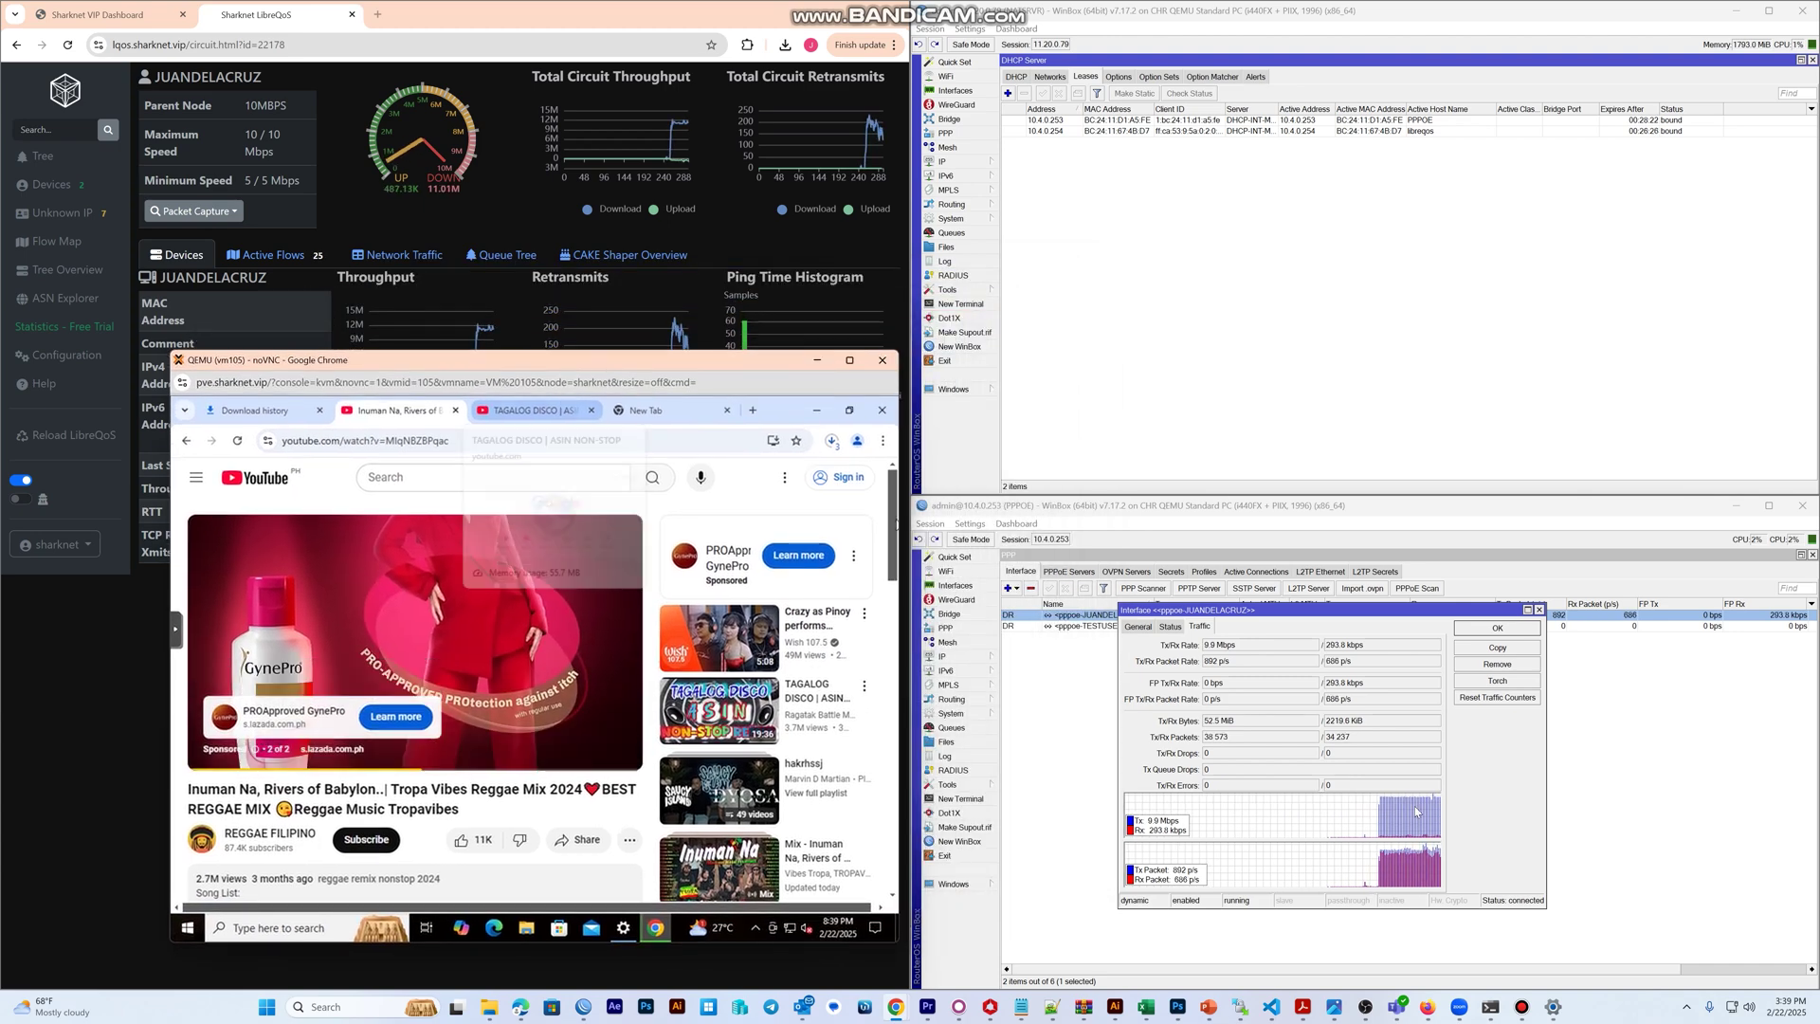
drag(1279, 610, 1196, 629)
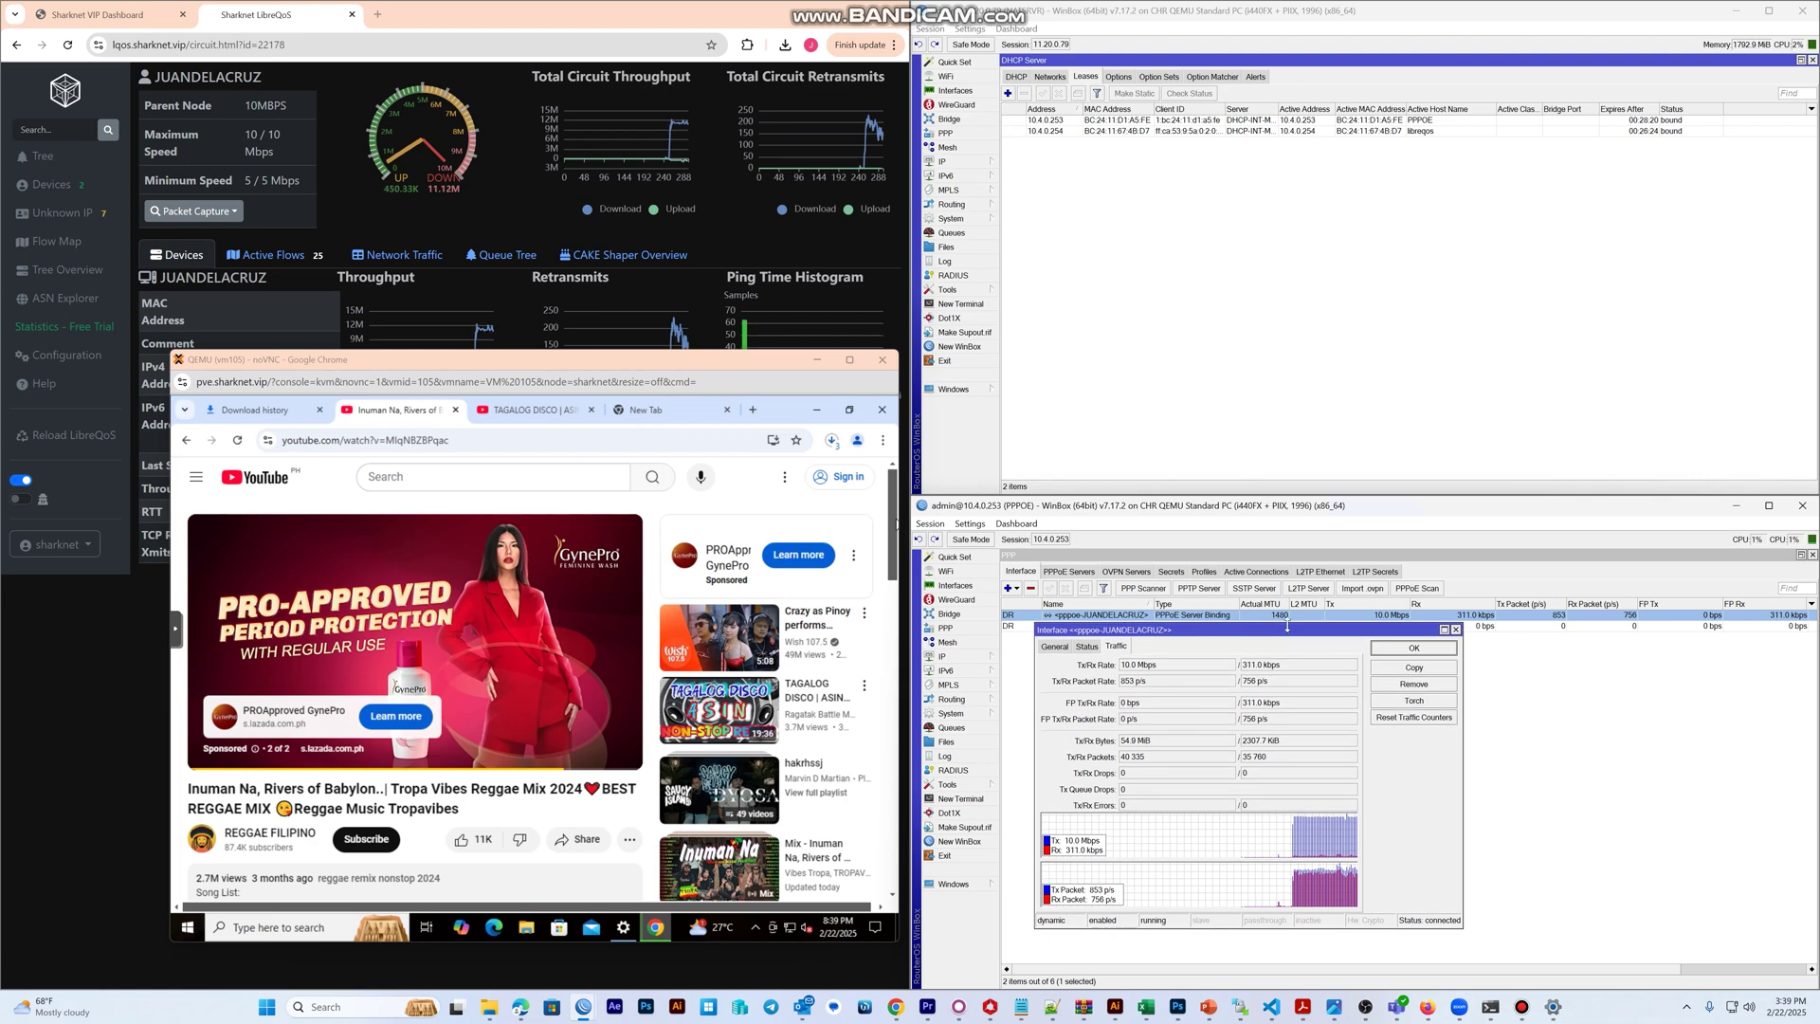
click(691, 411)
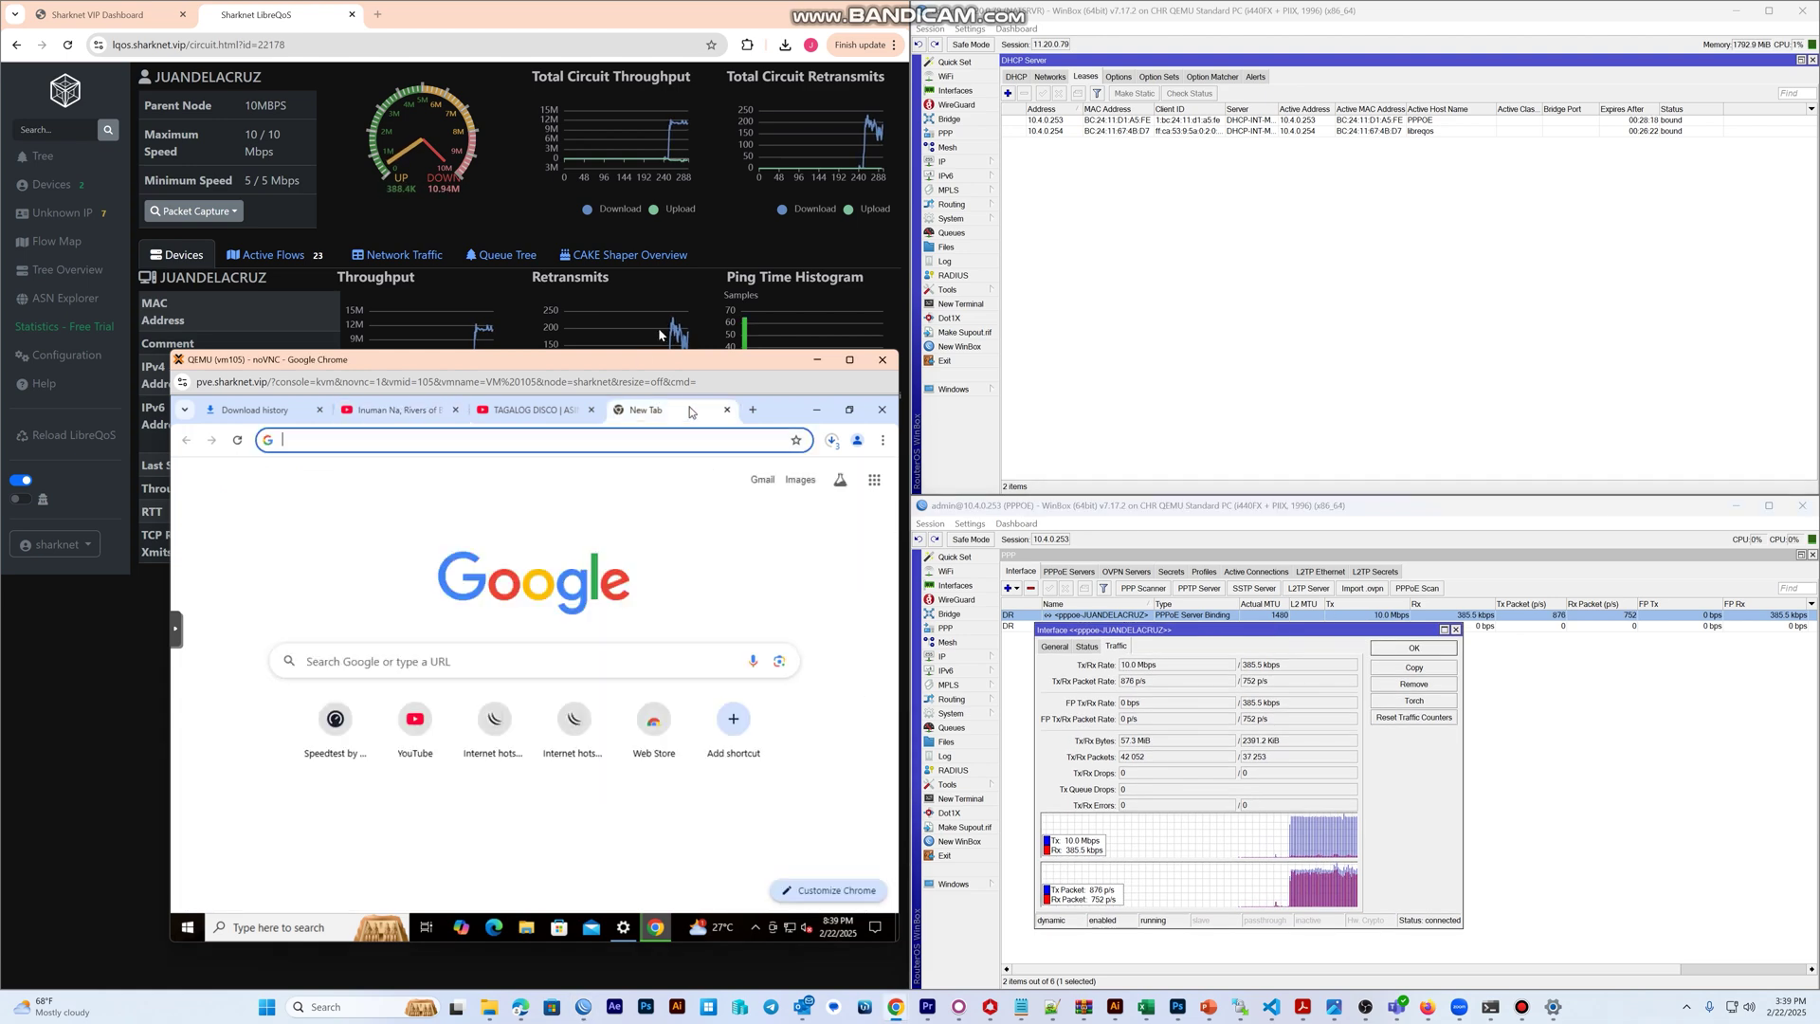
drag(695, 359, 688, 329)
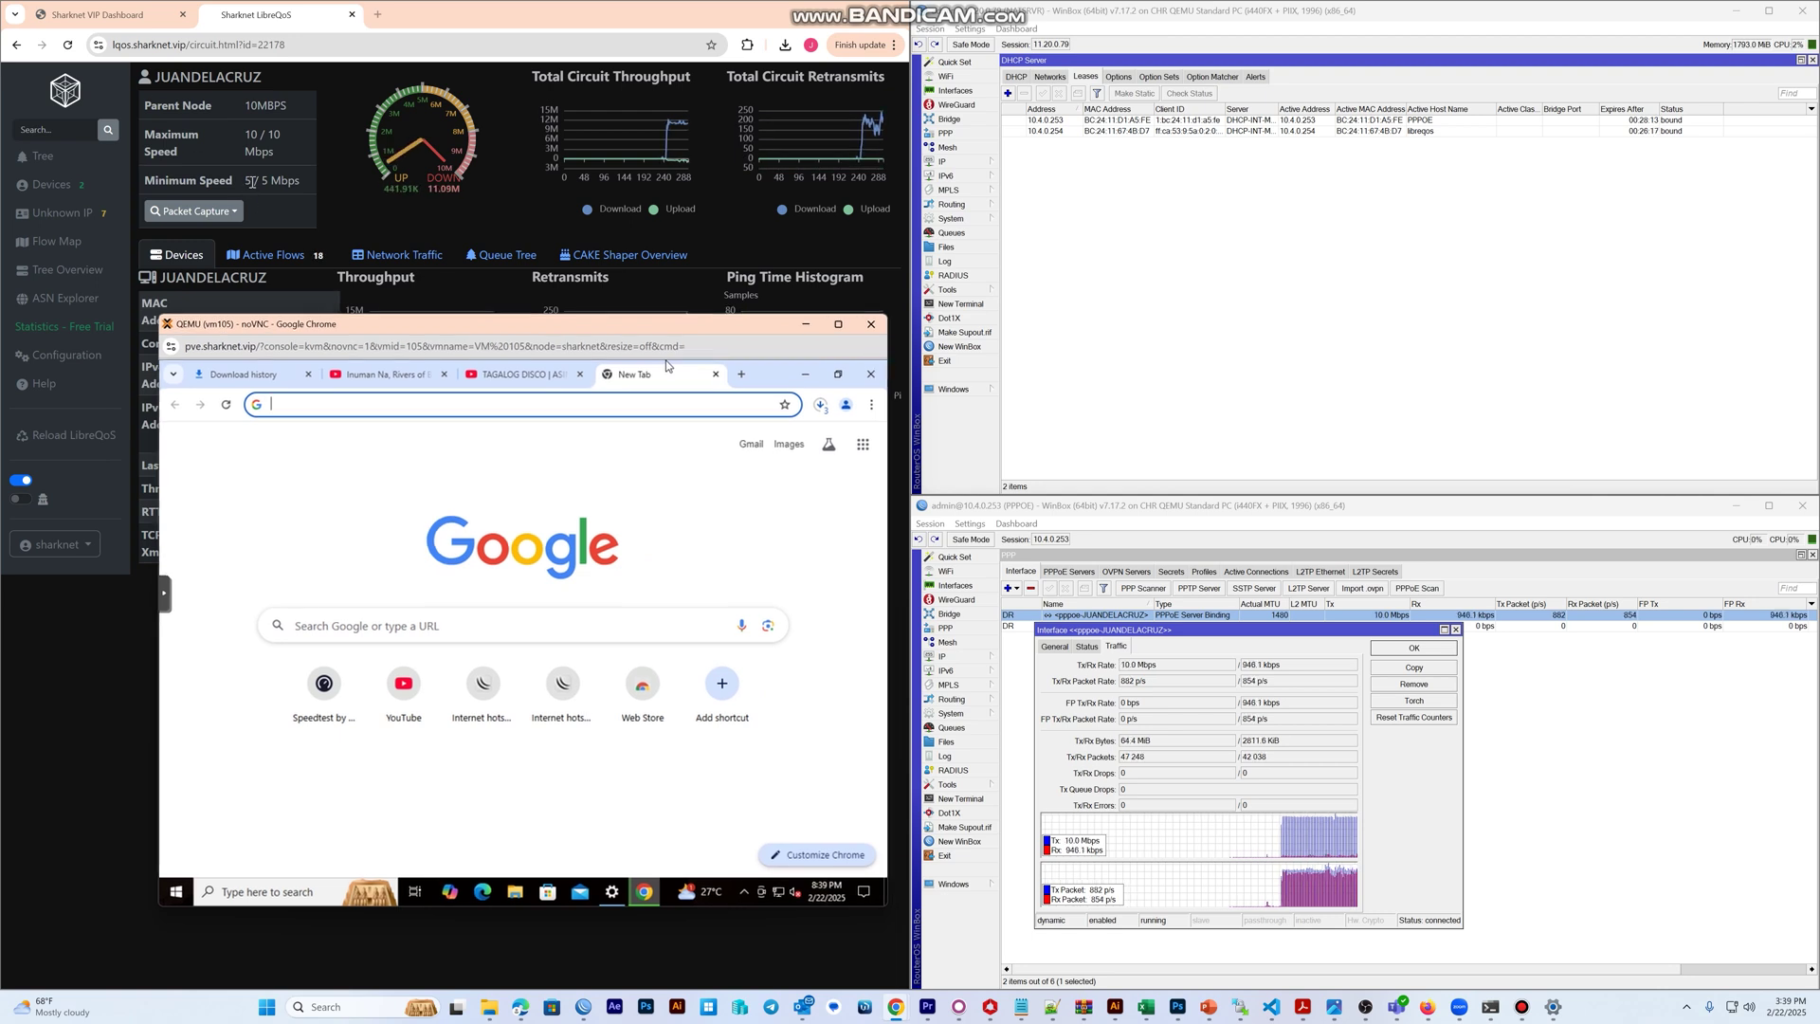
mouse_move(455, 340)
mouse_down()
mouse_move(540, 347)
mouse_move(439, 348)
mouse_up()
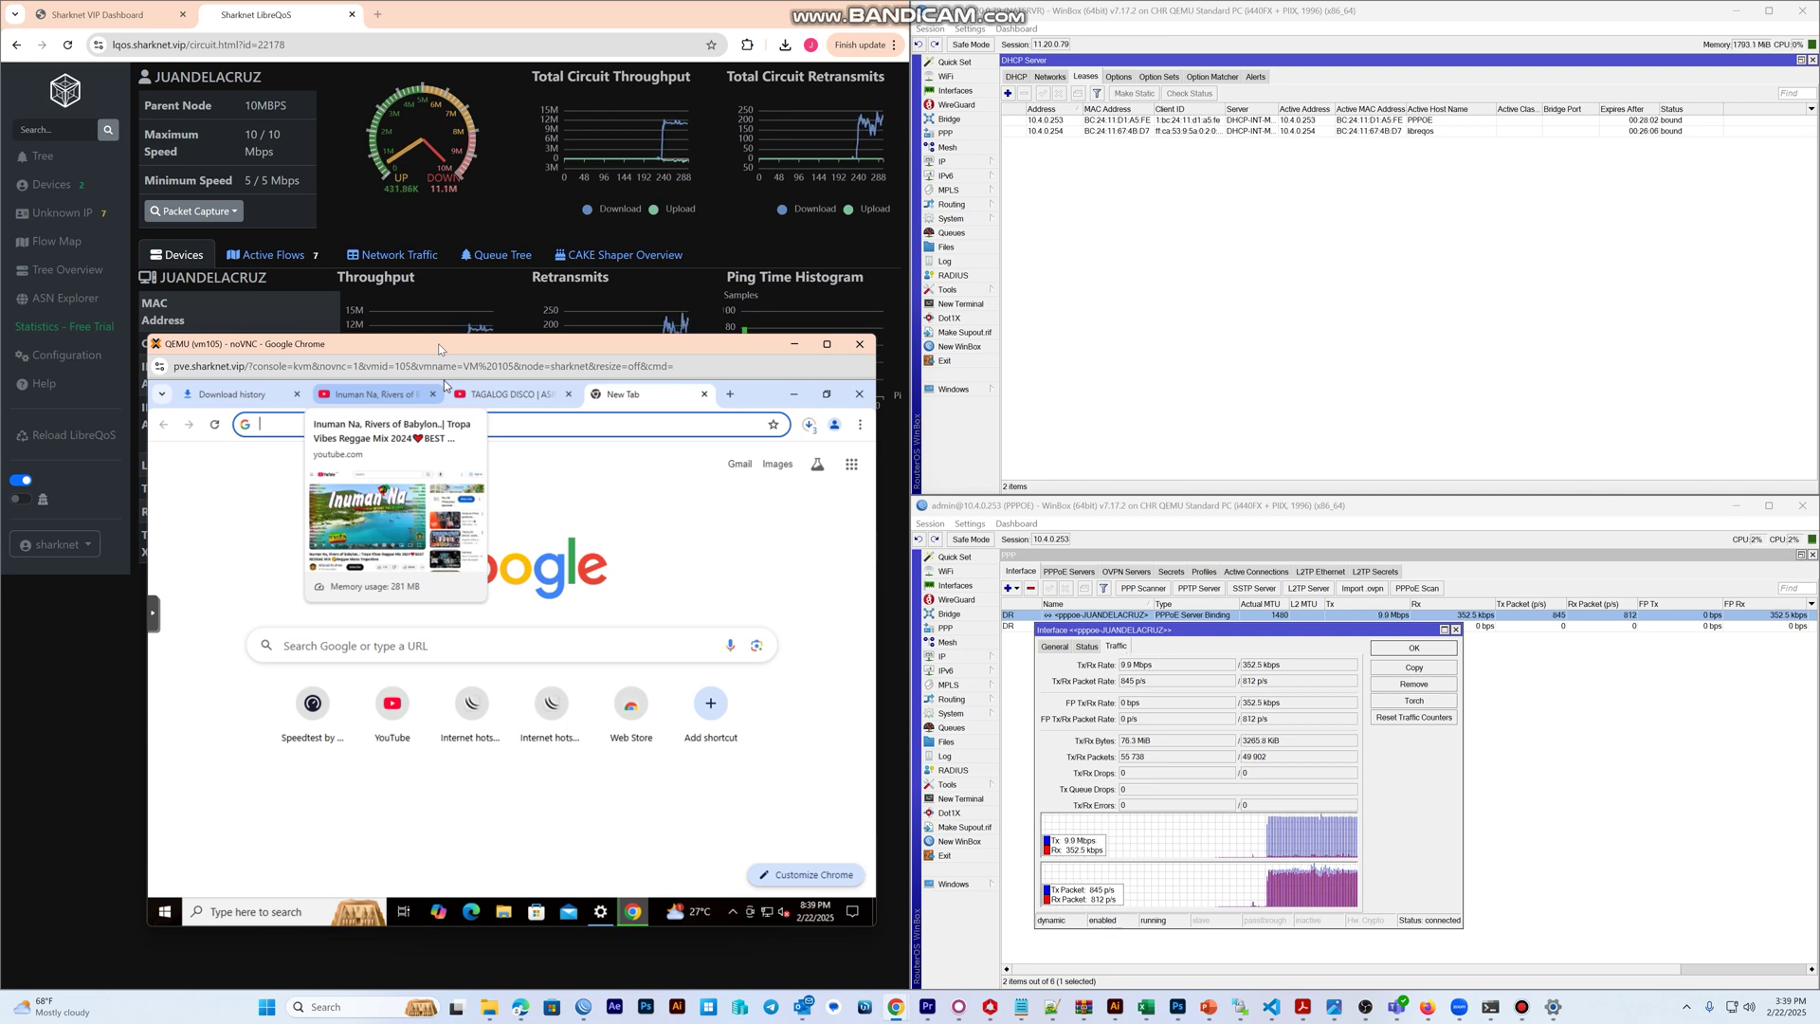
drag(439, 347, 446, 366)
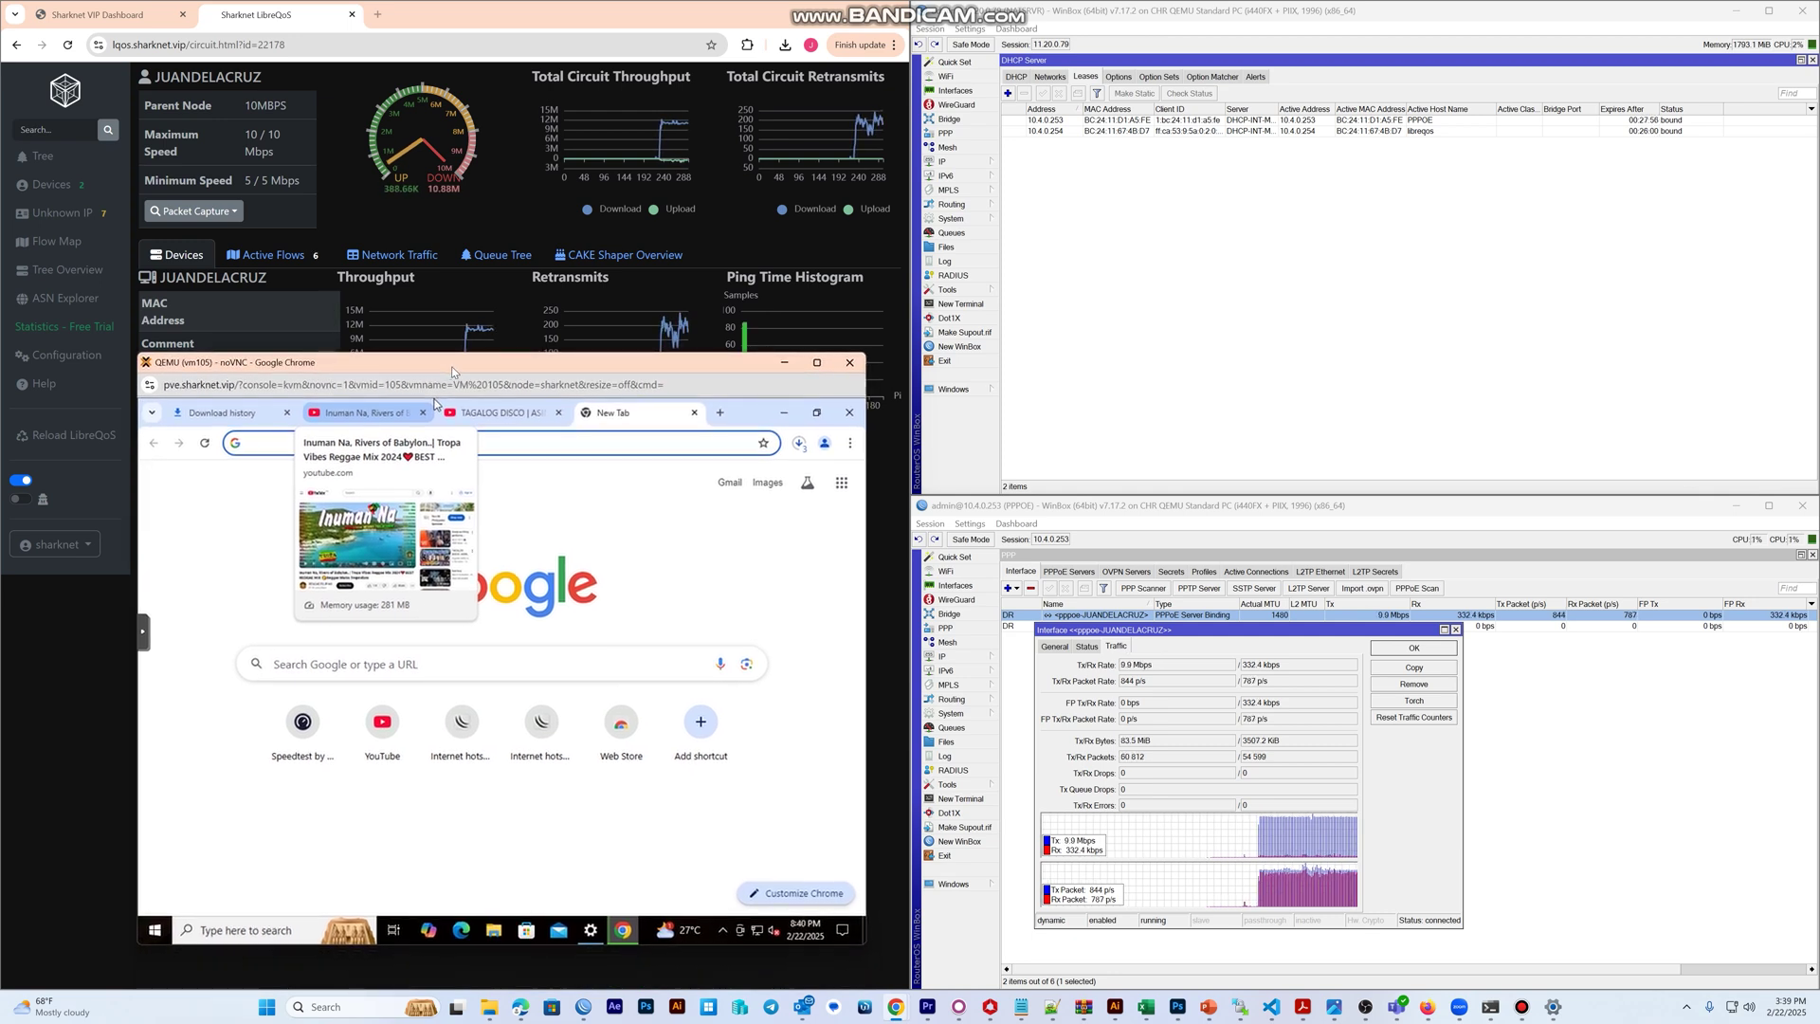
drag(1339, 638, 1335, 654)
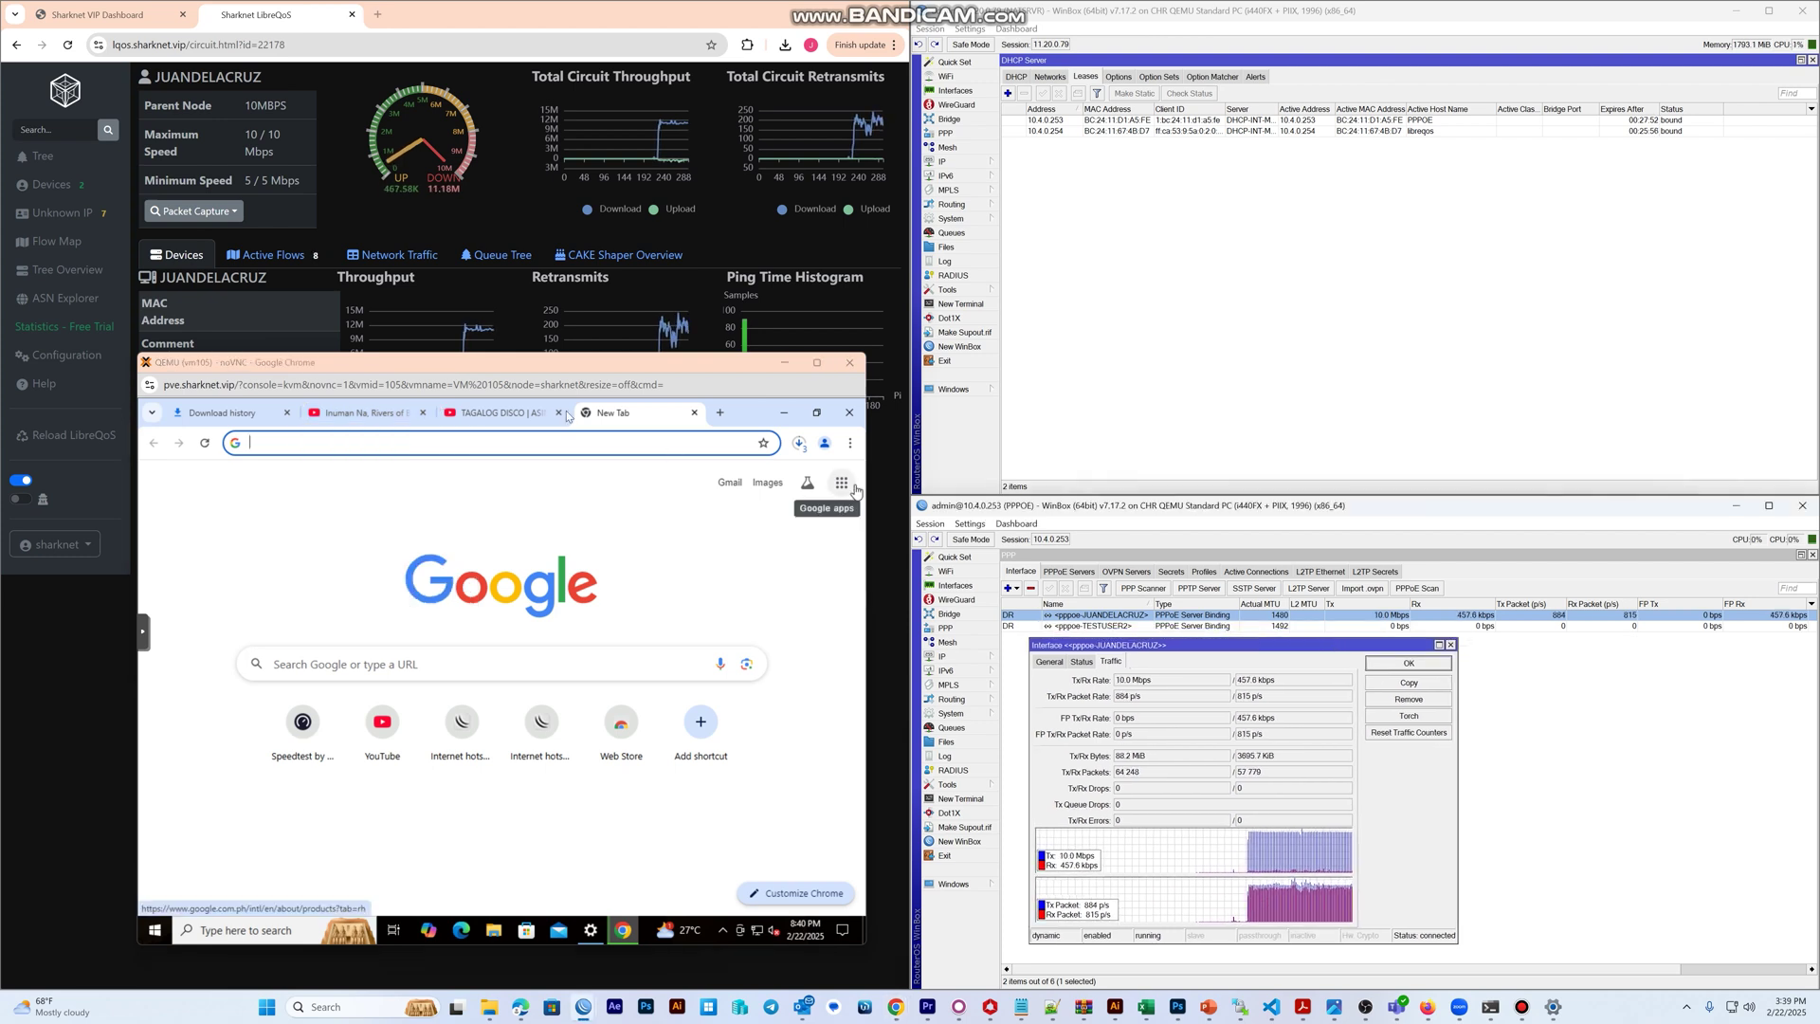
Load speedtest.net in the virtual machine's blank tab and run the speed test, keeping the LibreQoS gauge and WinBox traffic graph in view.
click(517, 442)
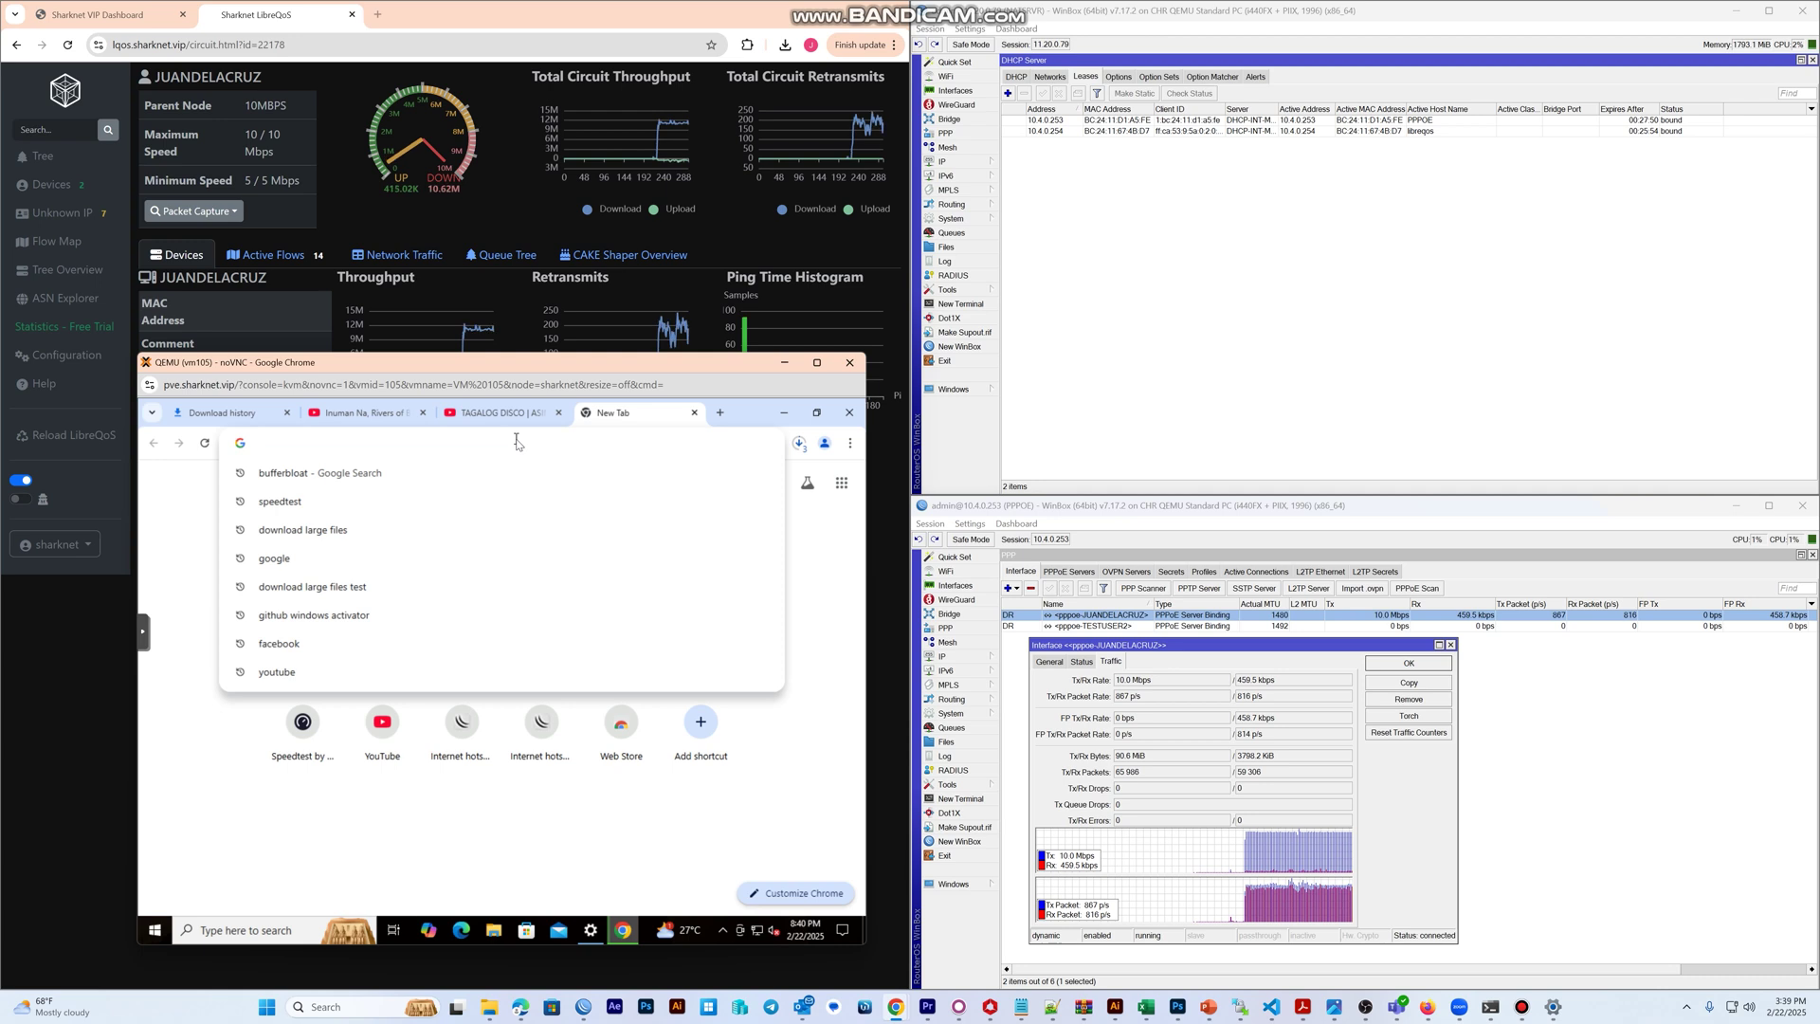
text(speedtest.net)
key(Return)
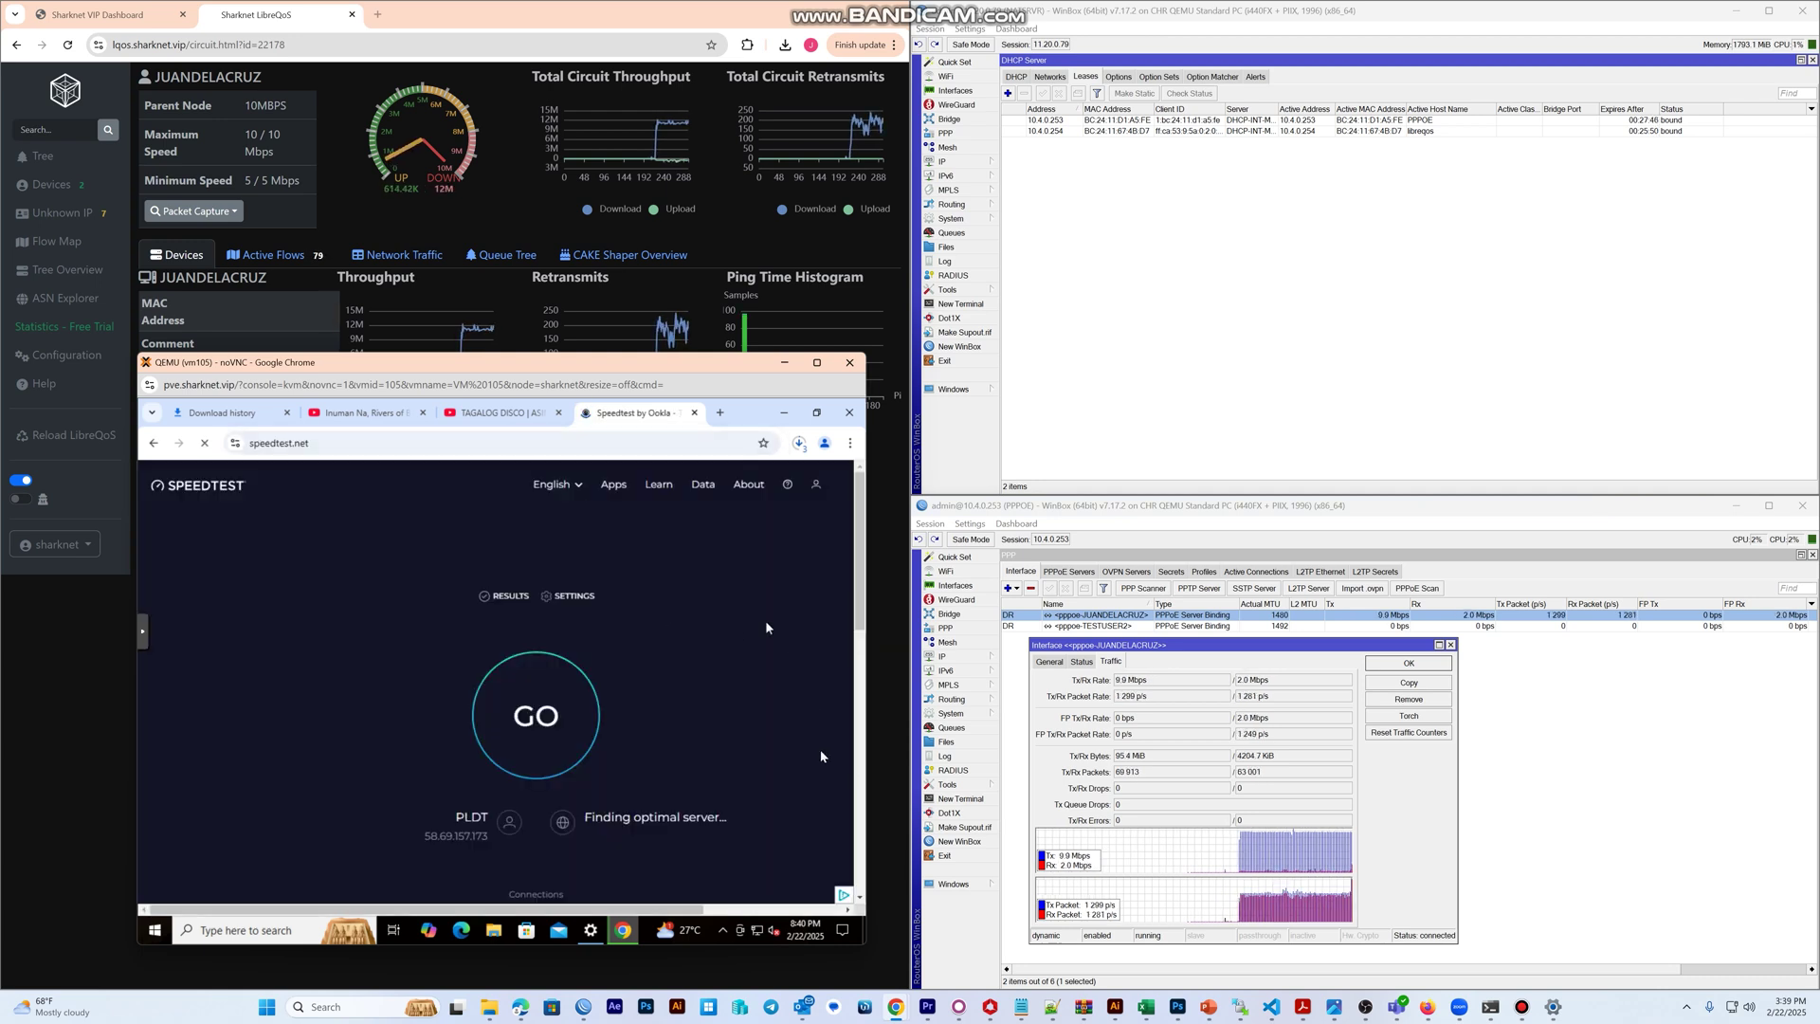
drag(866, 945, 885, 960)
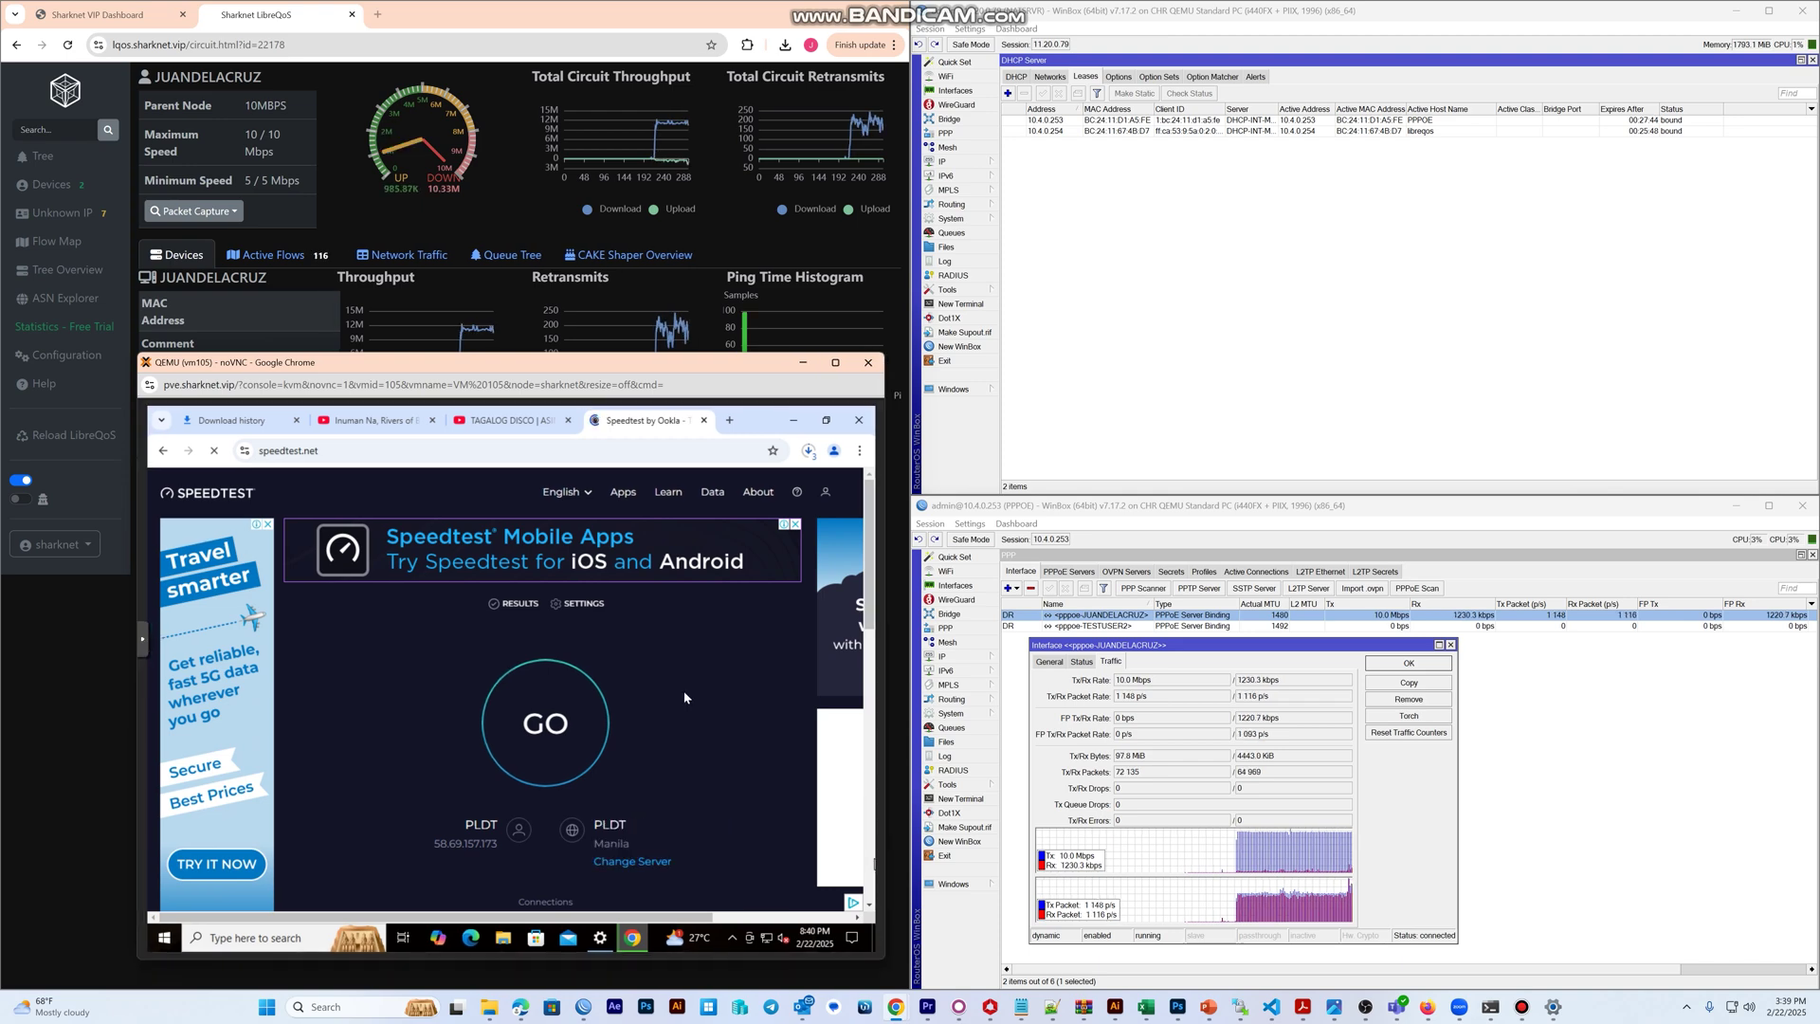
click(559, 725)
drag(691, 370, 693, 284)
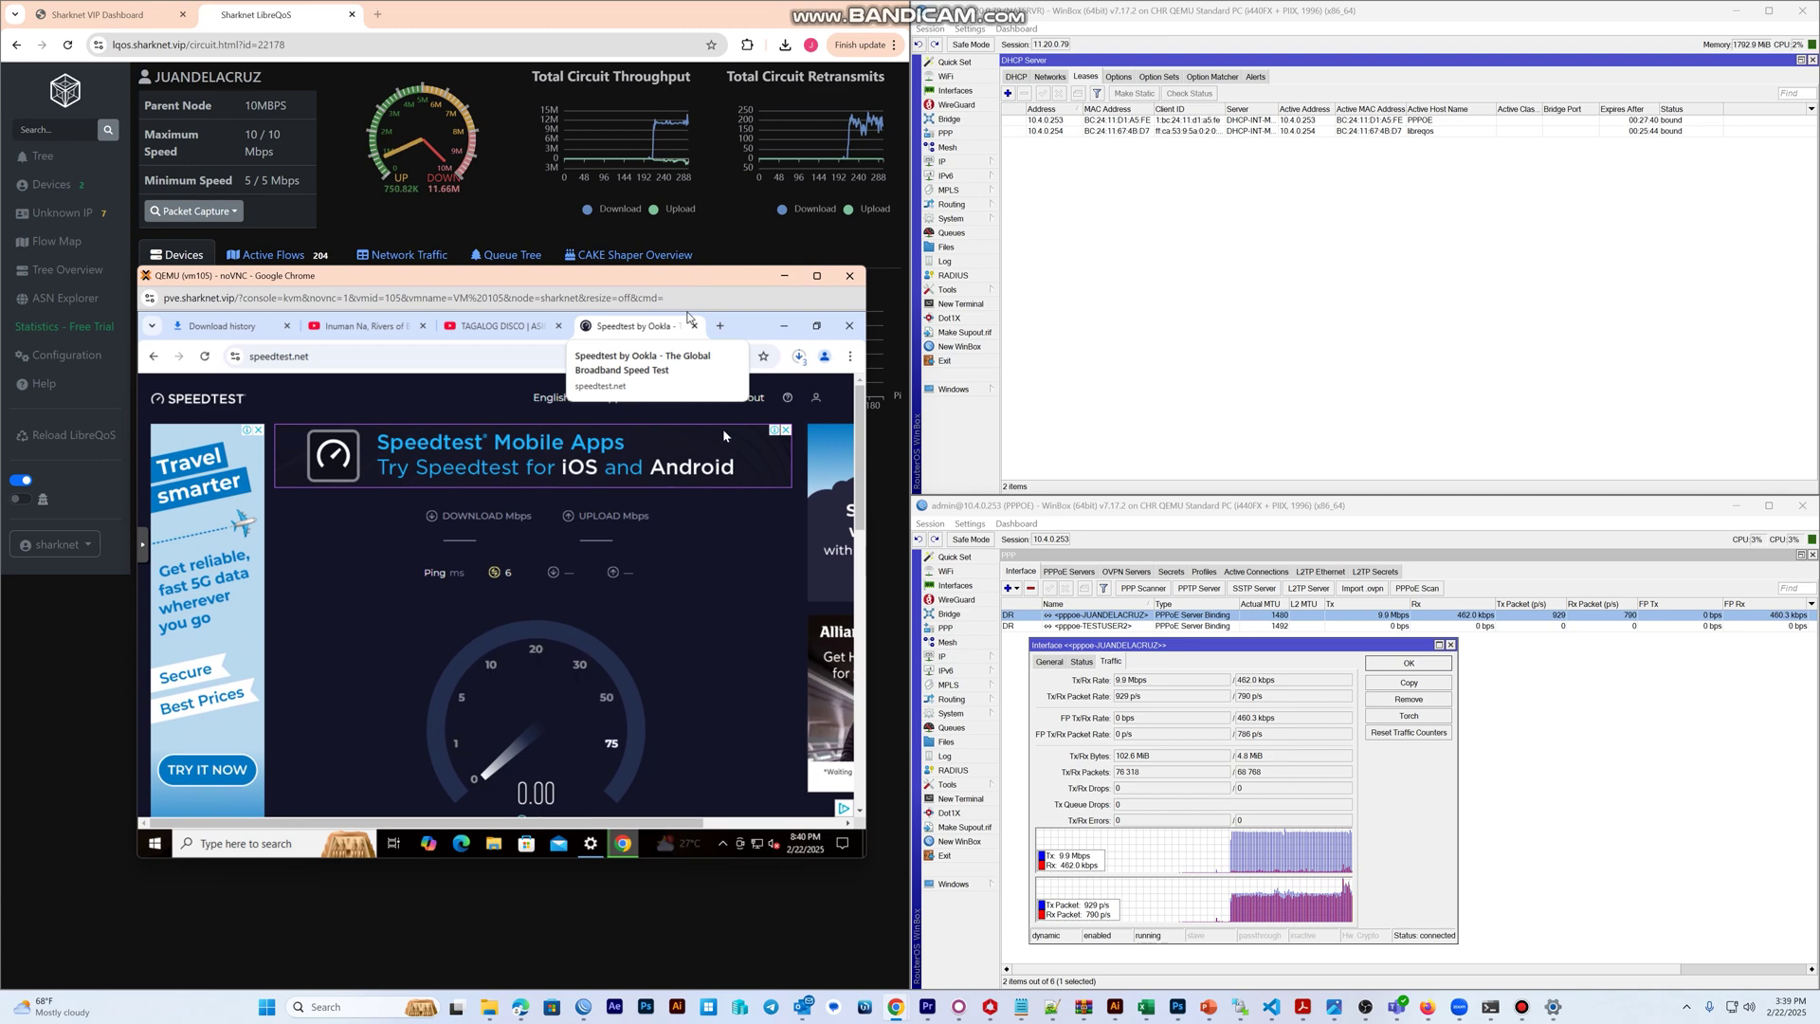
scroll(860, 479, down, 1)
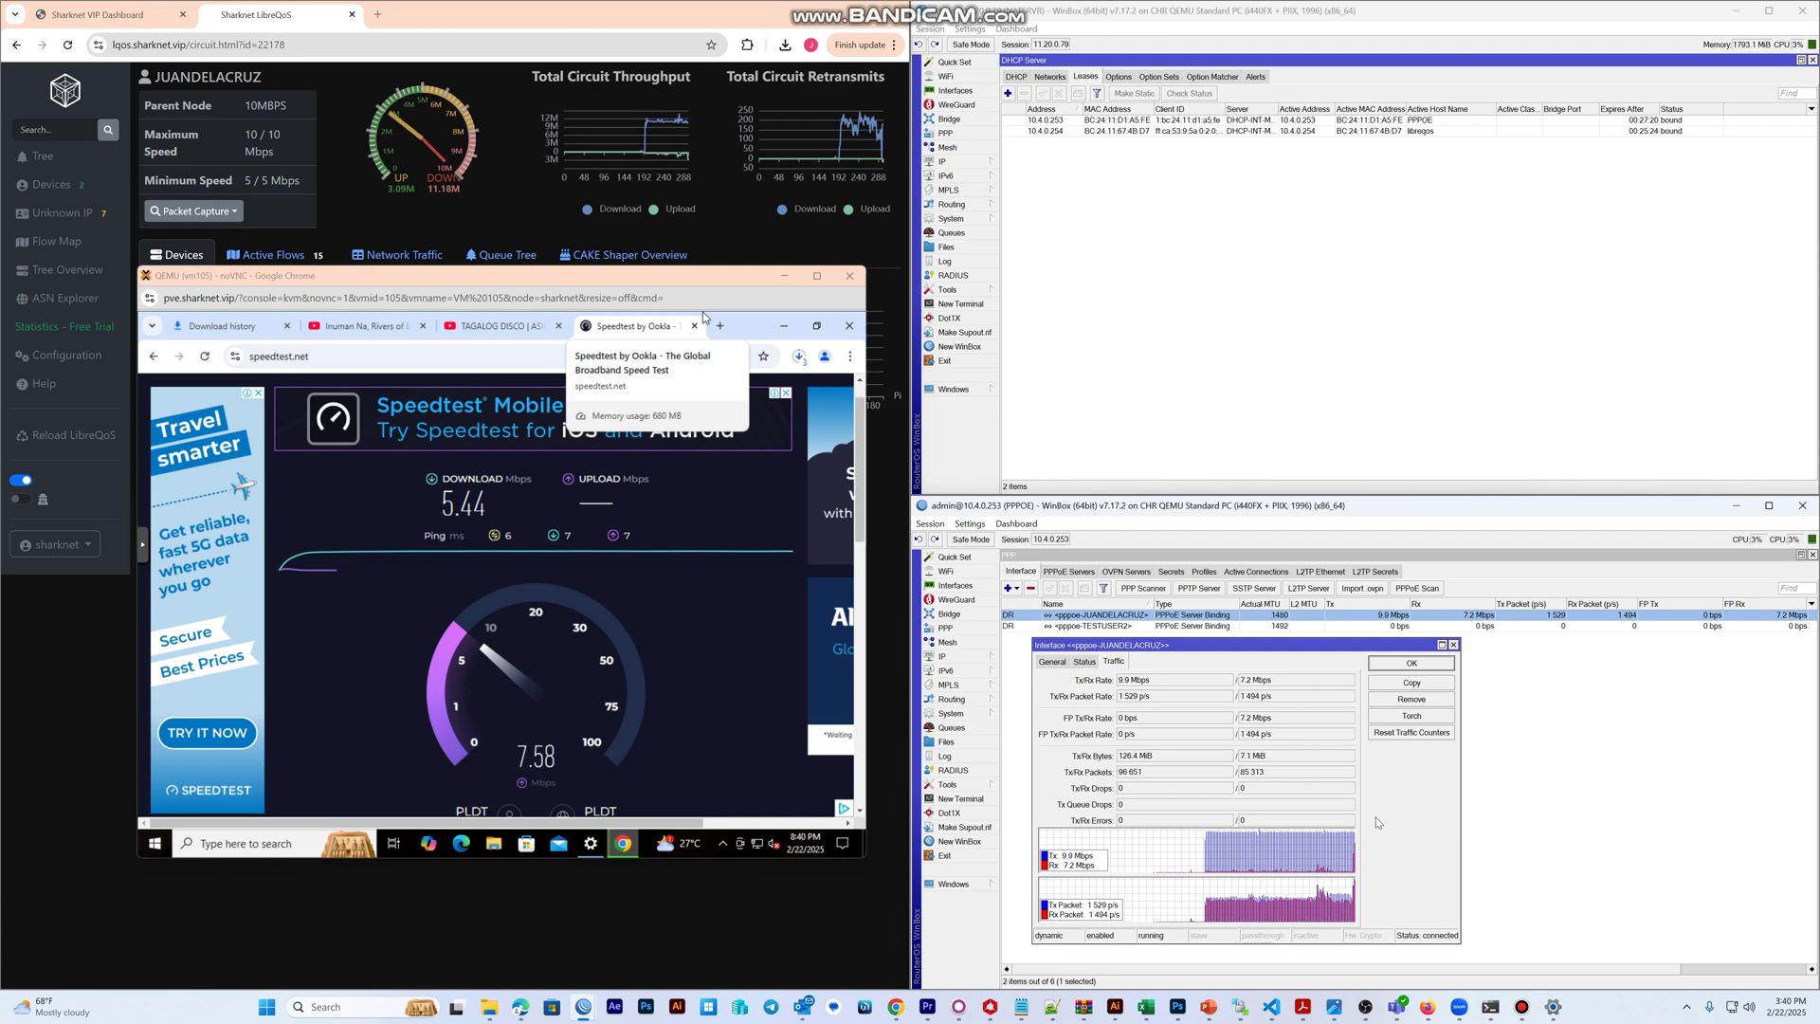
drag(1266, 649, 1309, 646)
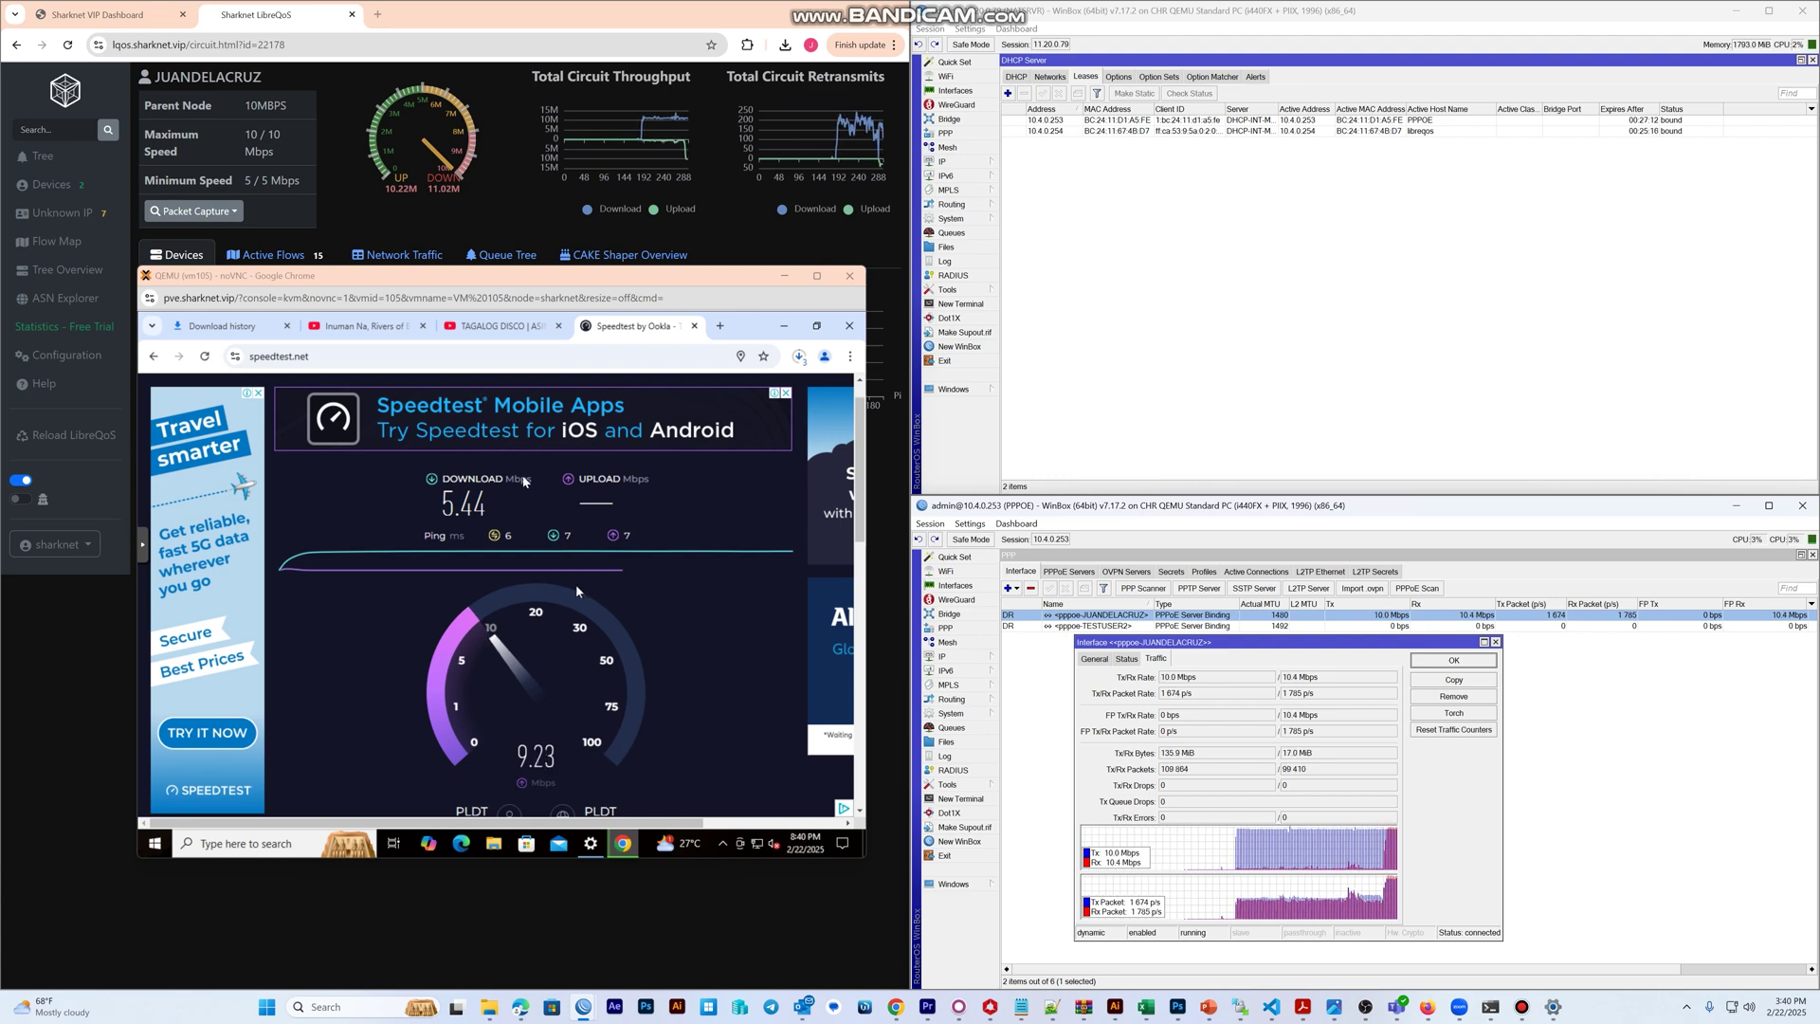
Check playback of both YouTube videos during the speed test and start the suggested "Crazy as Pinoy" video in the reggae mix tab.
click(488, 327)
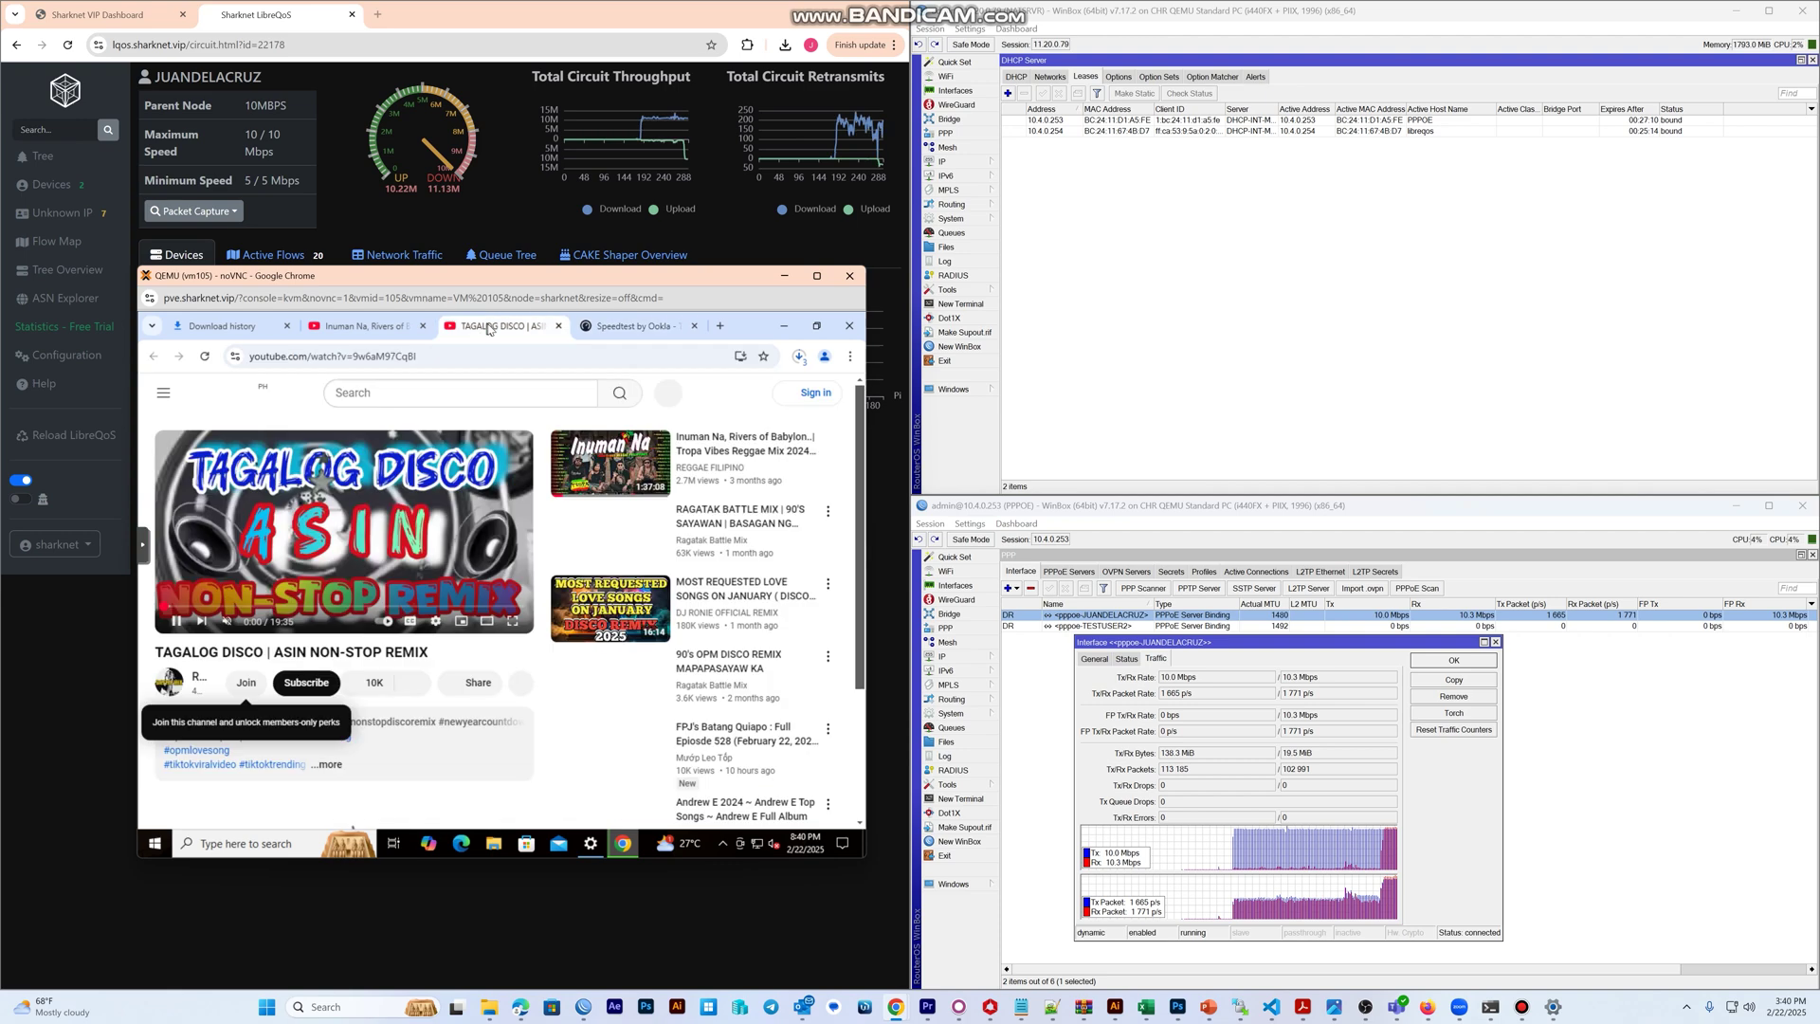
click(368, 327)
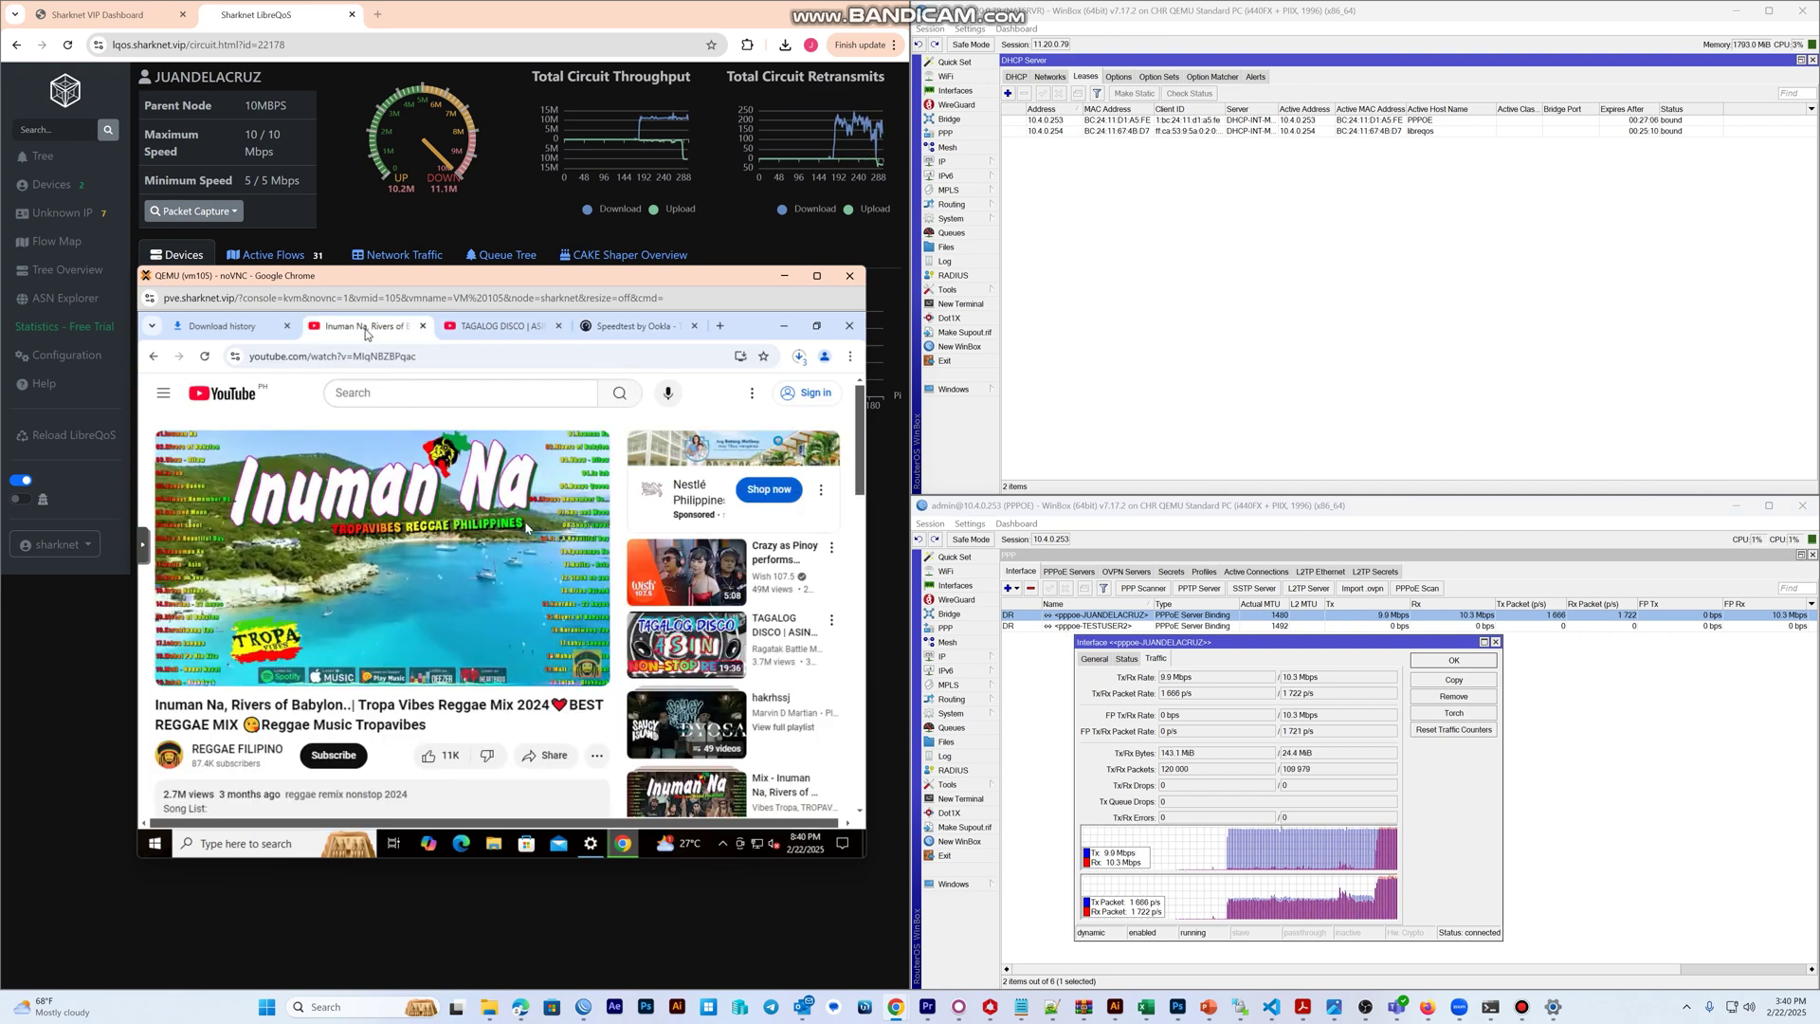
click(732, 584)
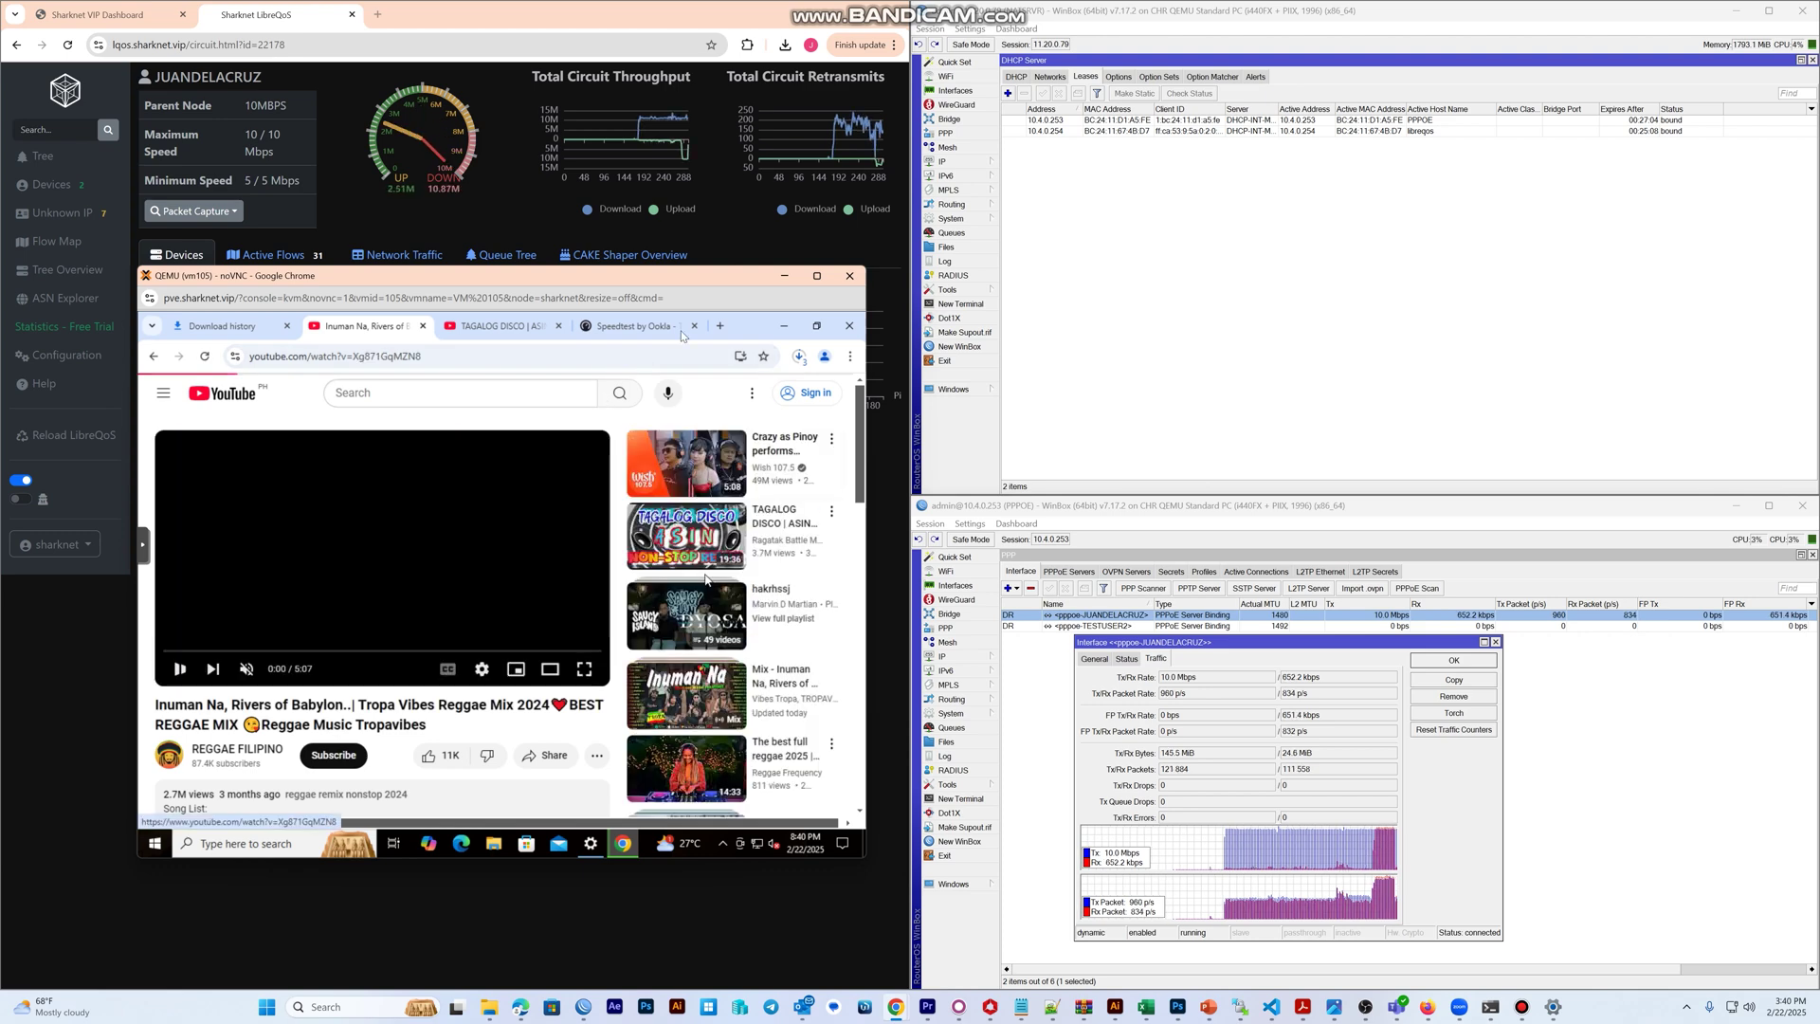
Search Google for "bufferfloat test" in a new tab of the virtual machine's browser.
click(722, 327)
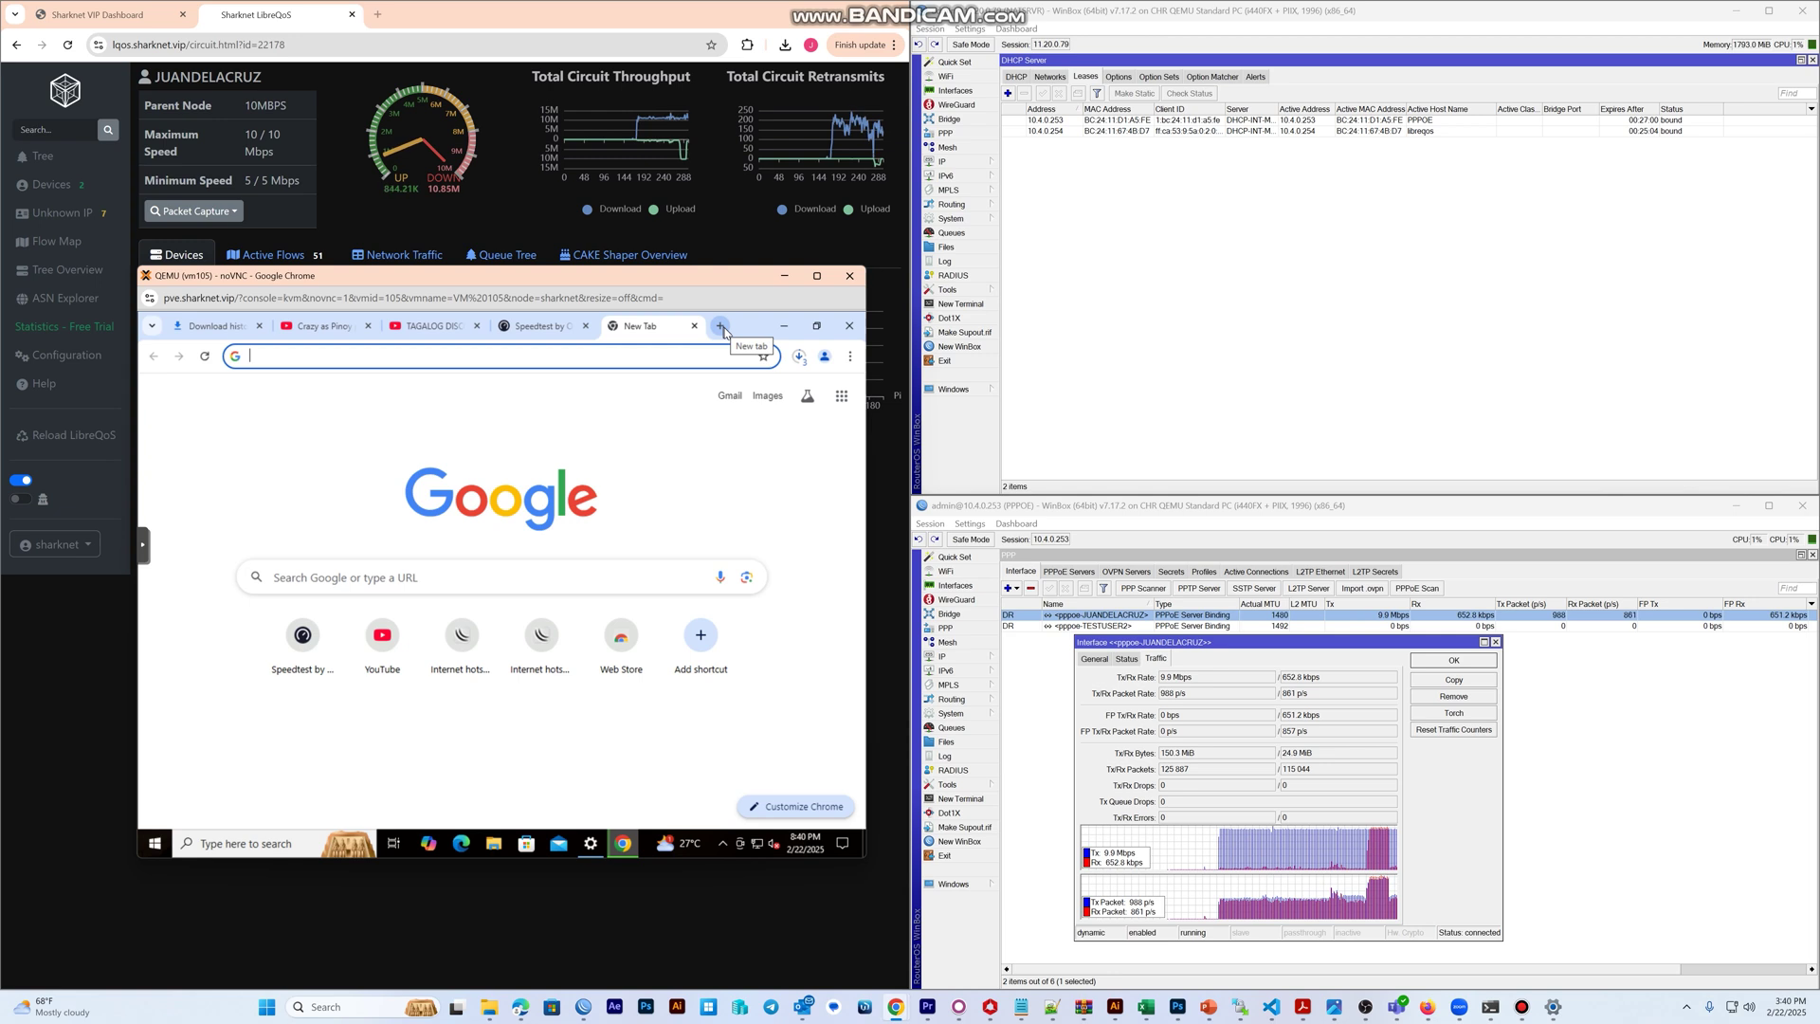
text(sbuf)
key(BackSpace)
key(BackSpace)
key(BackSpace)
key(BackSpace)
text(buff)
key(Return)
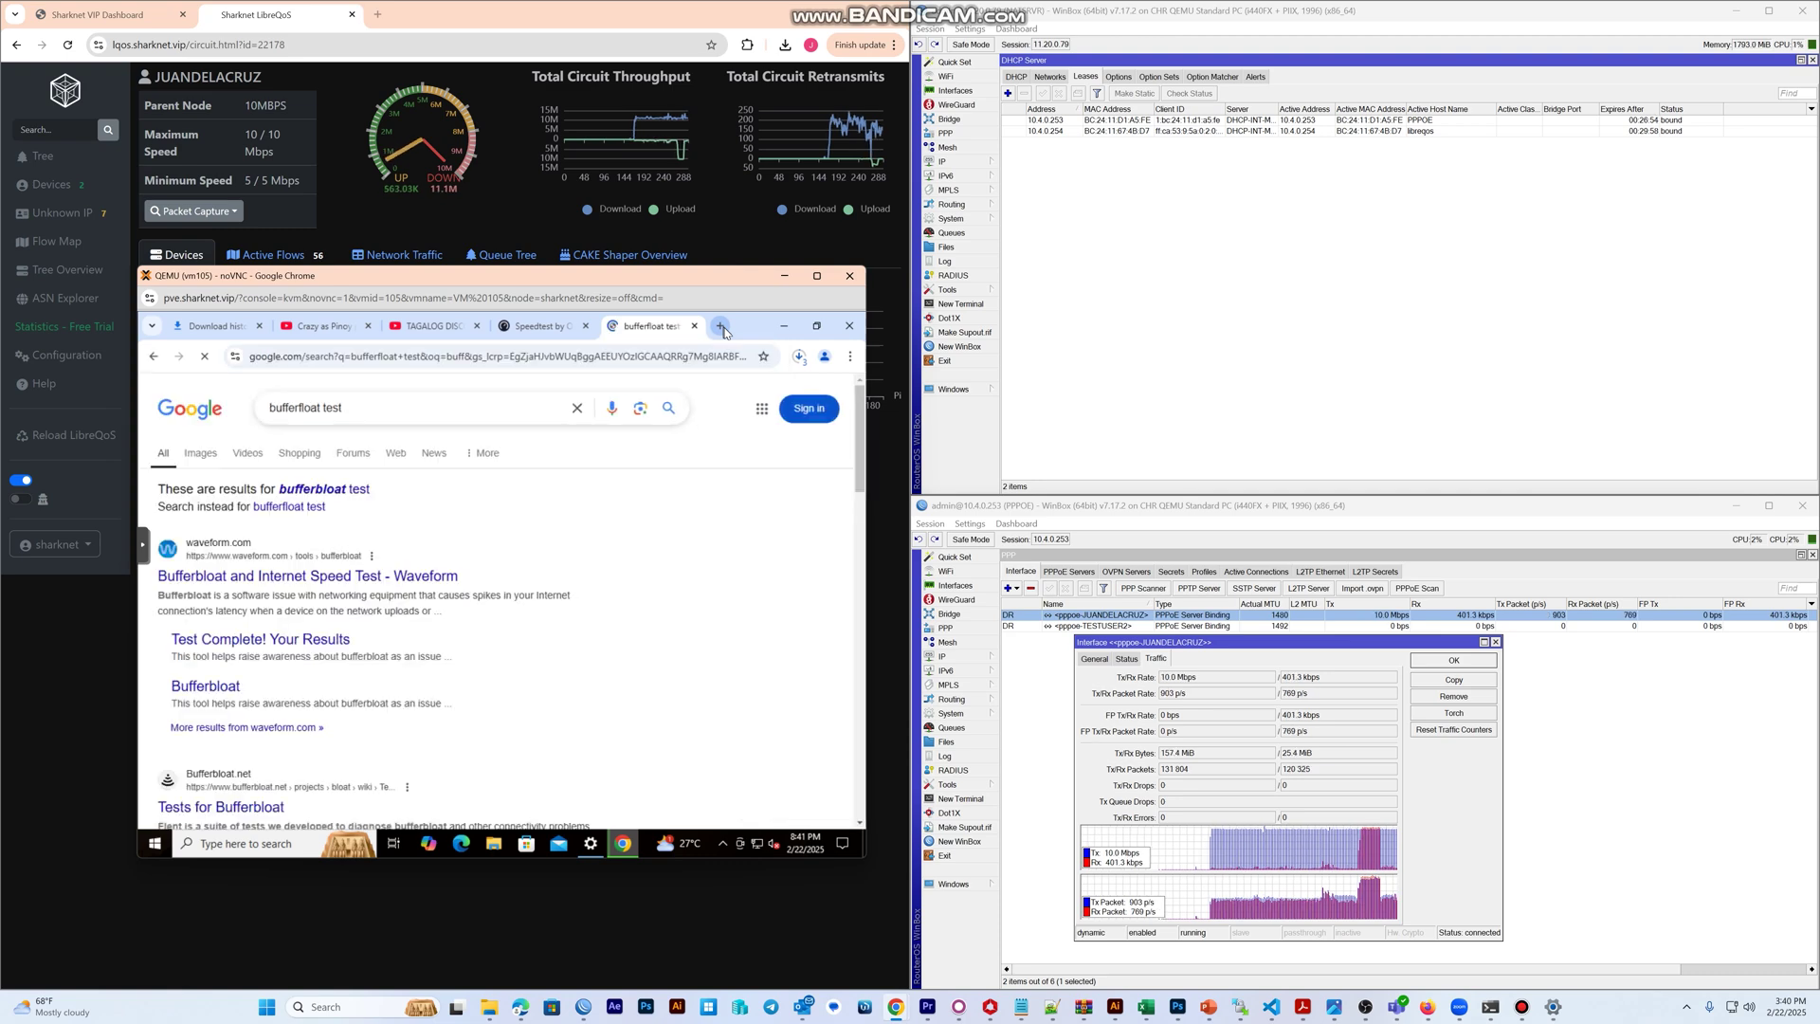
Open Waveform's Bufferbloat and Internet Speed Test from the search results and start the test, keeping its latency and speed readings in view.
click(376, 578)
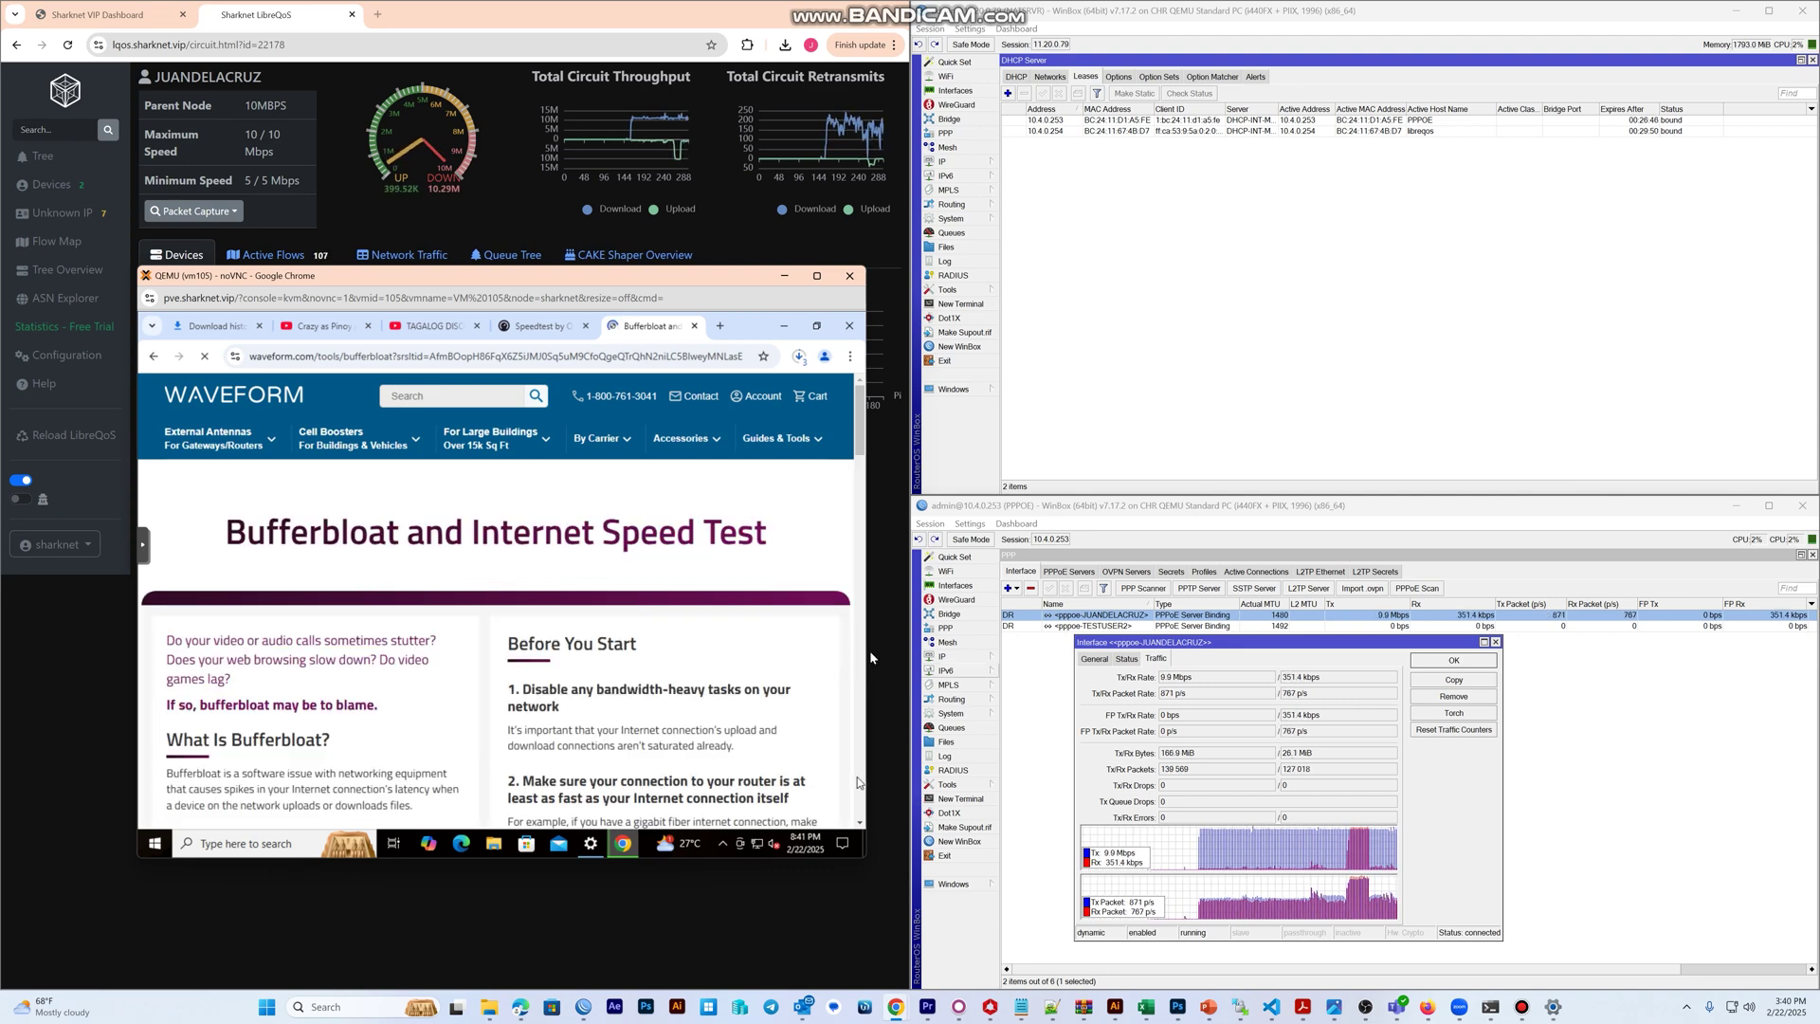
scroll(686, 565, down, 3)
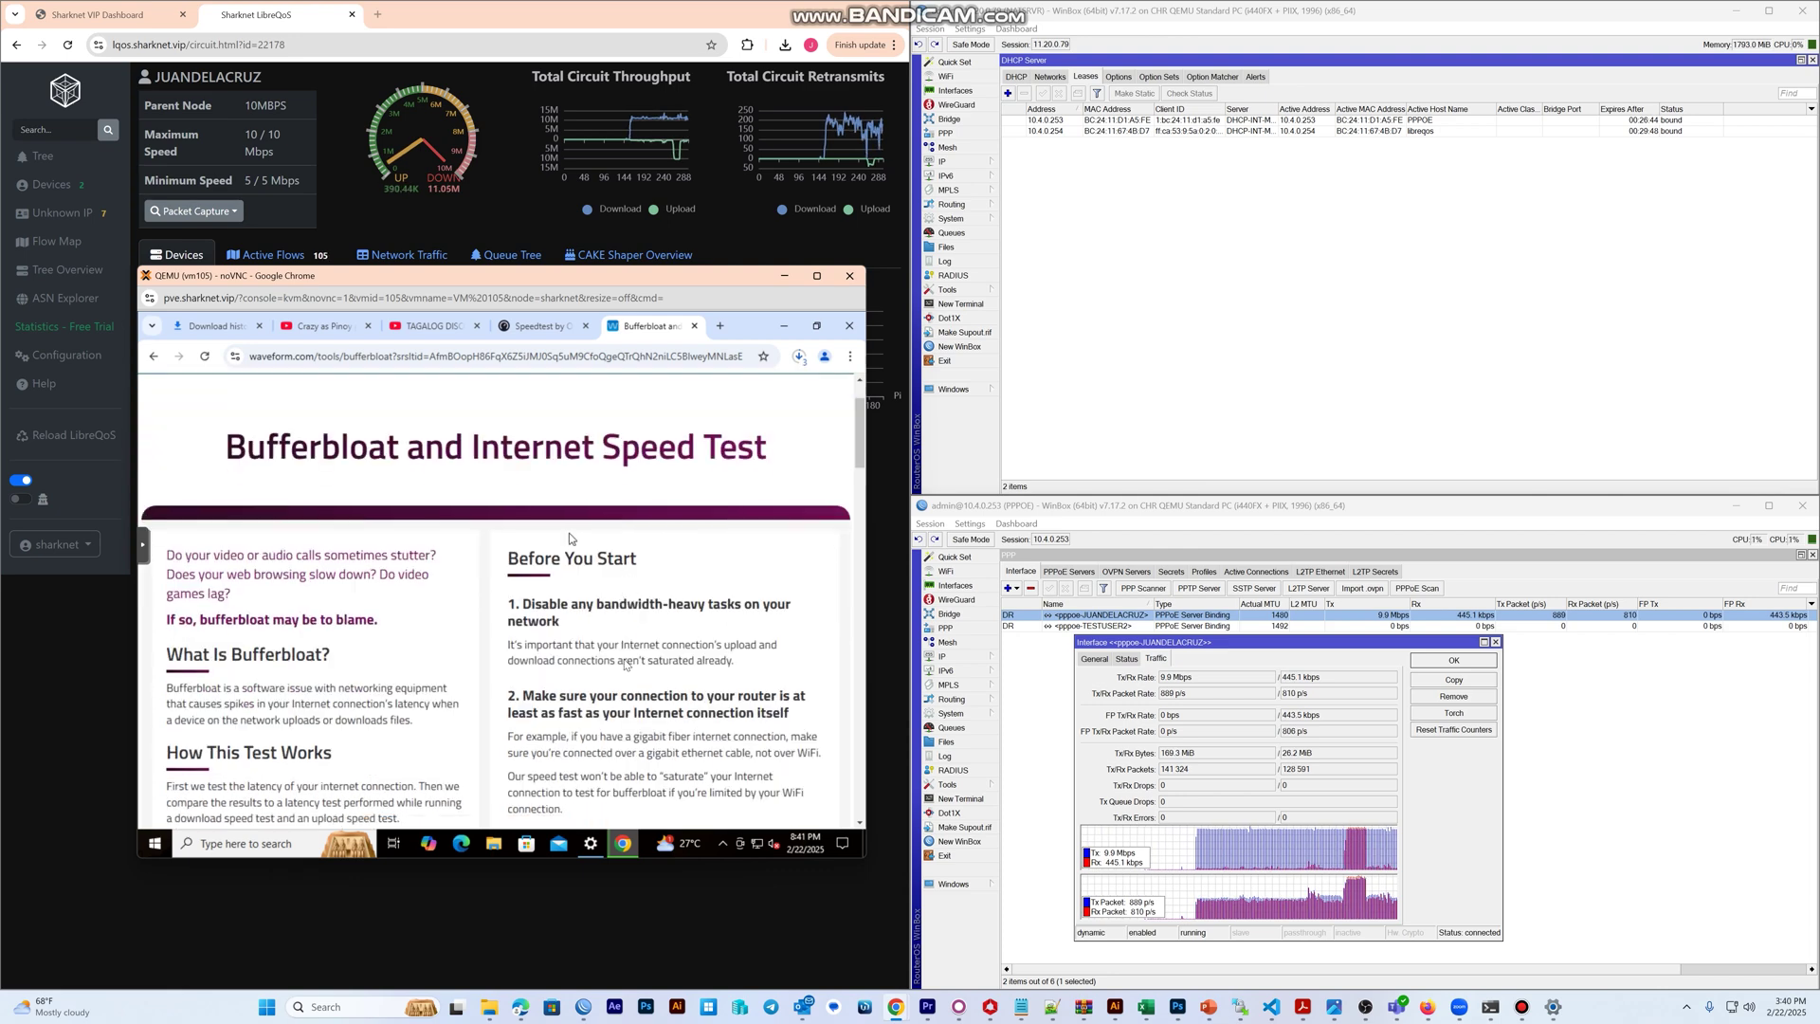
click(533, 701)
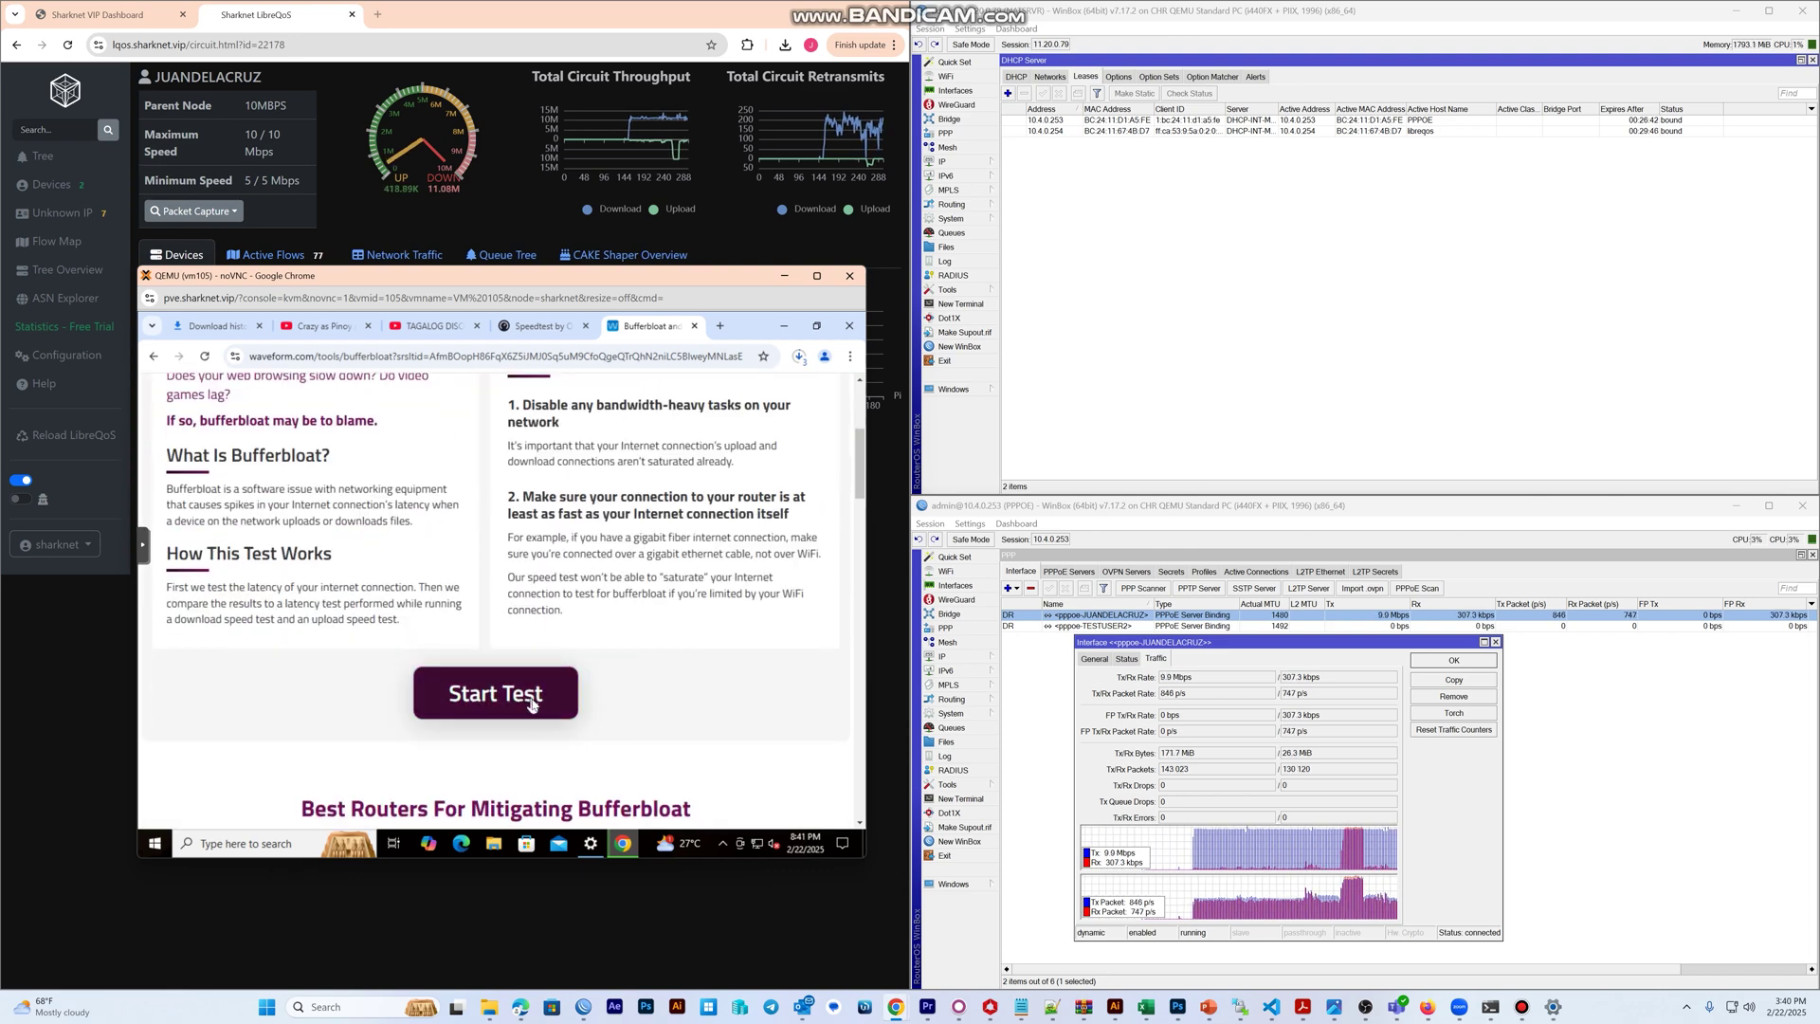
drag(856, 471, 857, 445)
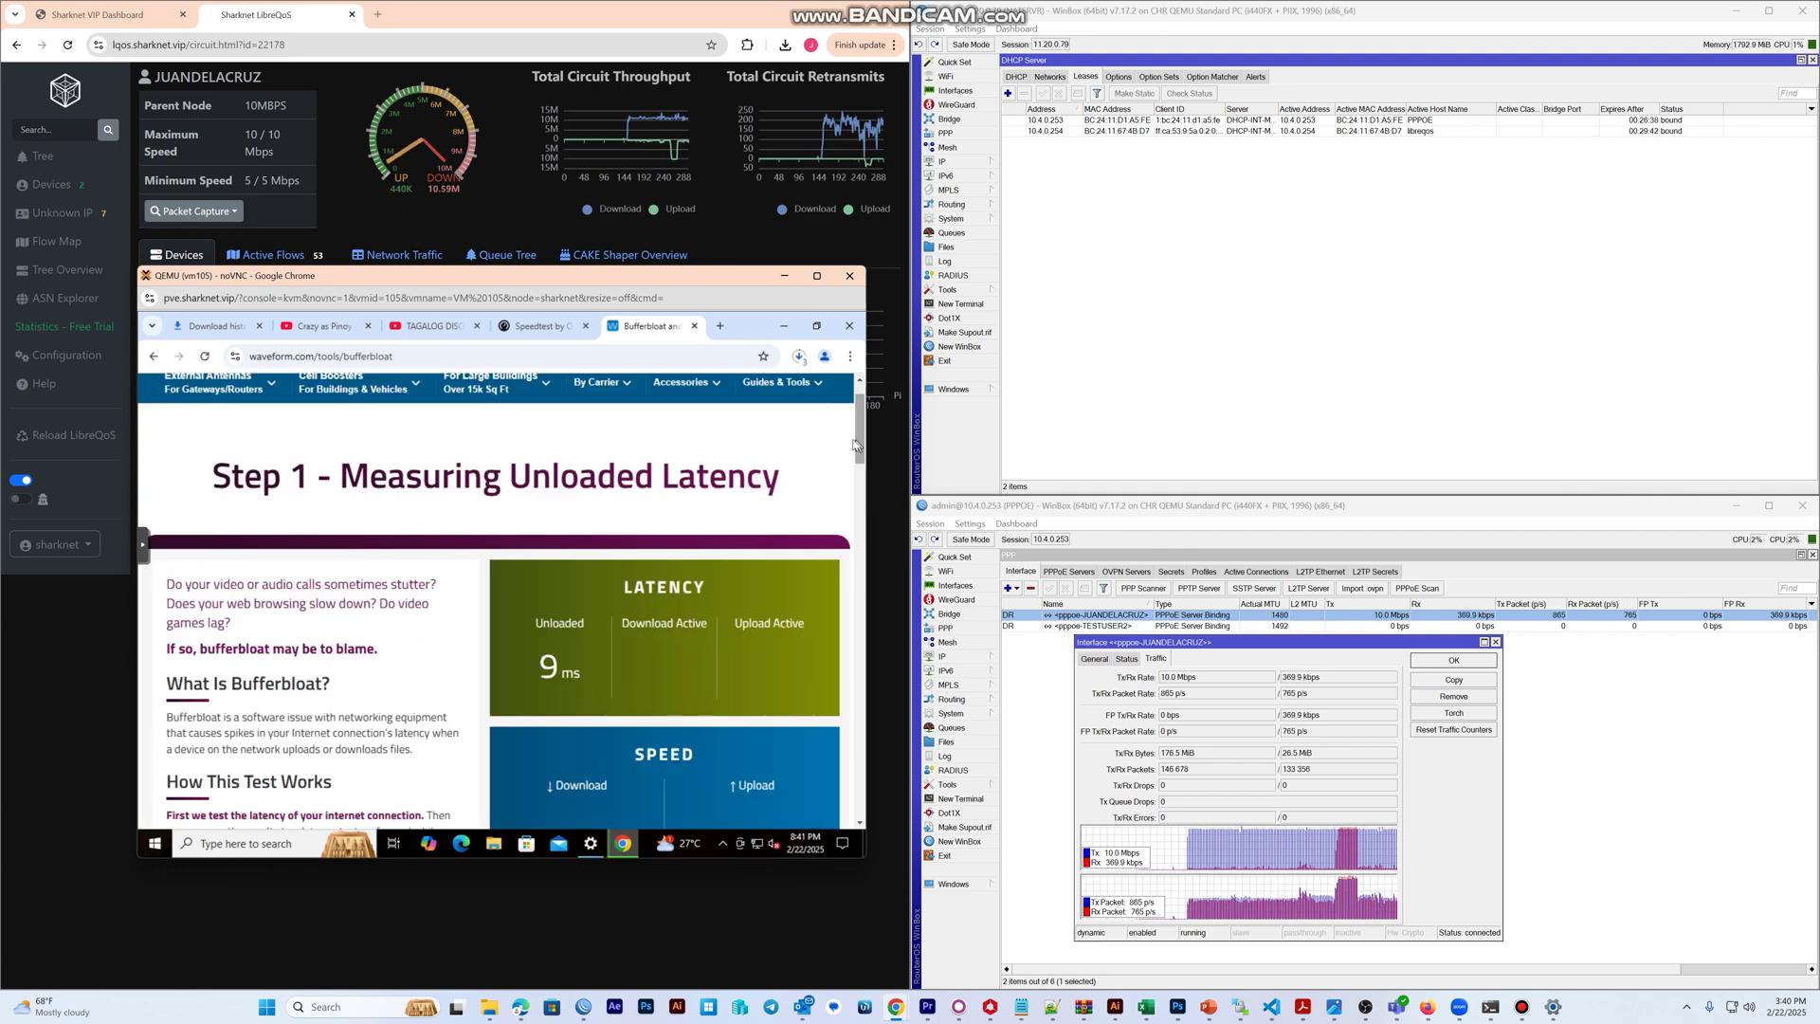
scroll(853, 444, down, 2)
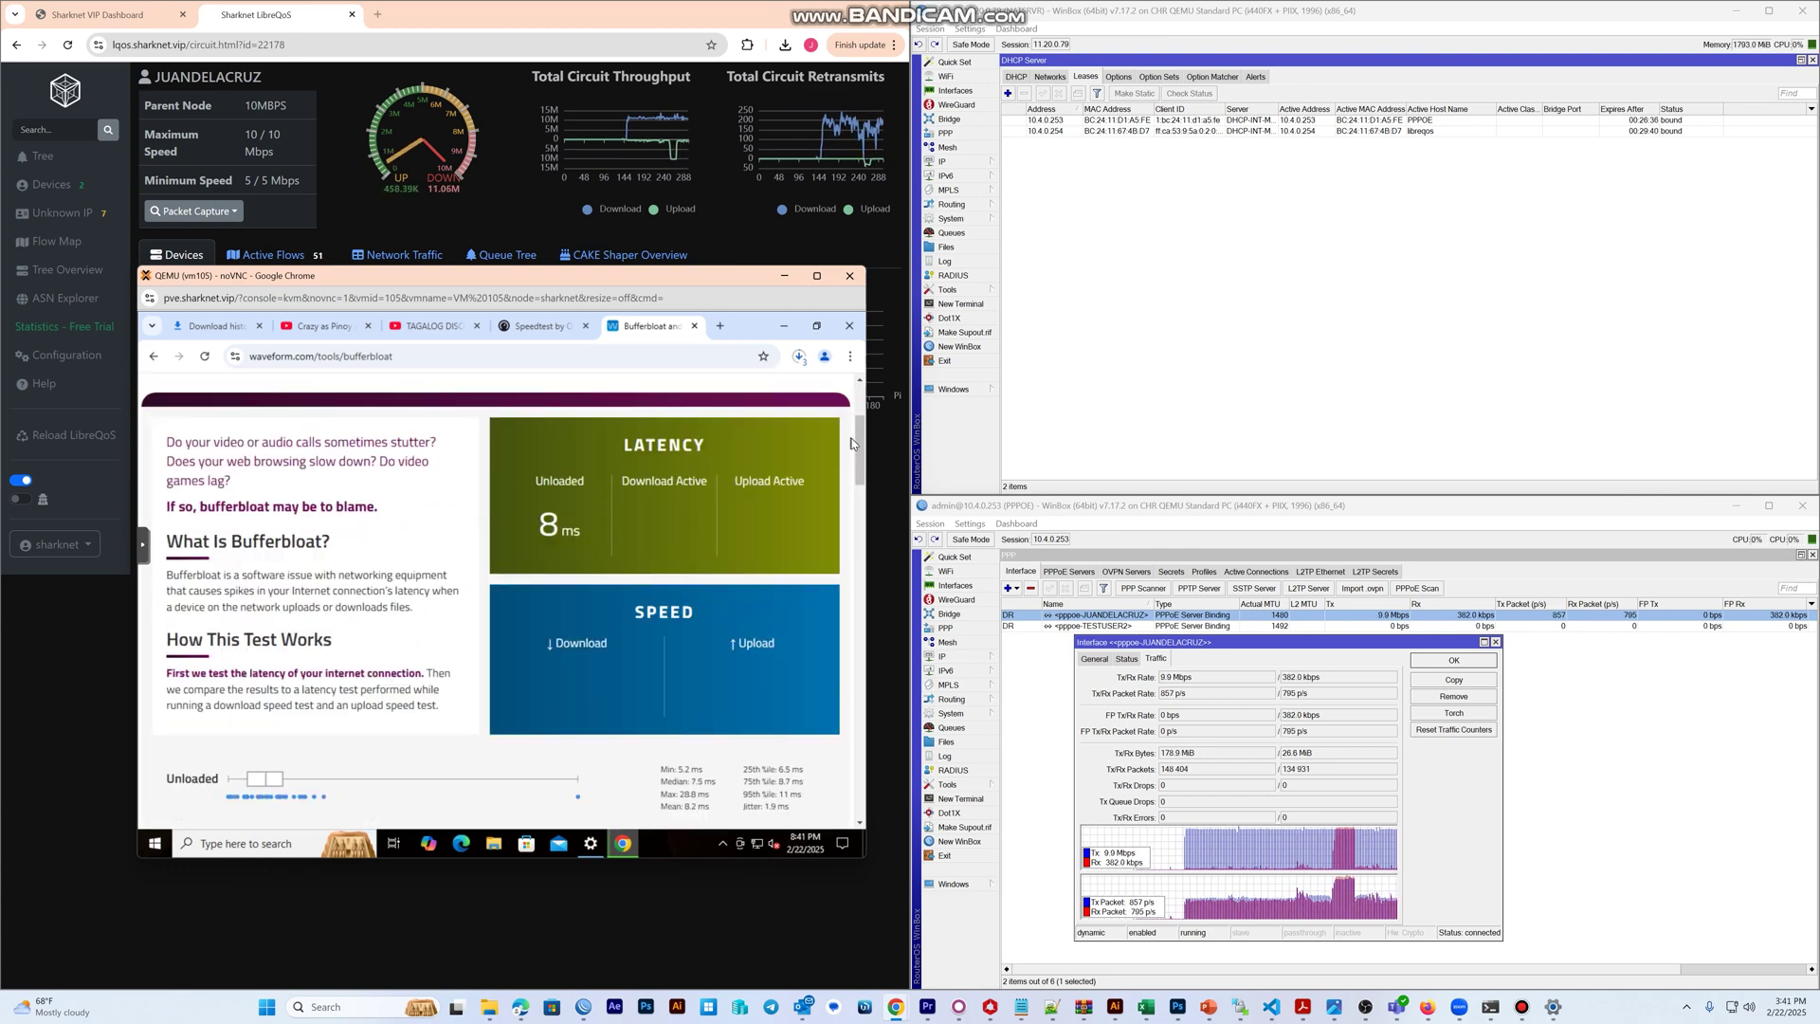
Review the customer's active flows, network traffic, queue tree and CAKE shaper overview in LibreQoS, ending on the device details.
drag(655, 275, 631, 480)
click(275, 256)
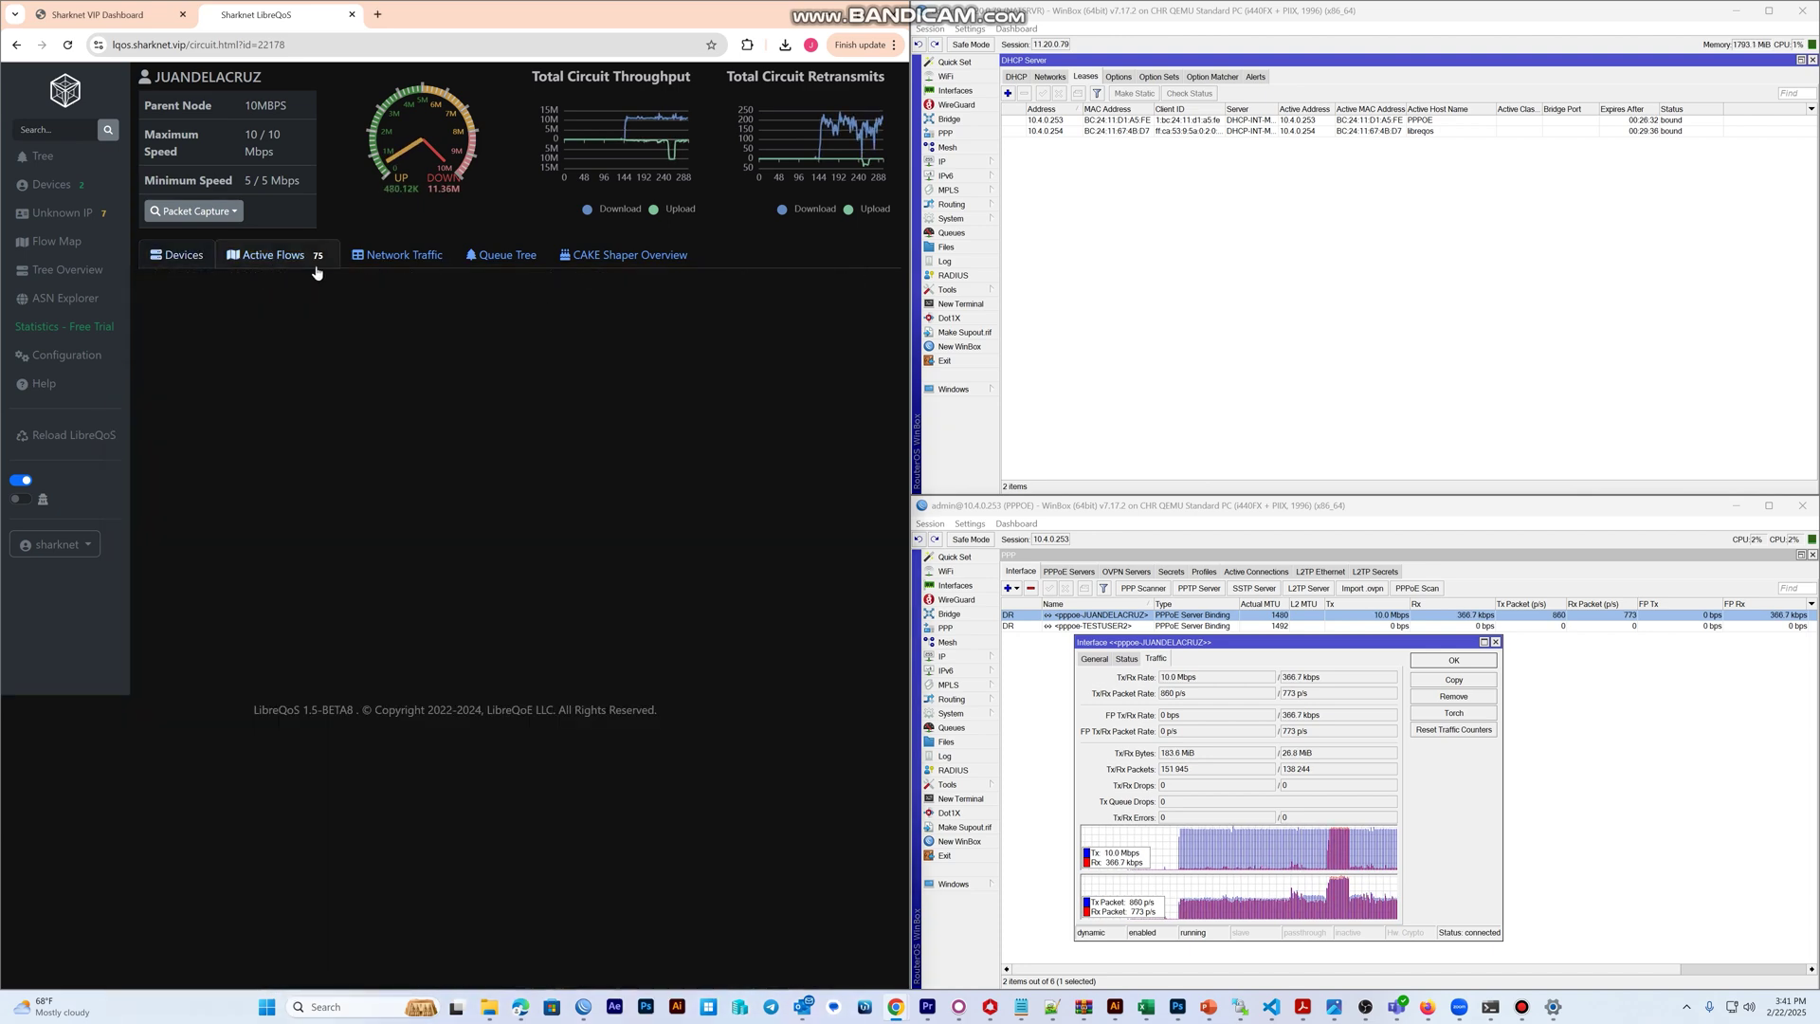
click(427, 252)
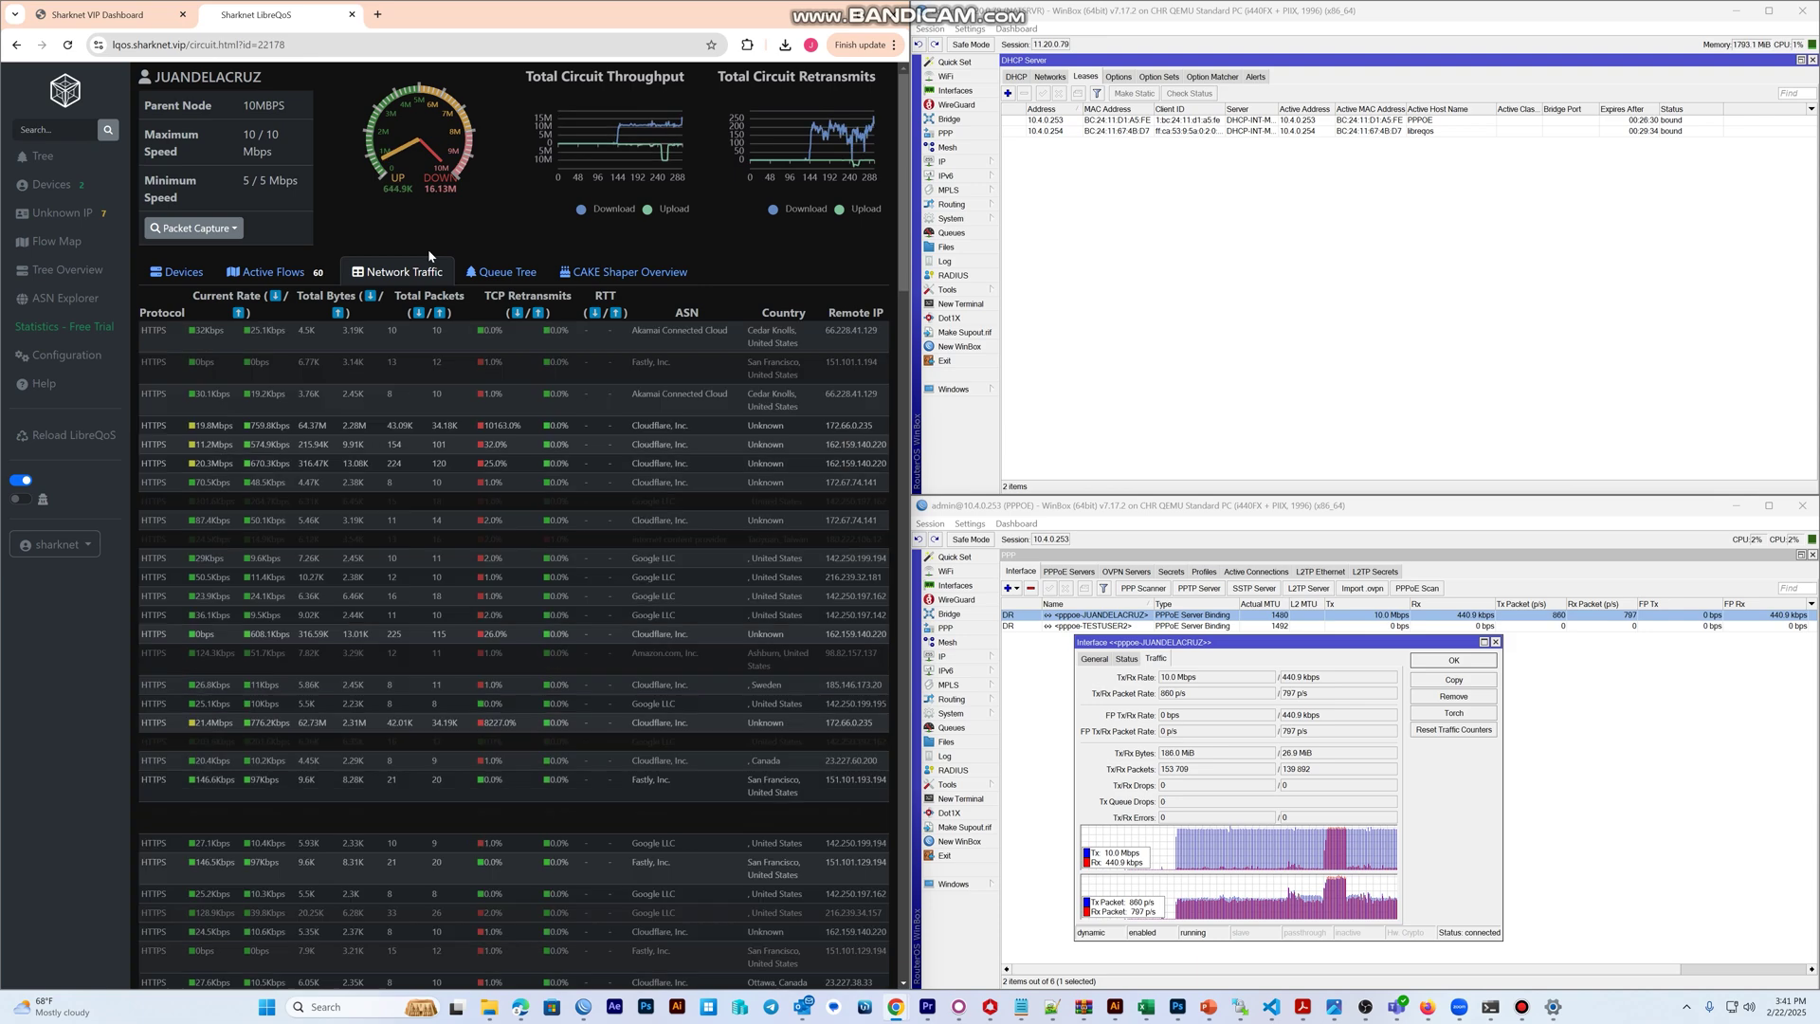
click(502, 271)
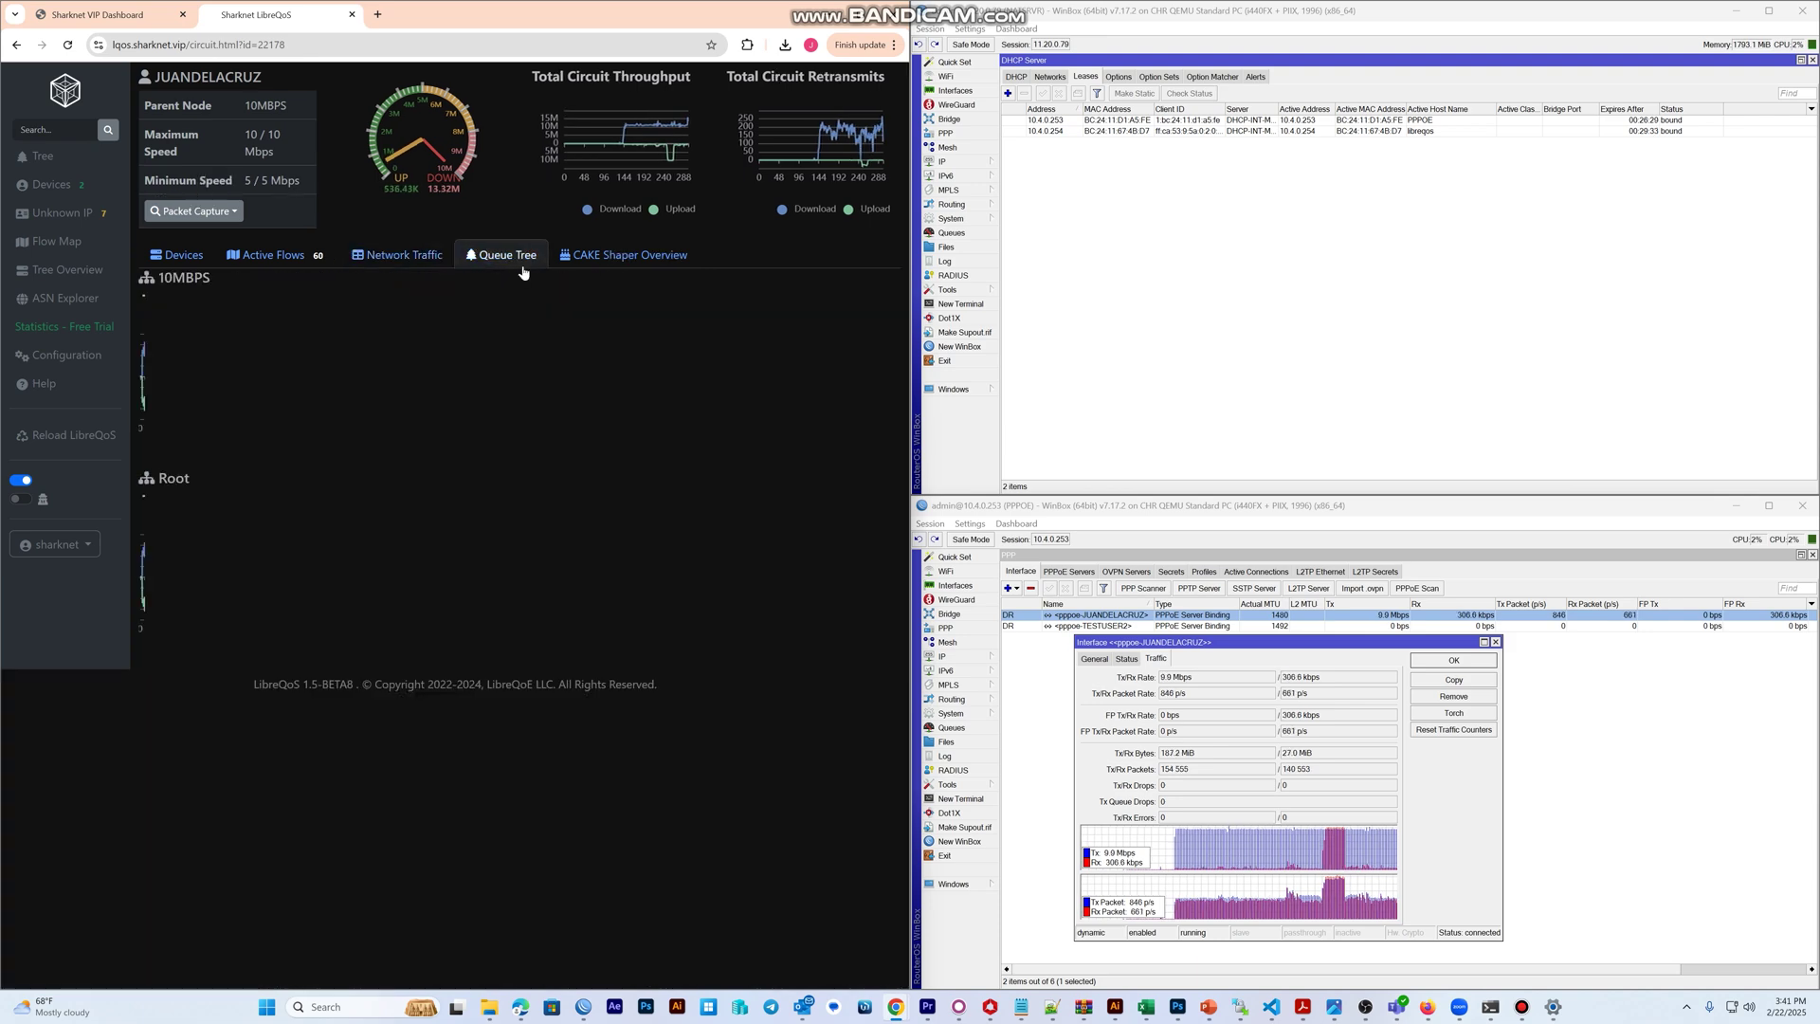
click(604, 259)
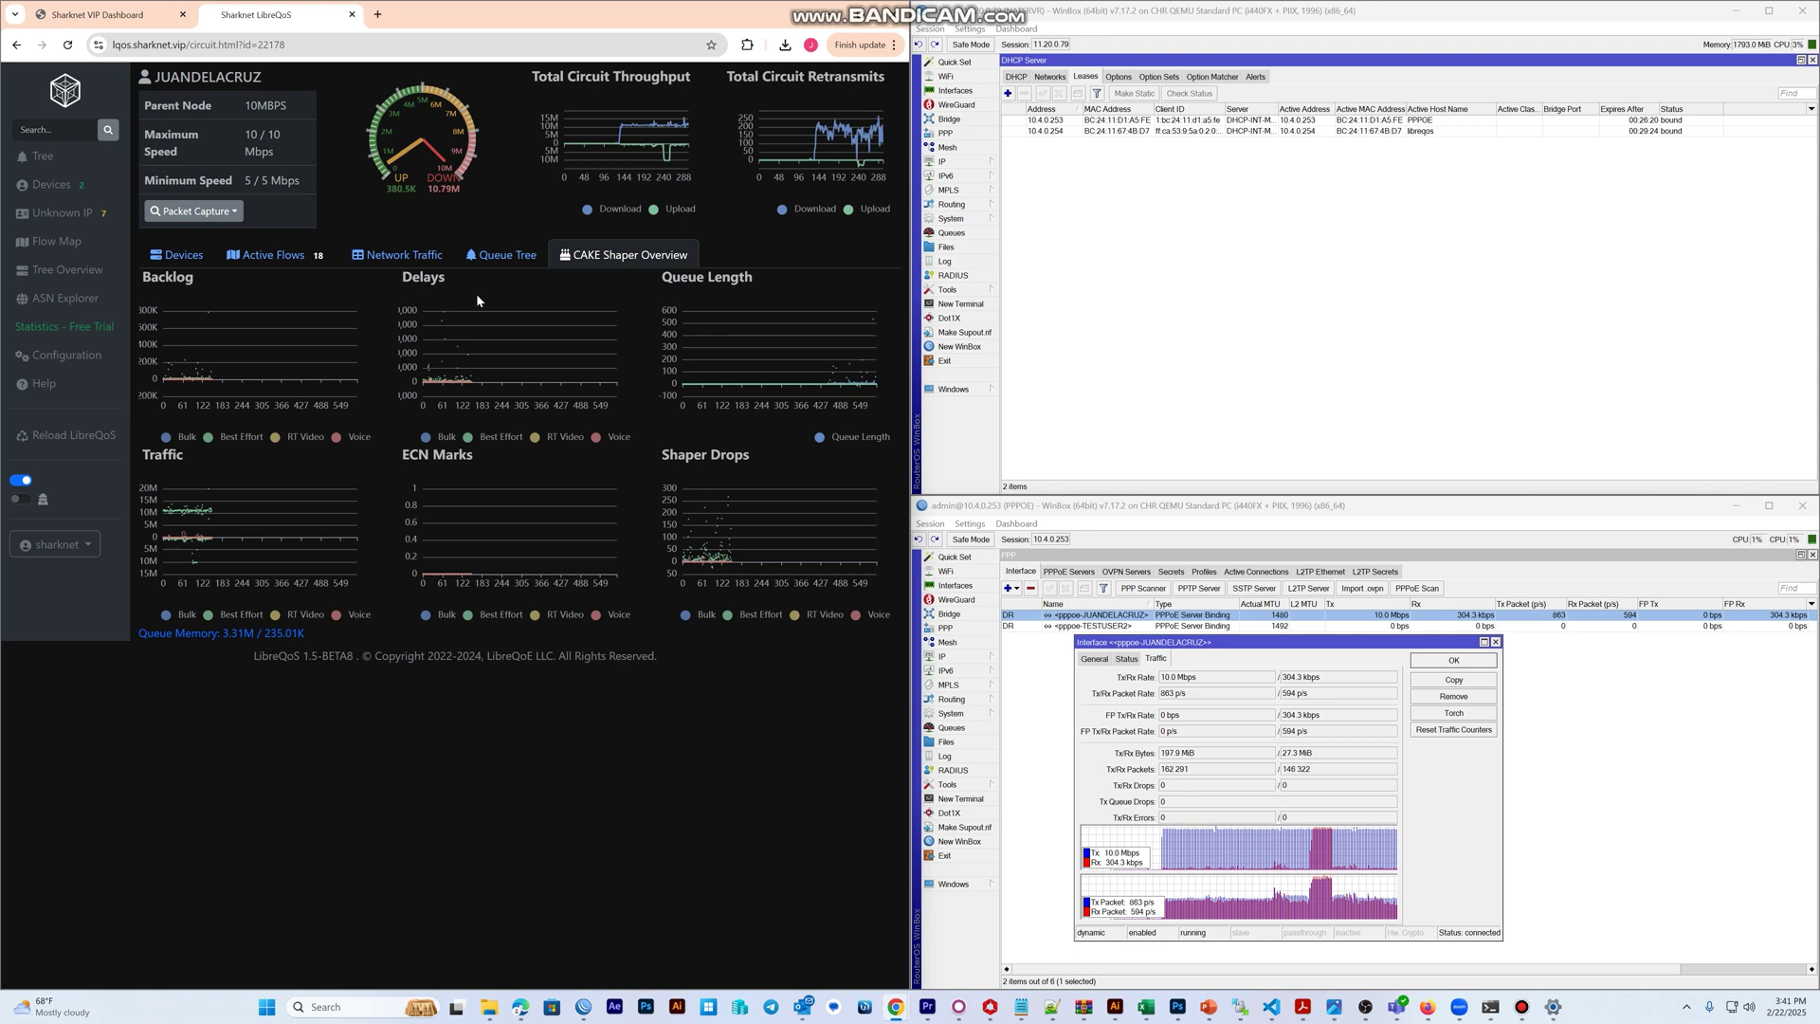
click(278, 262)
click(177, 254)
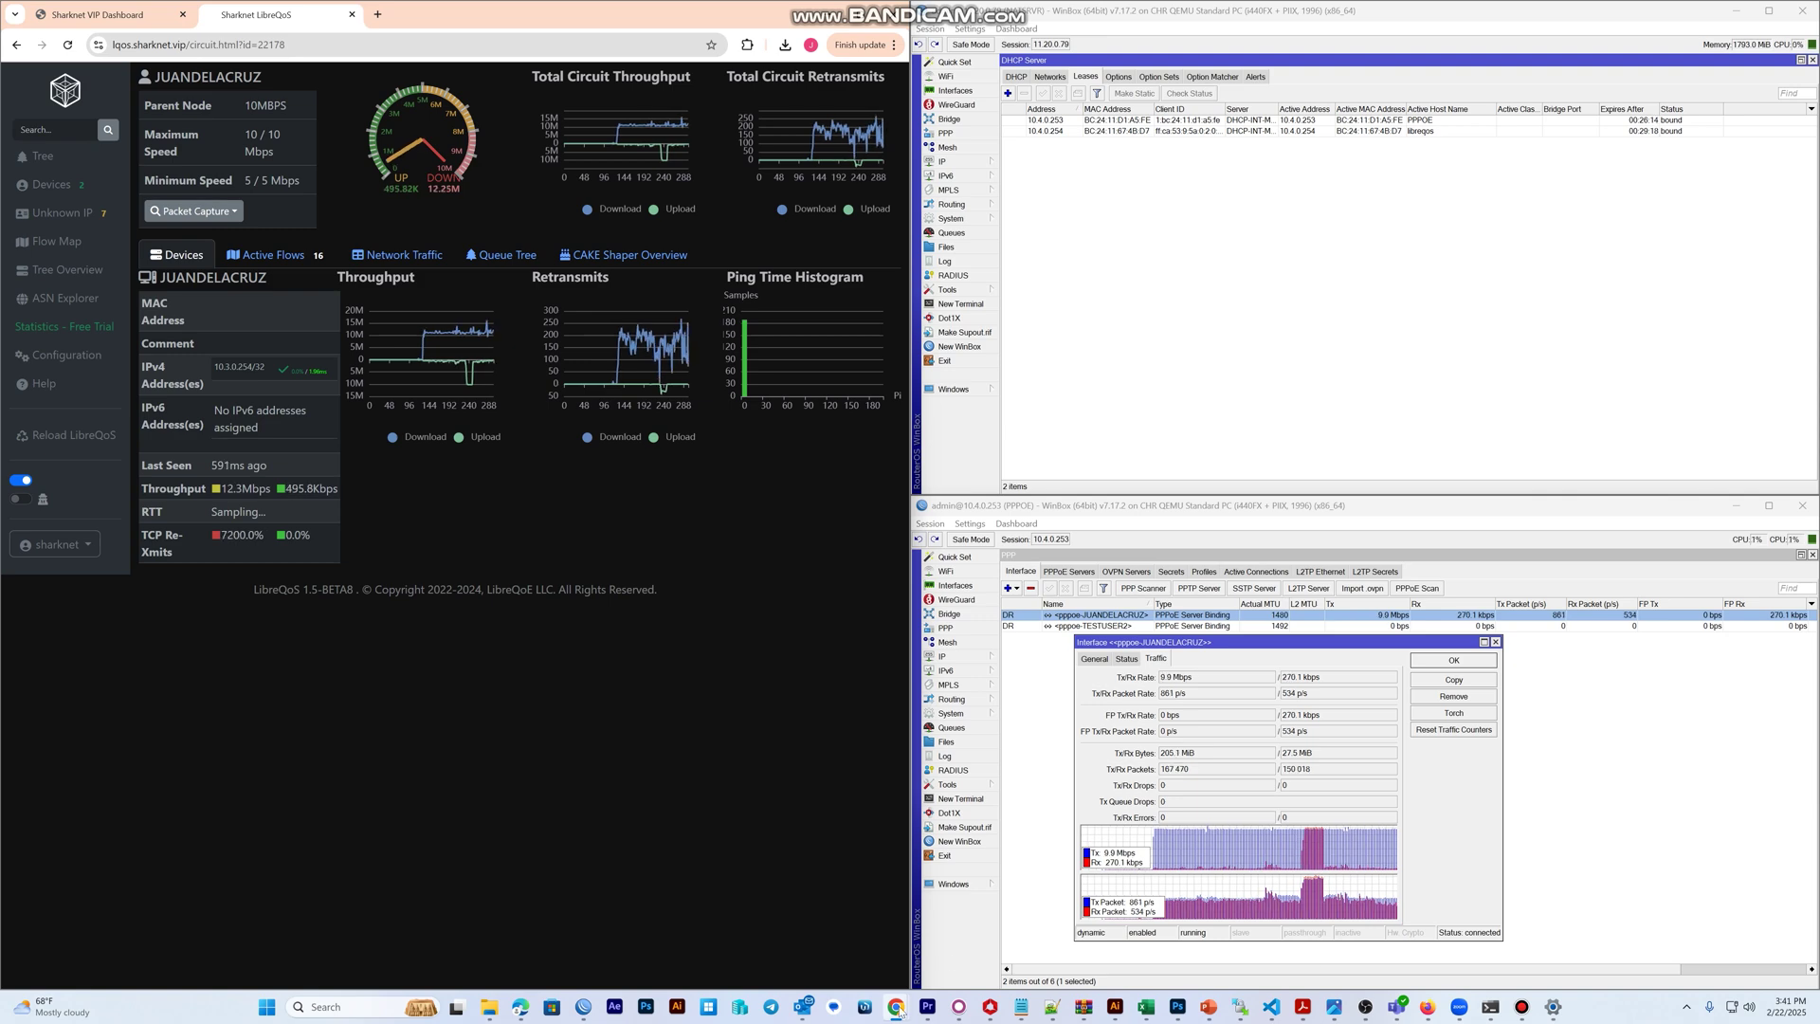
Return to the vm105 console and examine the bufferbloat grade, latency and speed results alongside the LibreQoS graphs and WinBox traffic.
mouse_move(897, 1009)
click(915, 924)
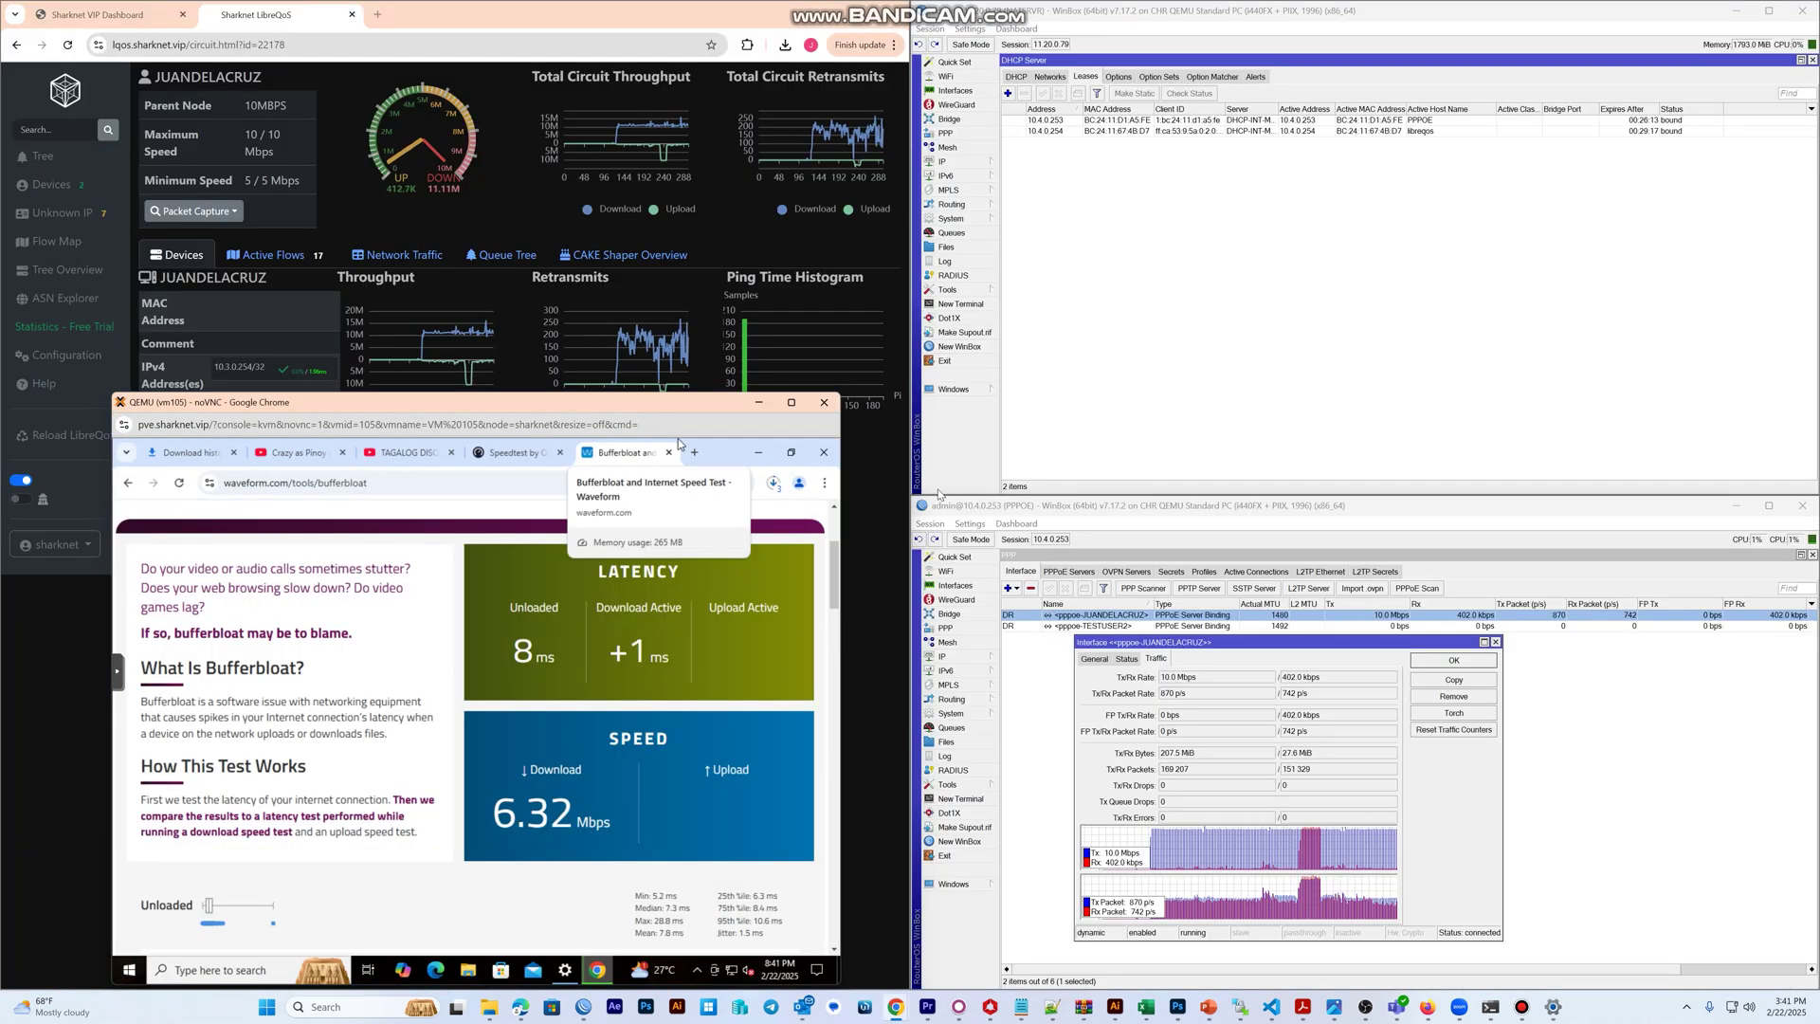
drag(644, 402, 704, 363)
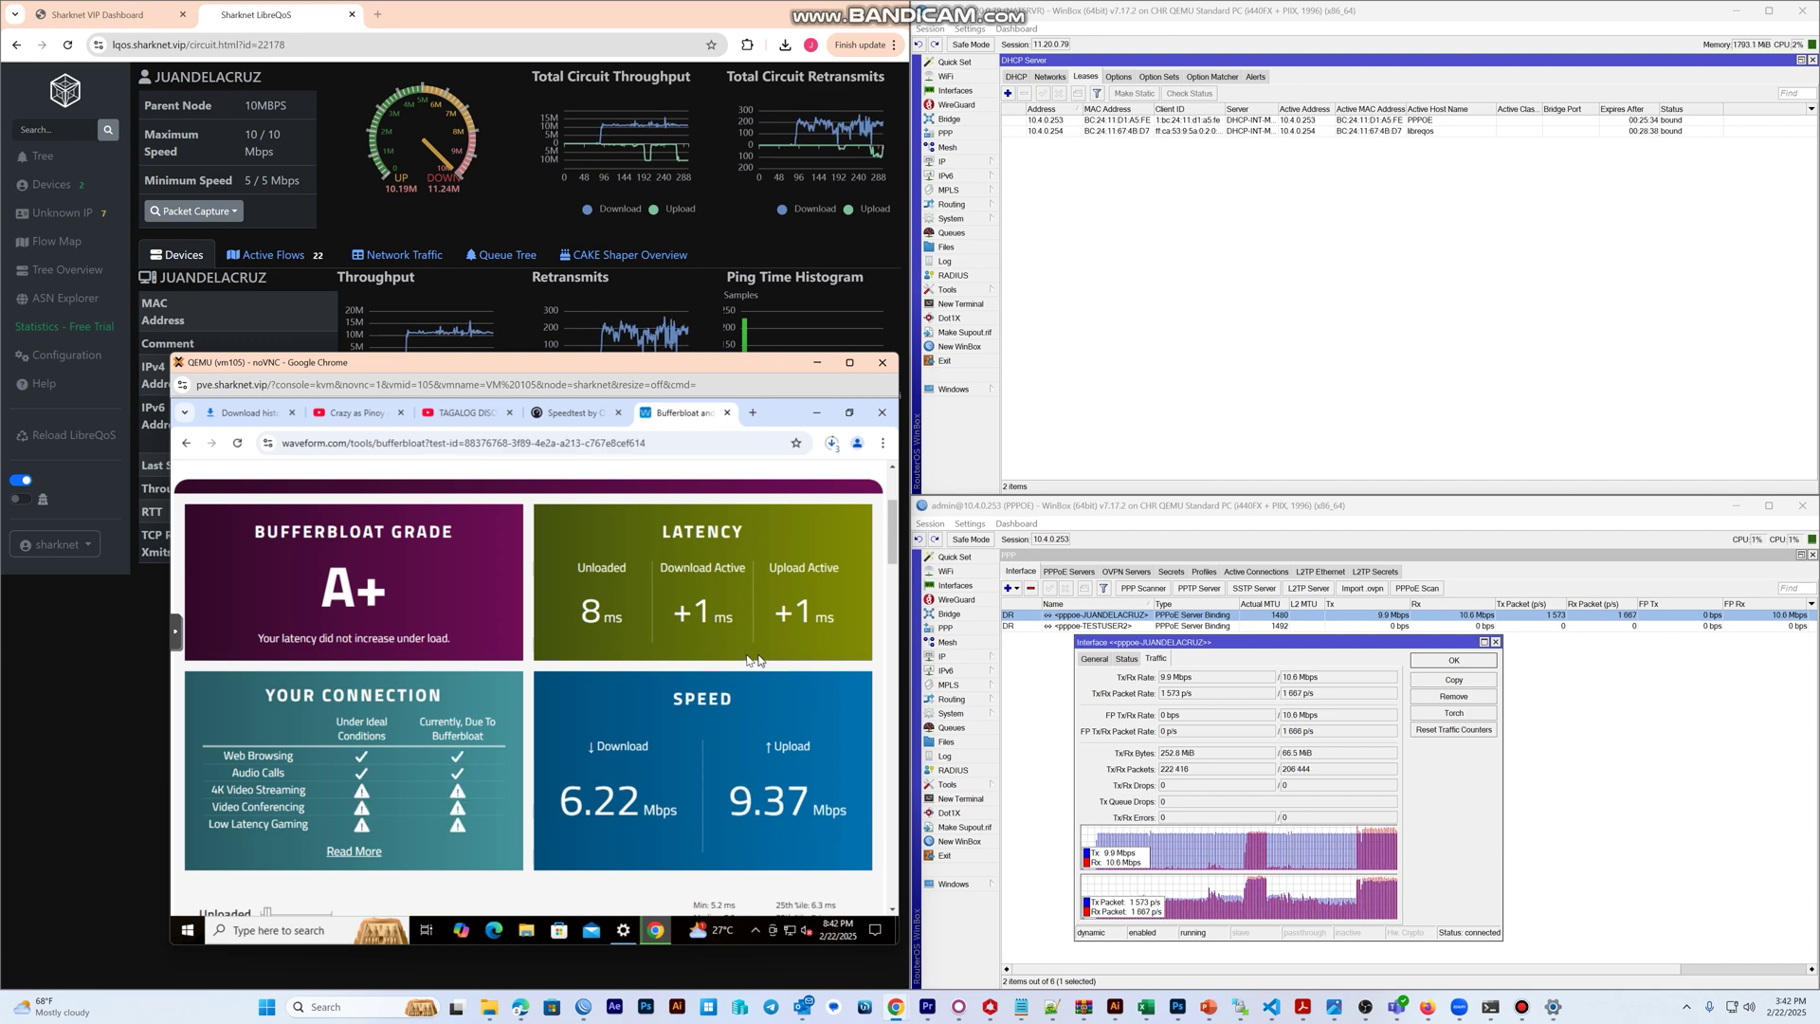
drag(330, 586, 387, 593)
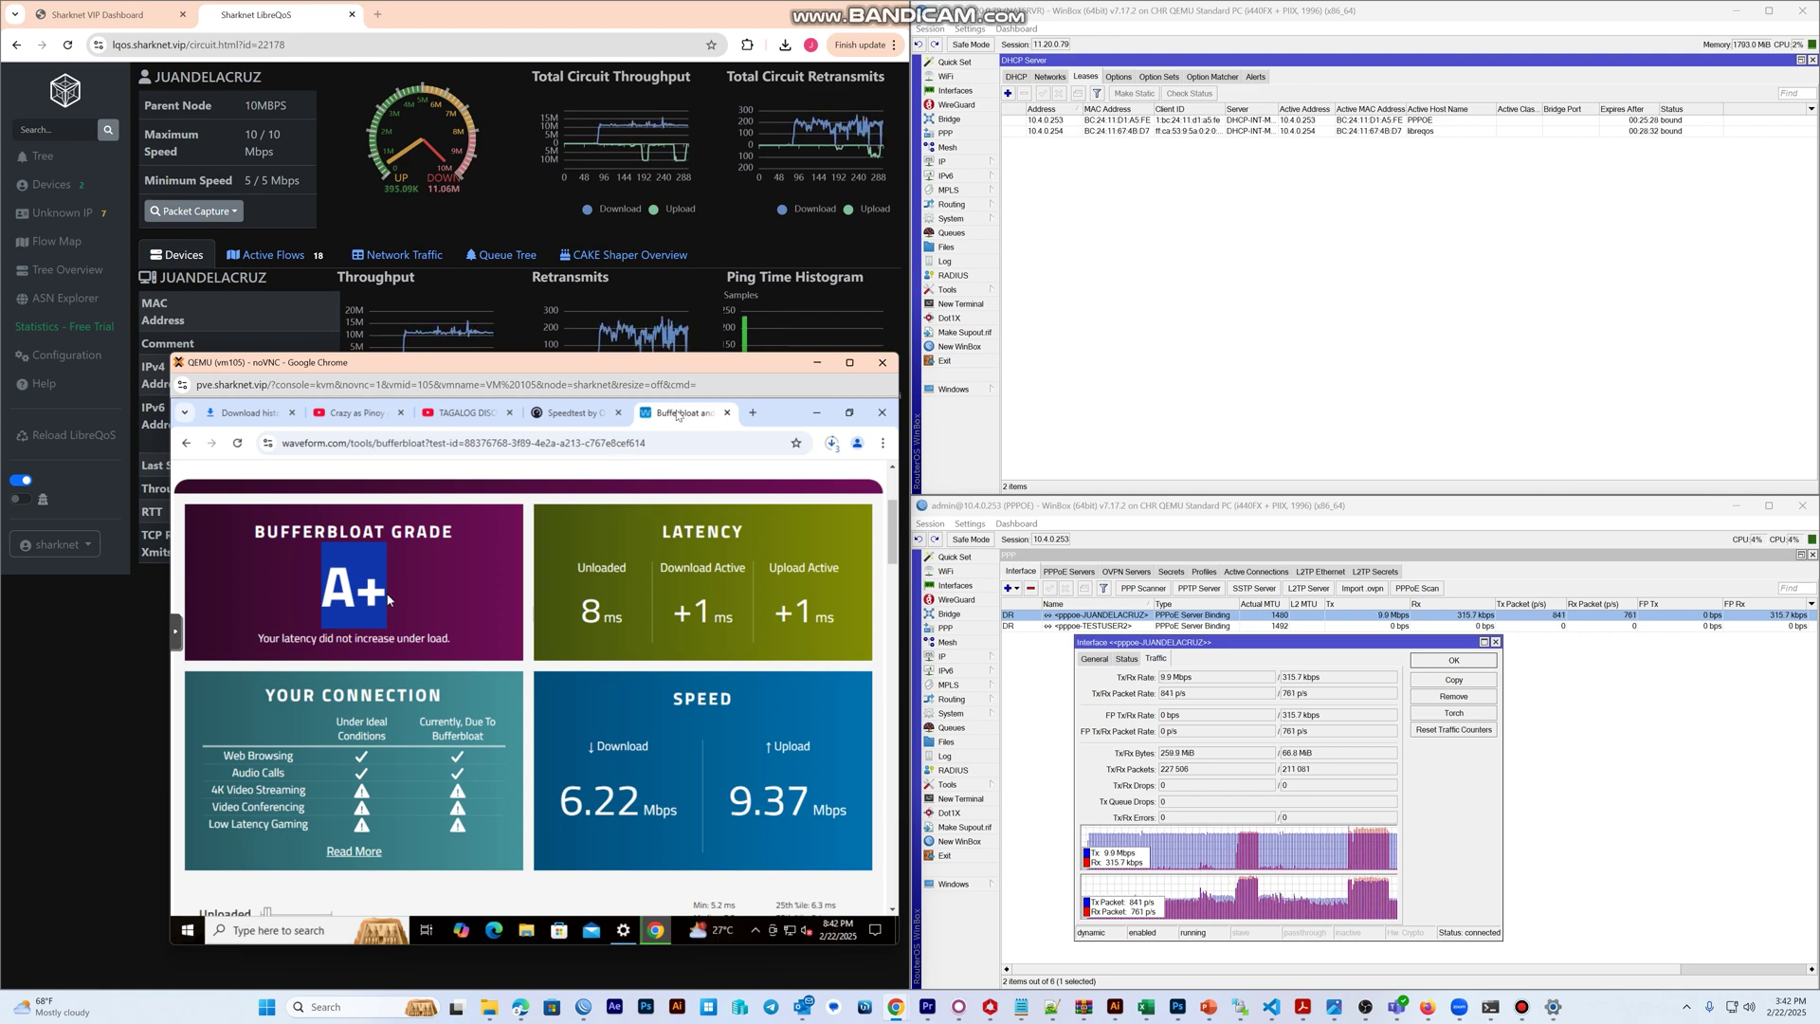
drag(703, 368, 906, 301)
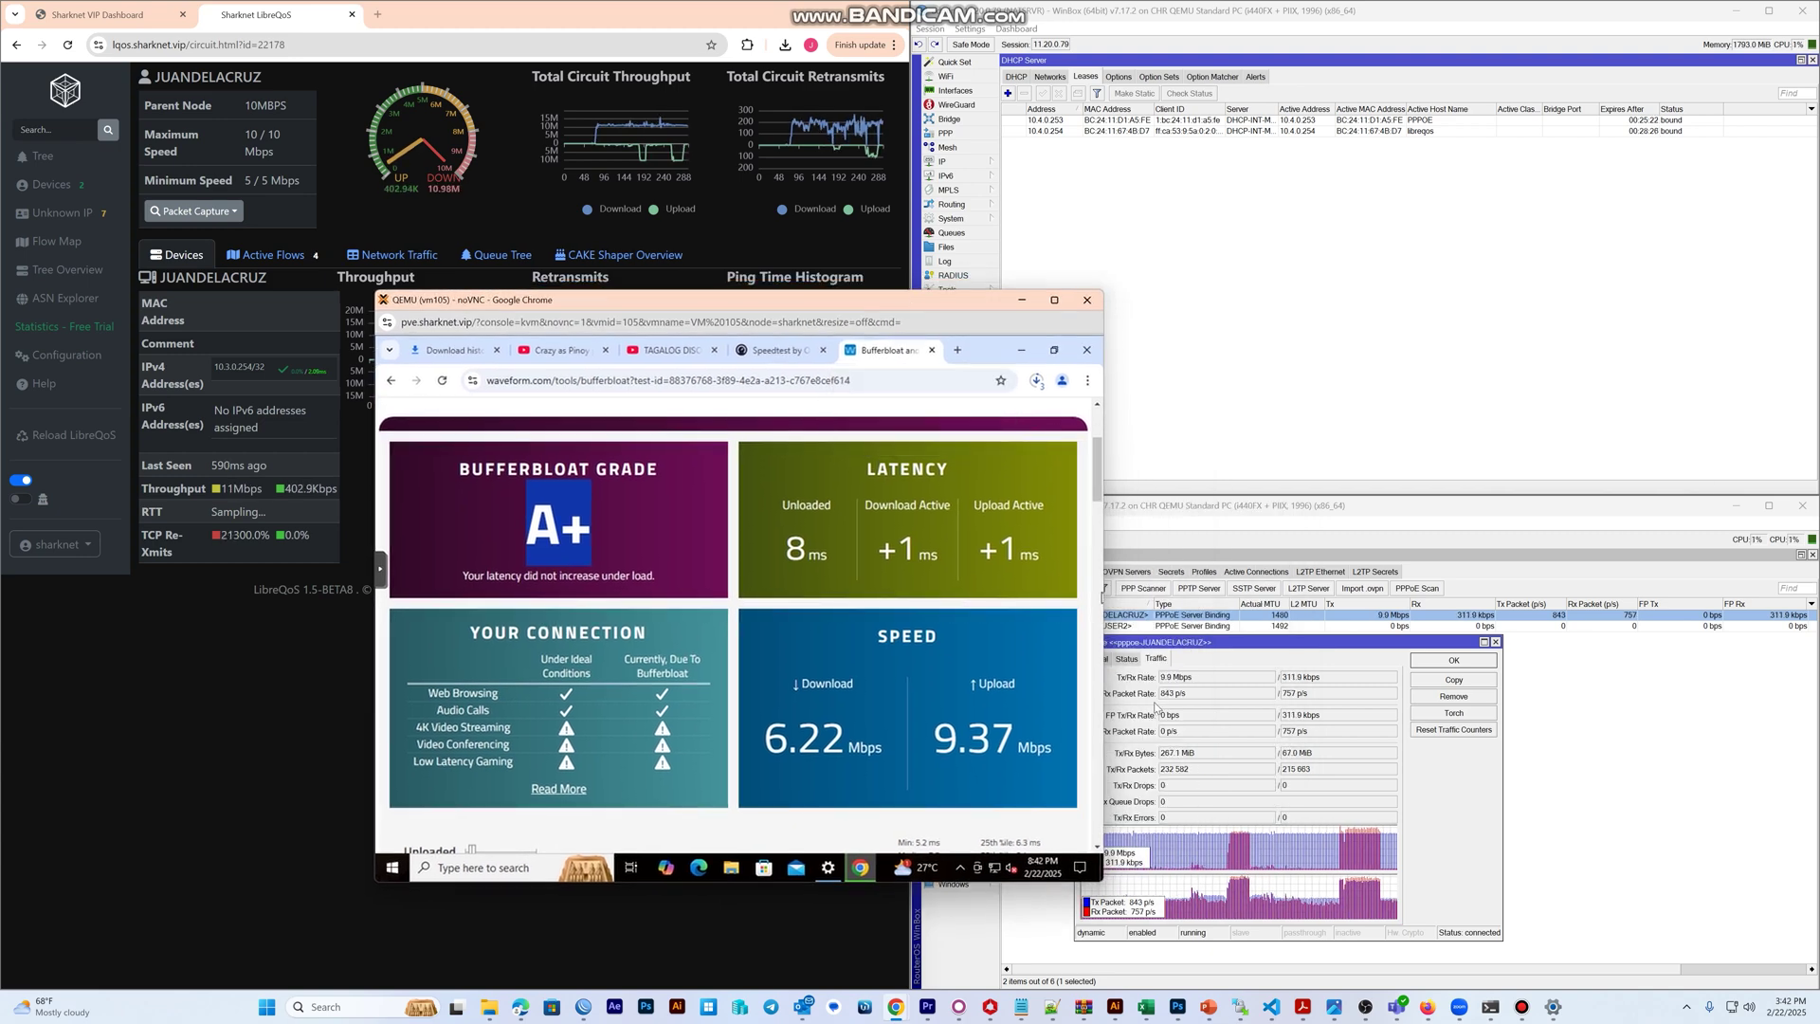
drag(962, 306, 696, 372)
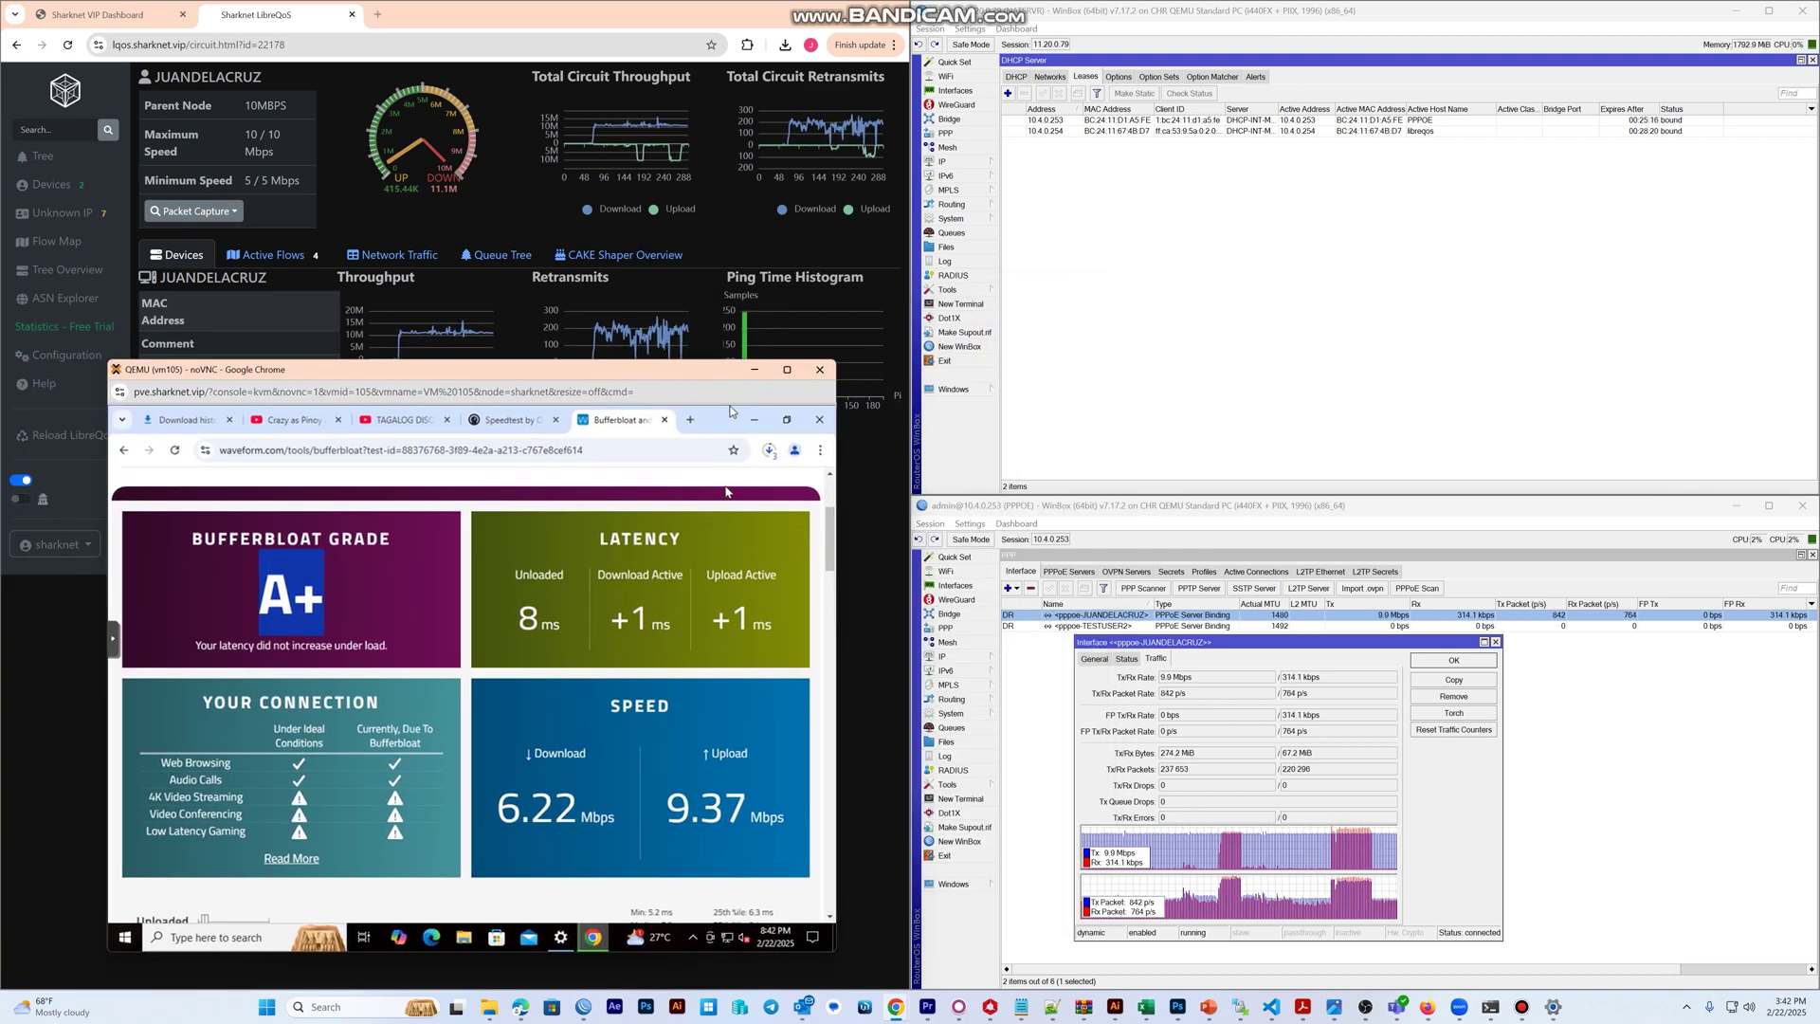
drag(557, 374, 630, 374)
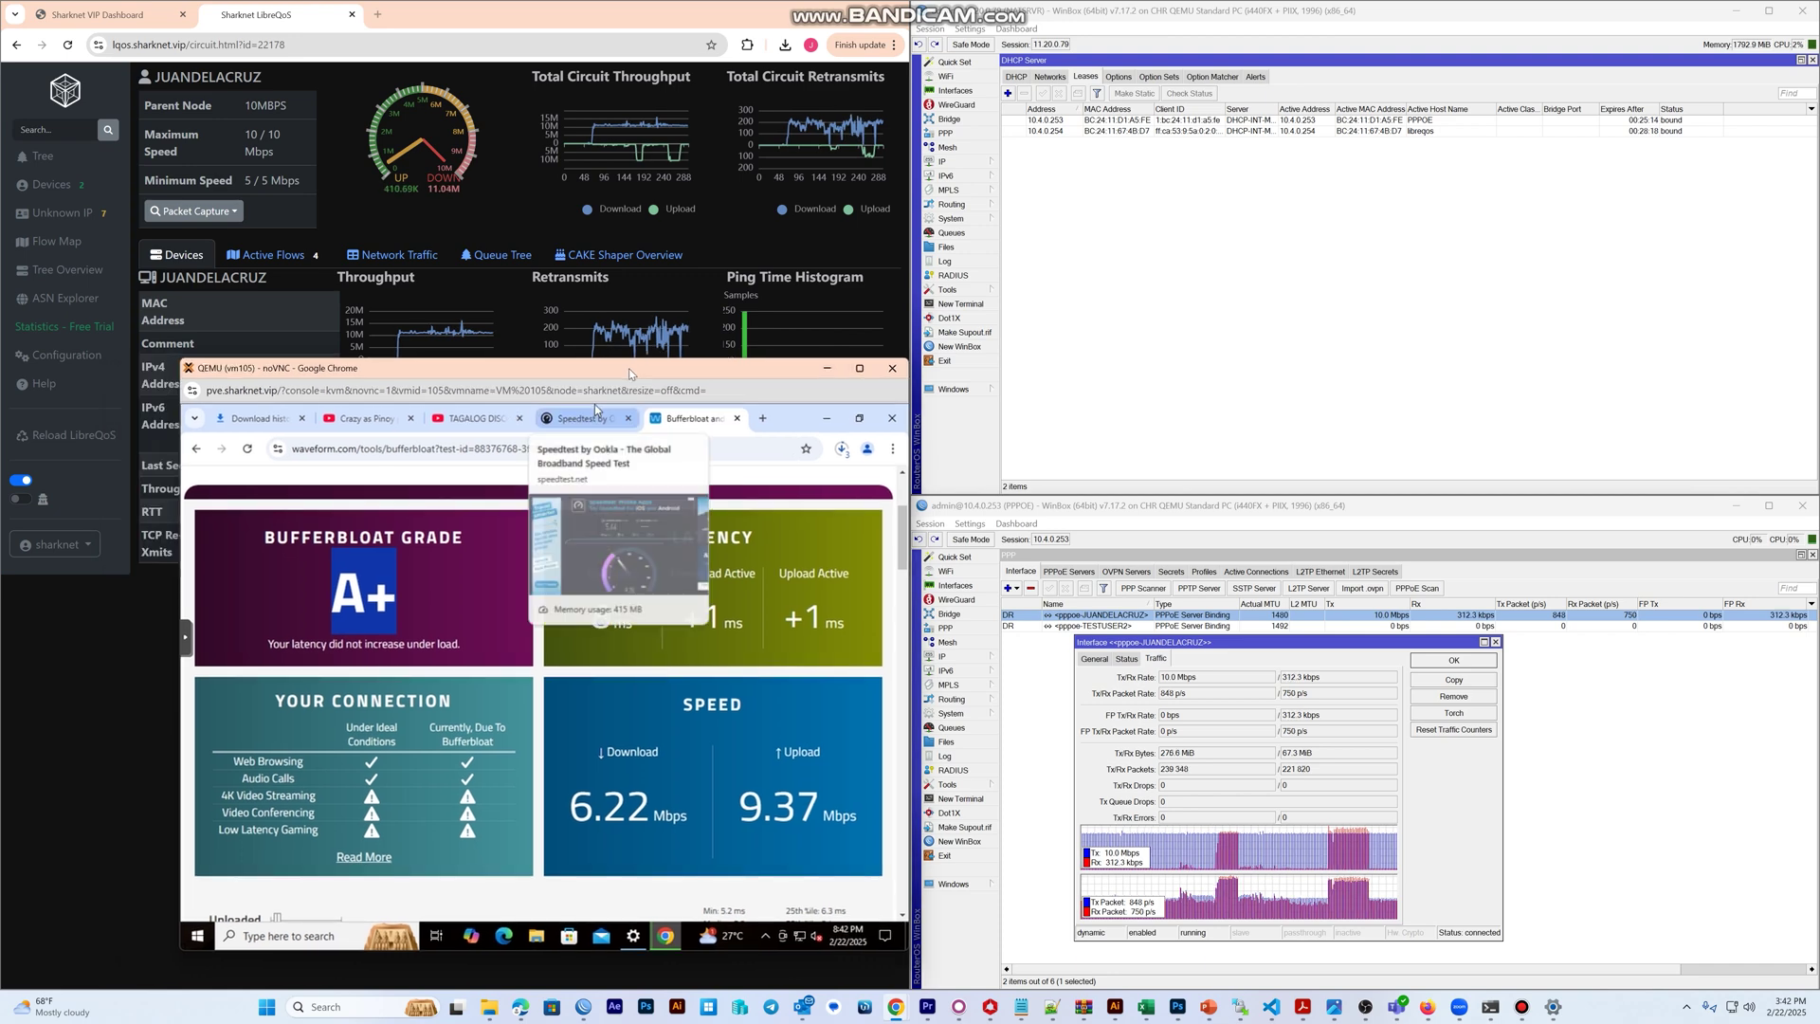